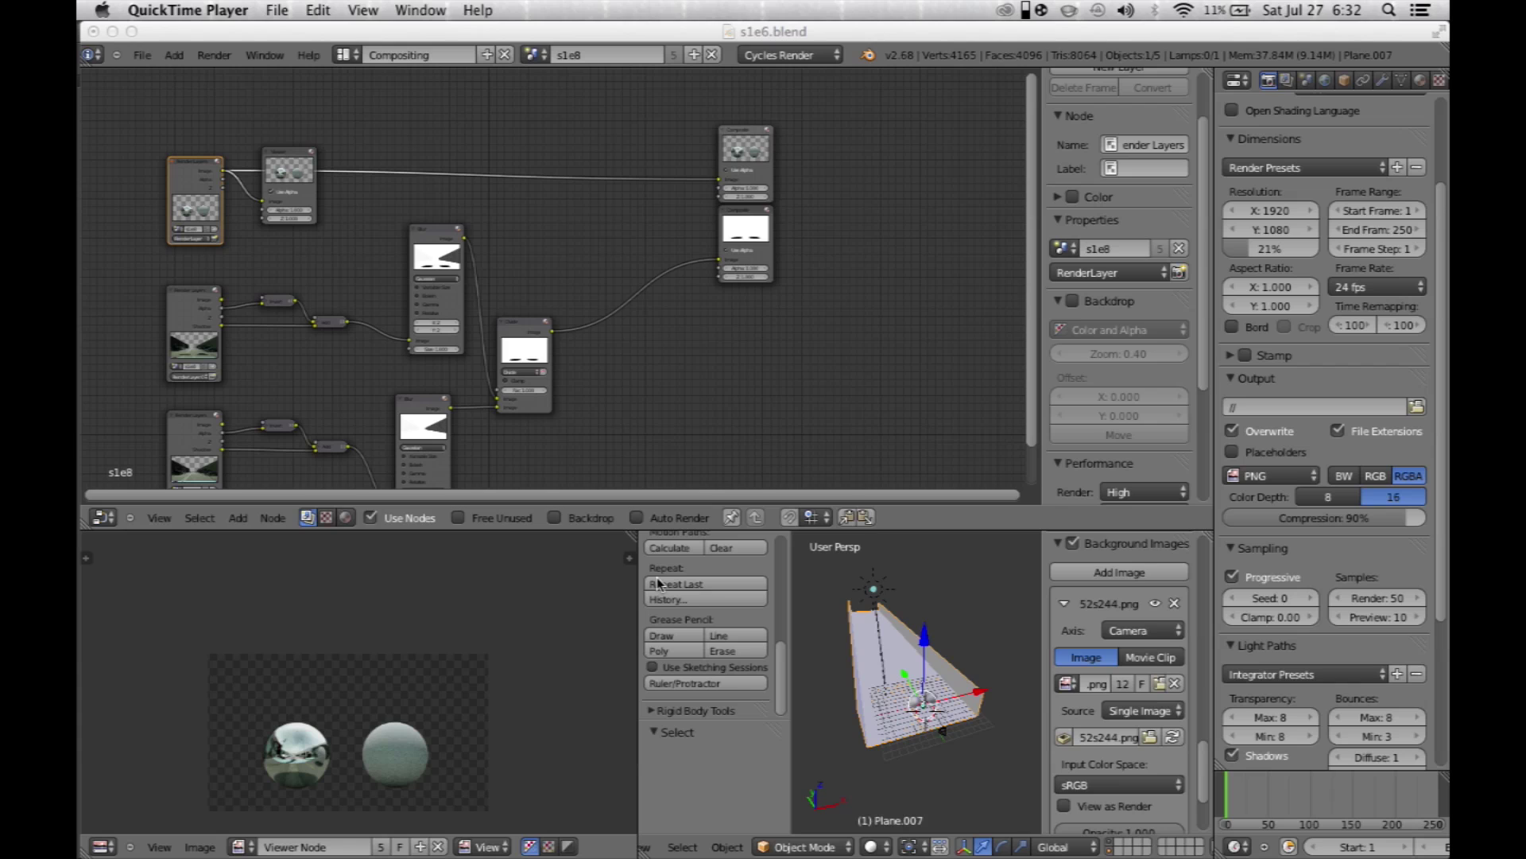
{"action": "left_click", "coordinate": [1098, 9]}
{"action": "left_click", "coordinate": [1318, 383]}
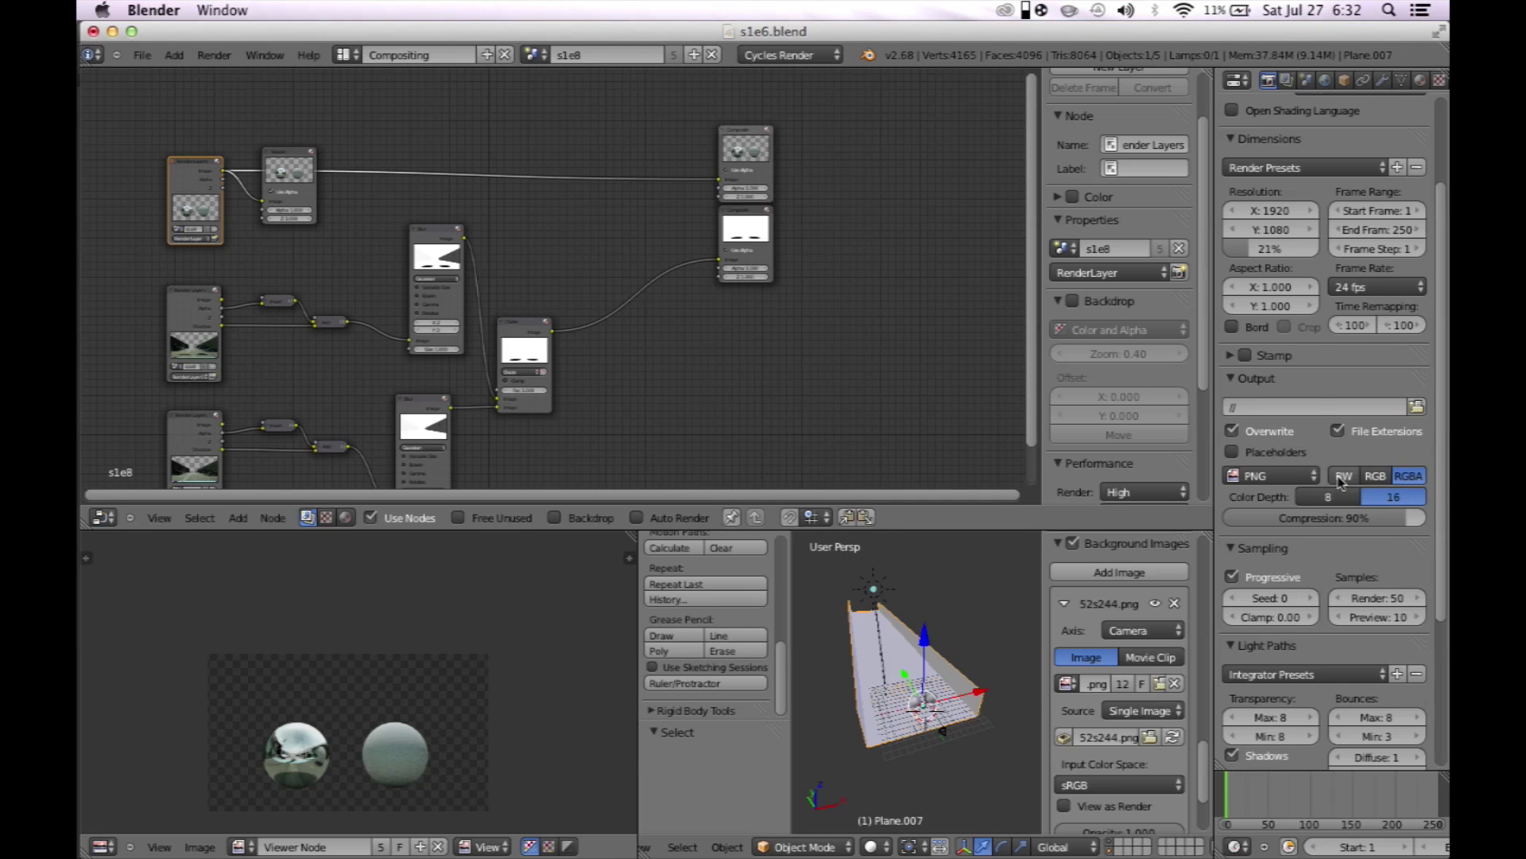
{"action": "left_click", "coordinate": [1272, 476]}
{"action": "left_click", "coordinate": [1407, 607]}
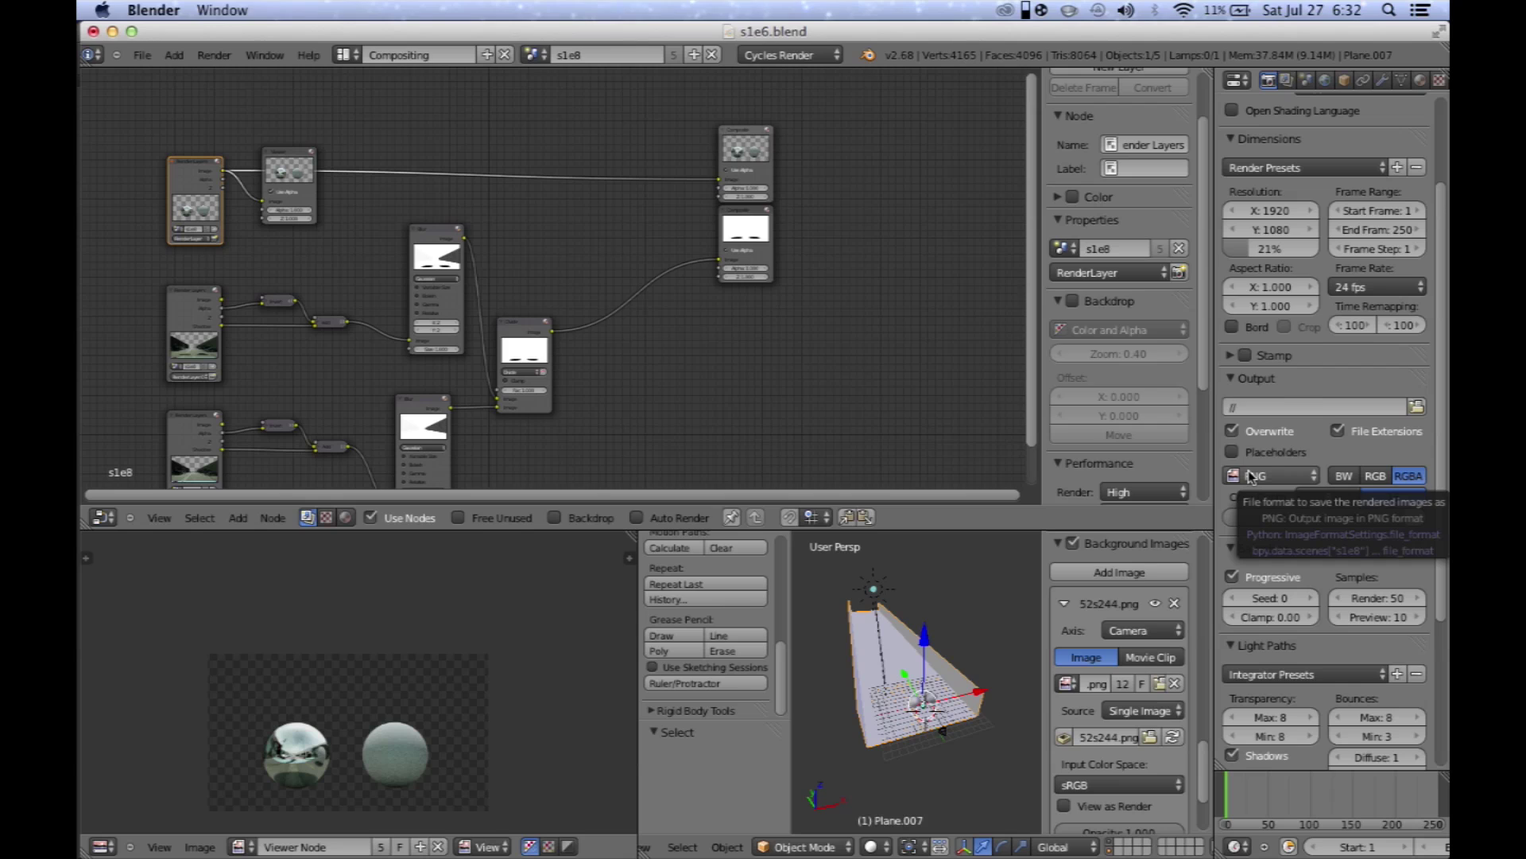
{"action": "left_click", "coordinate": [1250, 476]}
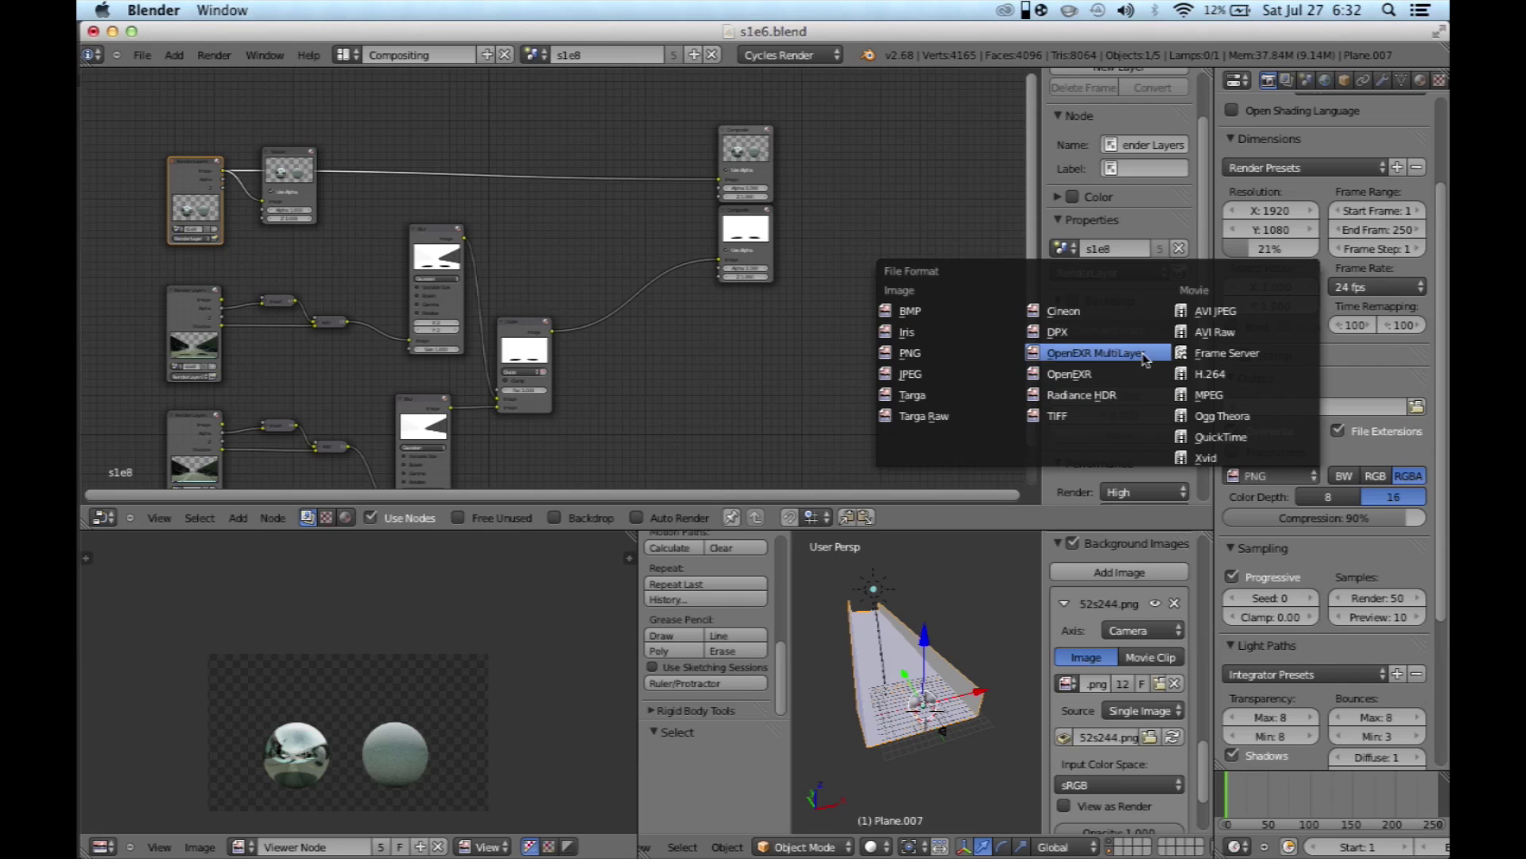
{"action": "key", "text": "Escape"}
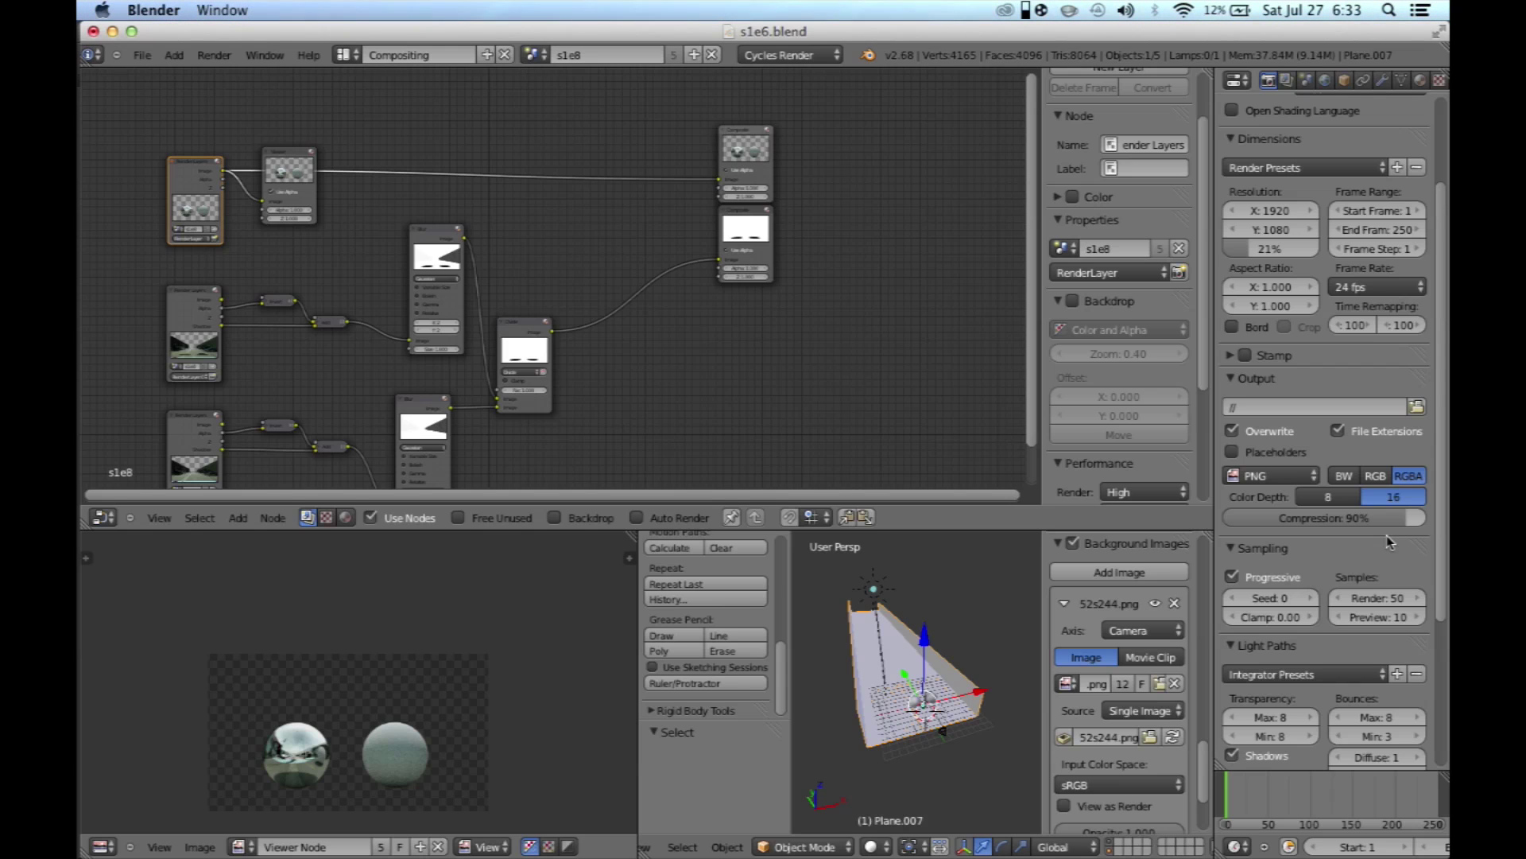
- Set the render output format to OpenEXR with Float (Full) color depth and the ZIP (lossless) codec
{"action": "left_click", "coordinate": [1308, 477]}
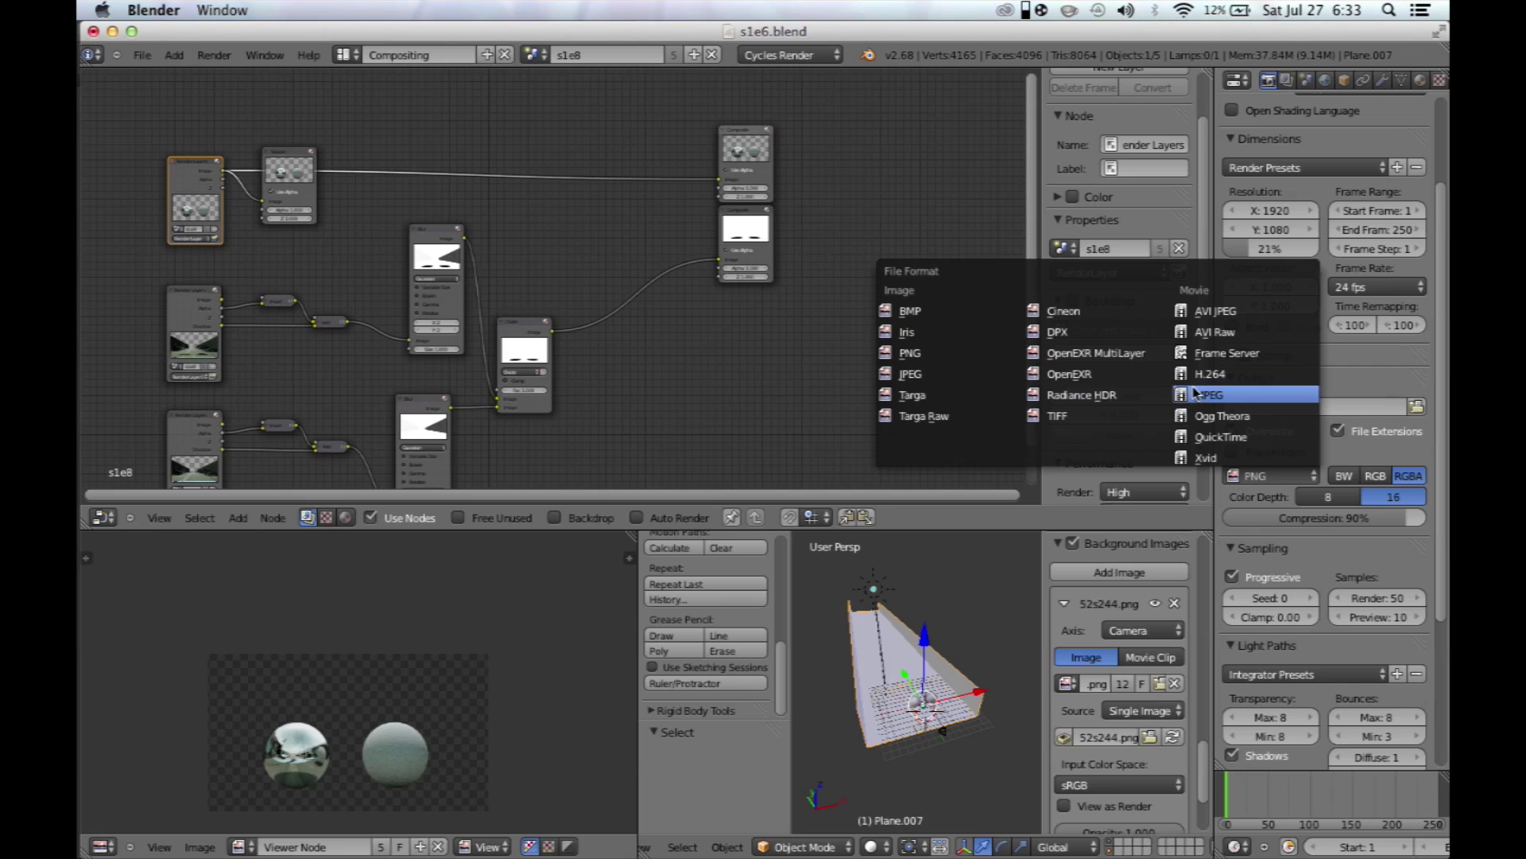
{"action": "left_click", "coordinate": [1069, 374]}
{"action": "left_click", "coordinate": [1392, 496]}
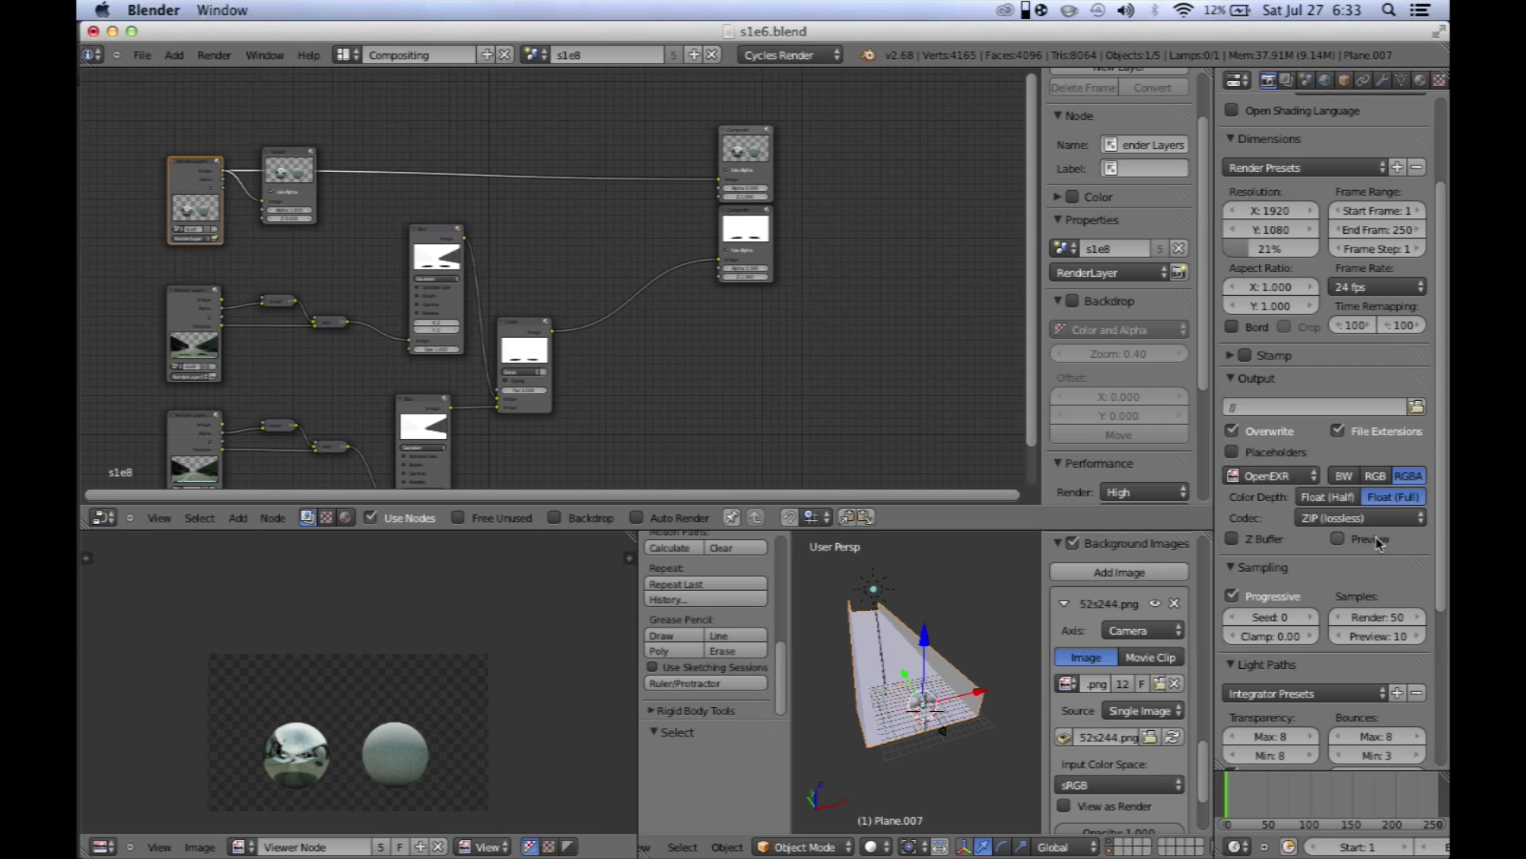
{"action": "left_click", "coordinate": [1372, 517]}
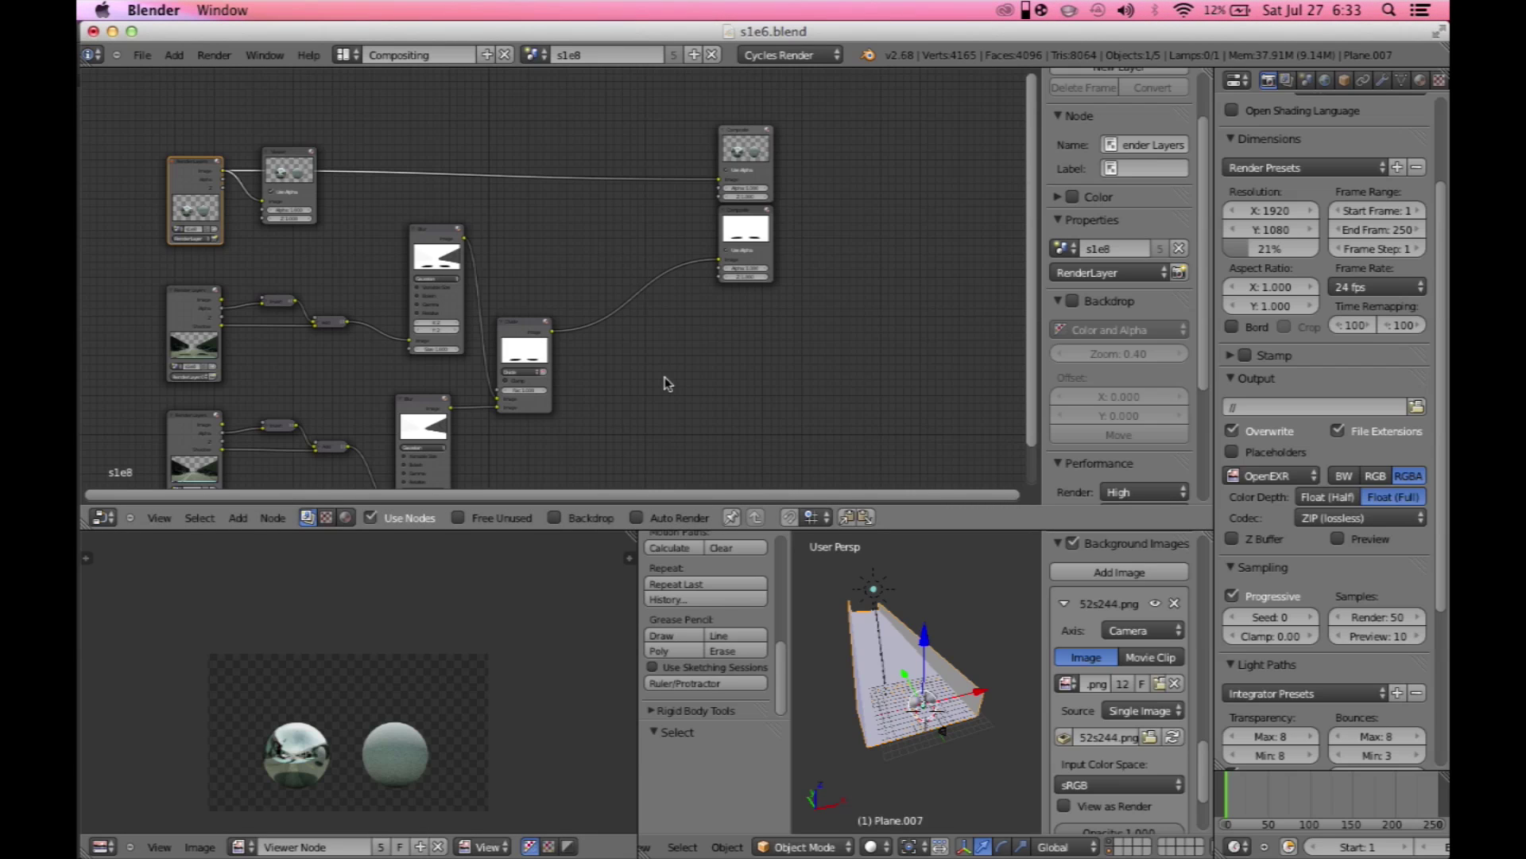
- Examine the compositing node tree from the render layers to the two Composite nodes
{"action": "scroll", "coordinate": [666, 383], "scroll_direction": "down", "scroll_amount": 2}
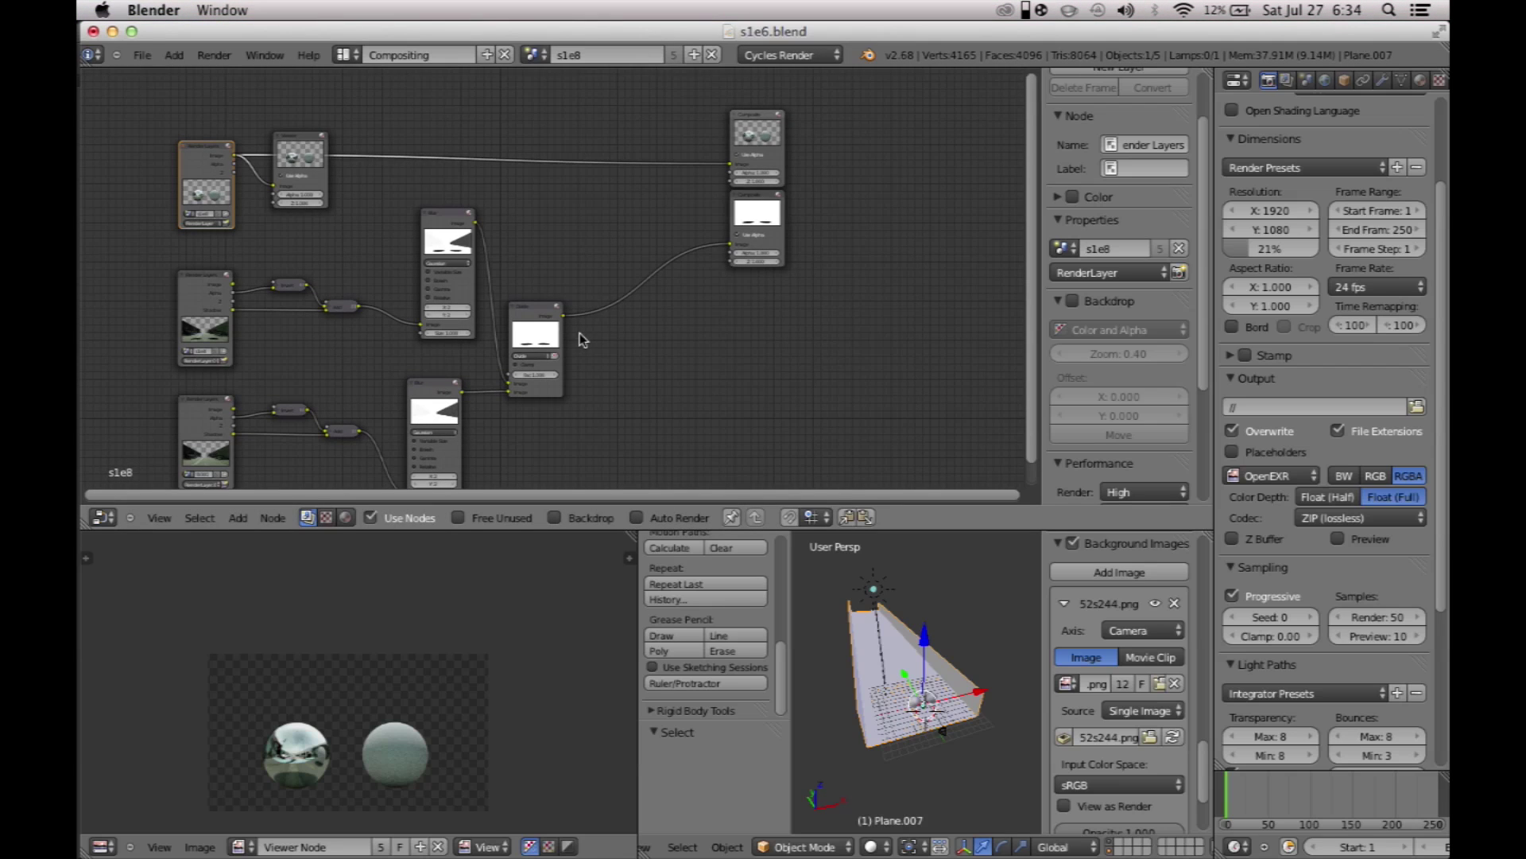
{"action": "scroll", "coordinate": [576, 350], "scroll_direction": "up", "scroll_amount": 3}
{"action": "scroll", "coordinate": [572, 367], "scroll_direction": "down", "scroll_amount": 2}
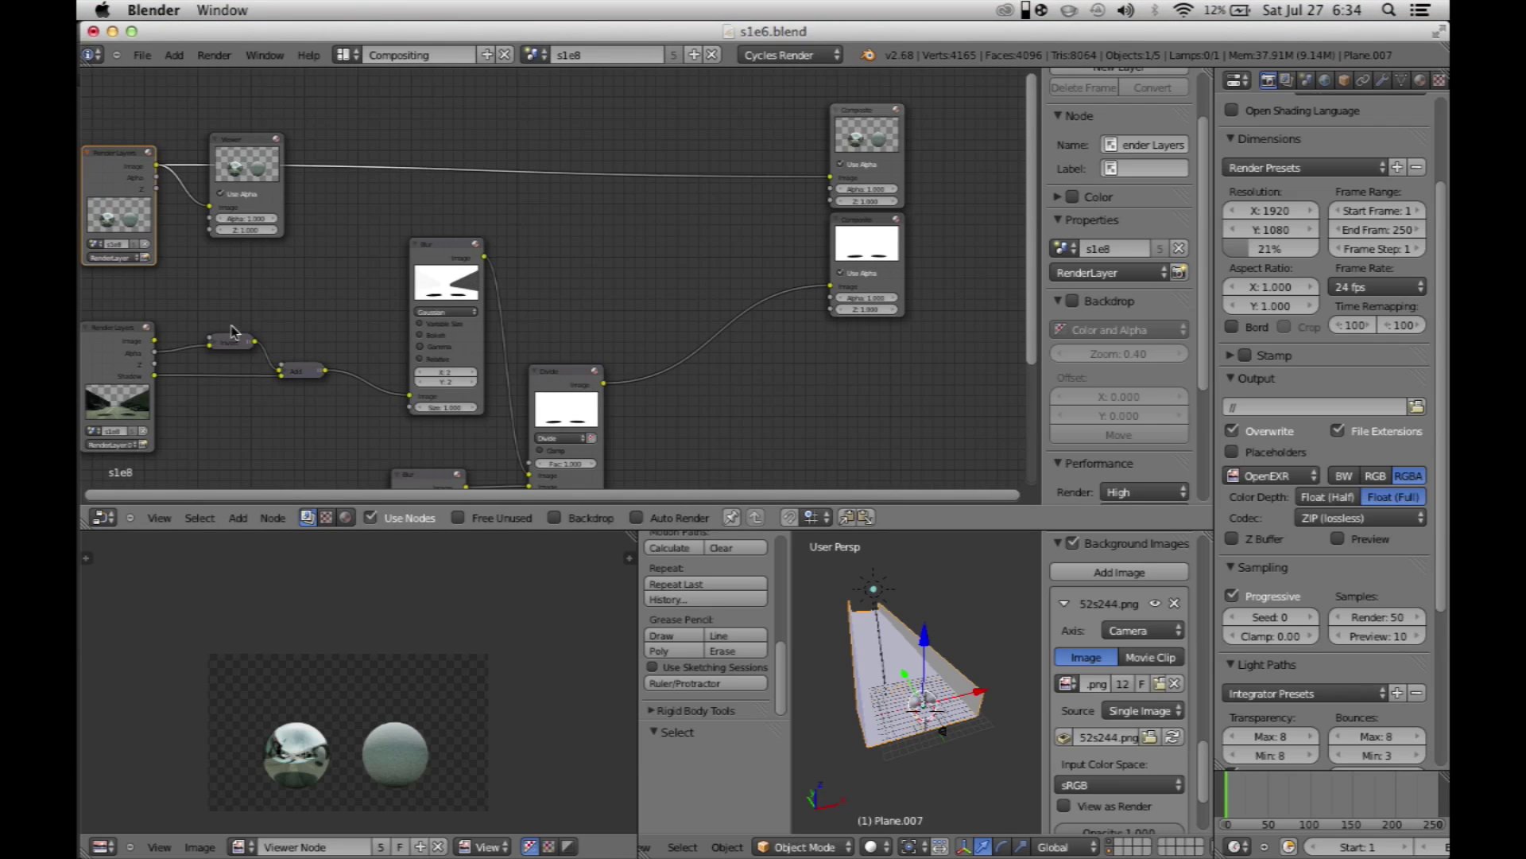
{"action": "mouse_move", "coordinate": [104, 181]}
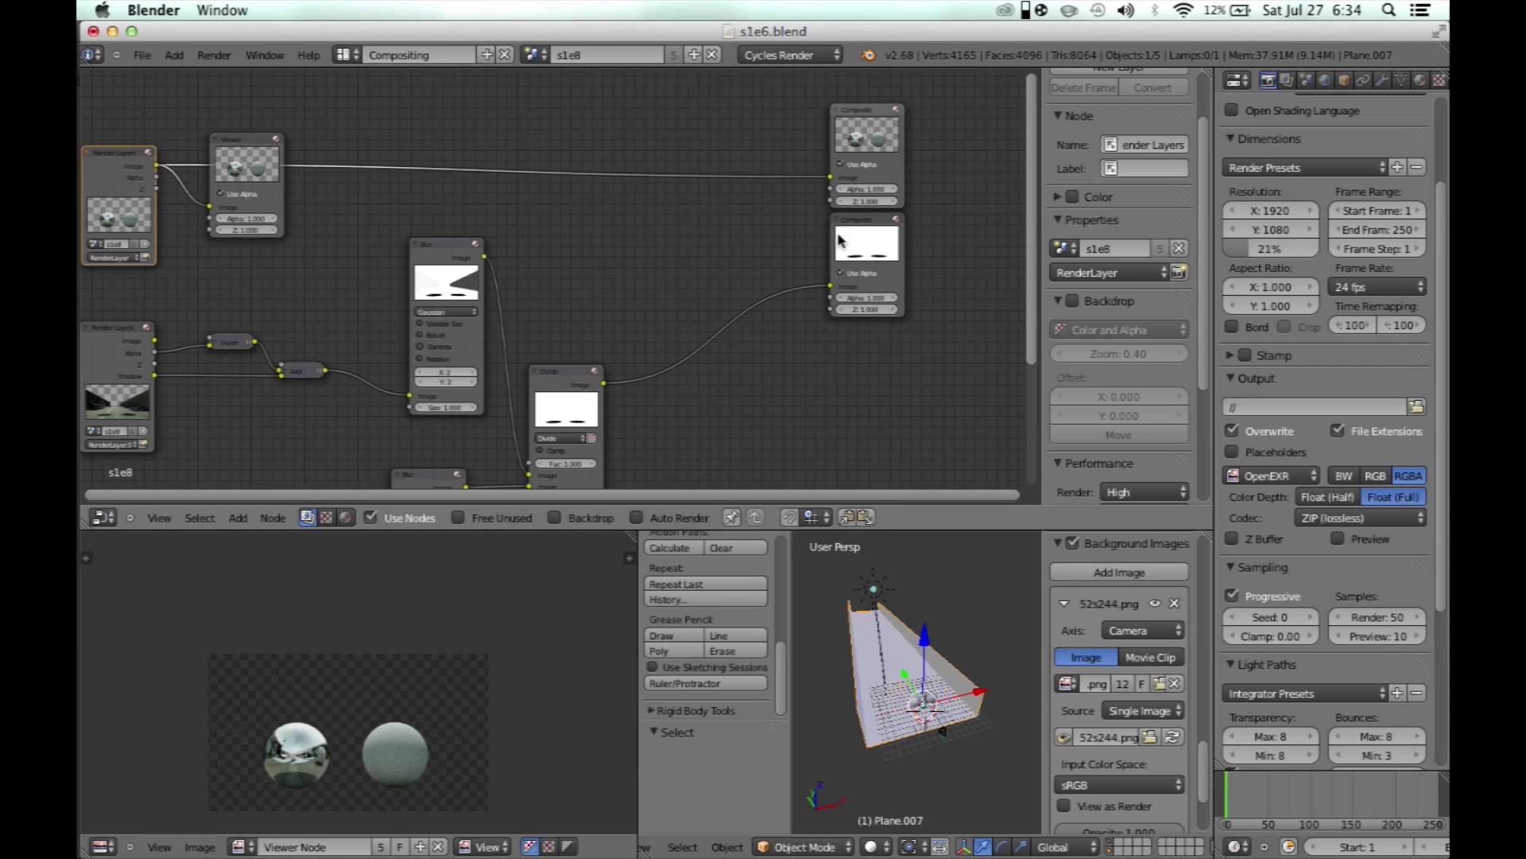
{"action": "scroll", "coordinate": [744, 278], "scroll_direction": "left", "scroll_amount": 2}
{"action": "scroll", "coordinate": [870, 246], "scroll_direction": "down", "scroll_amount": 2}
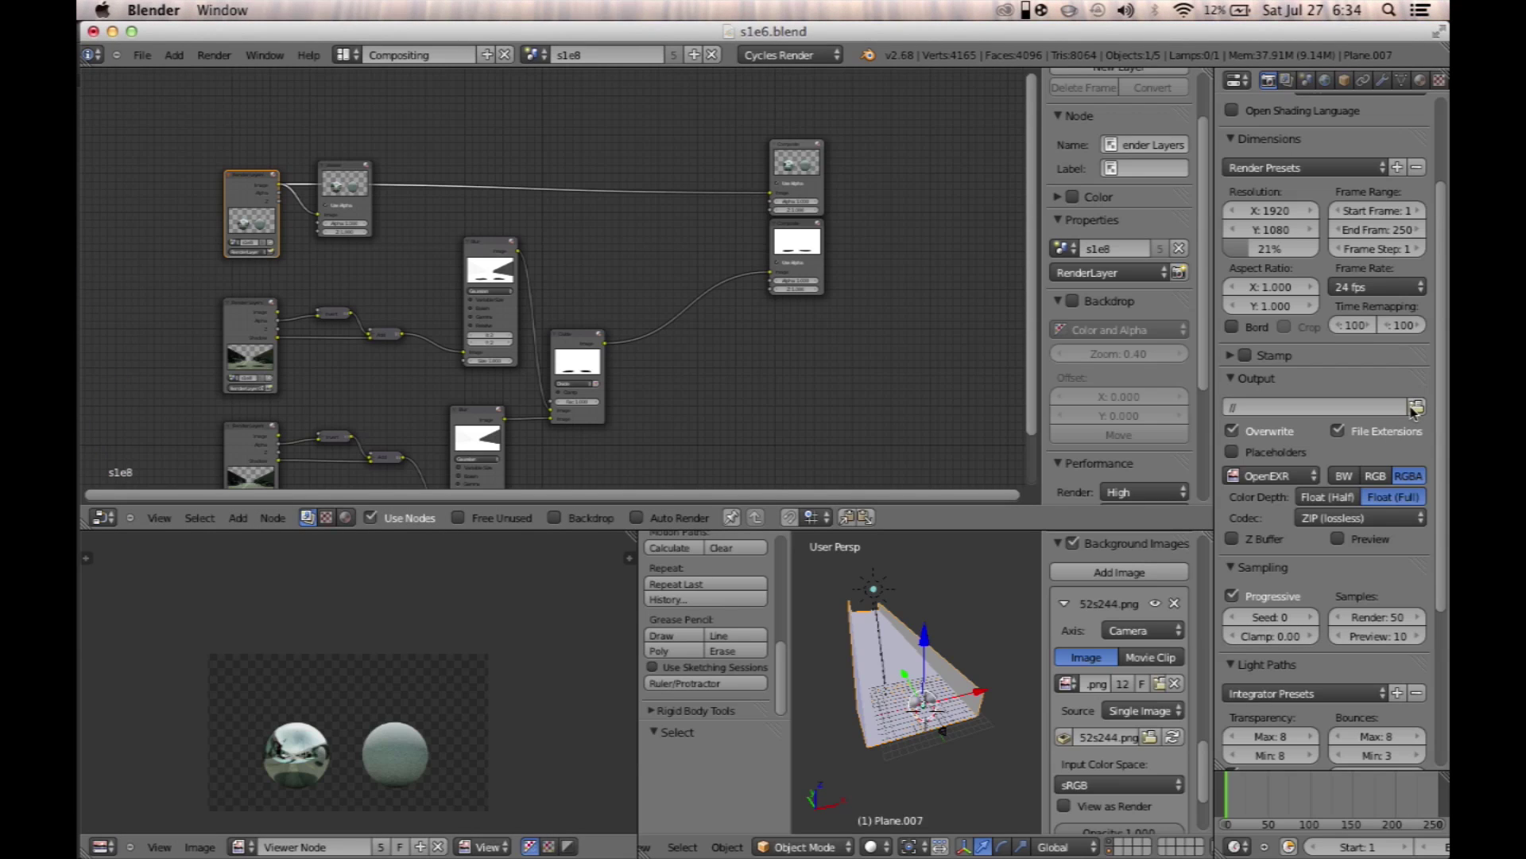
{"action": "left_click", "coordinate": [194, 849]}
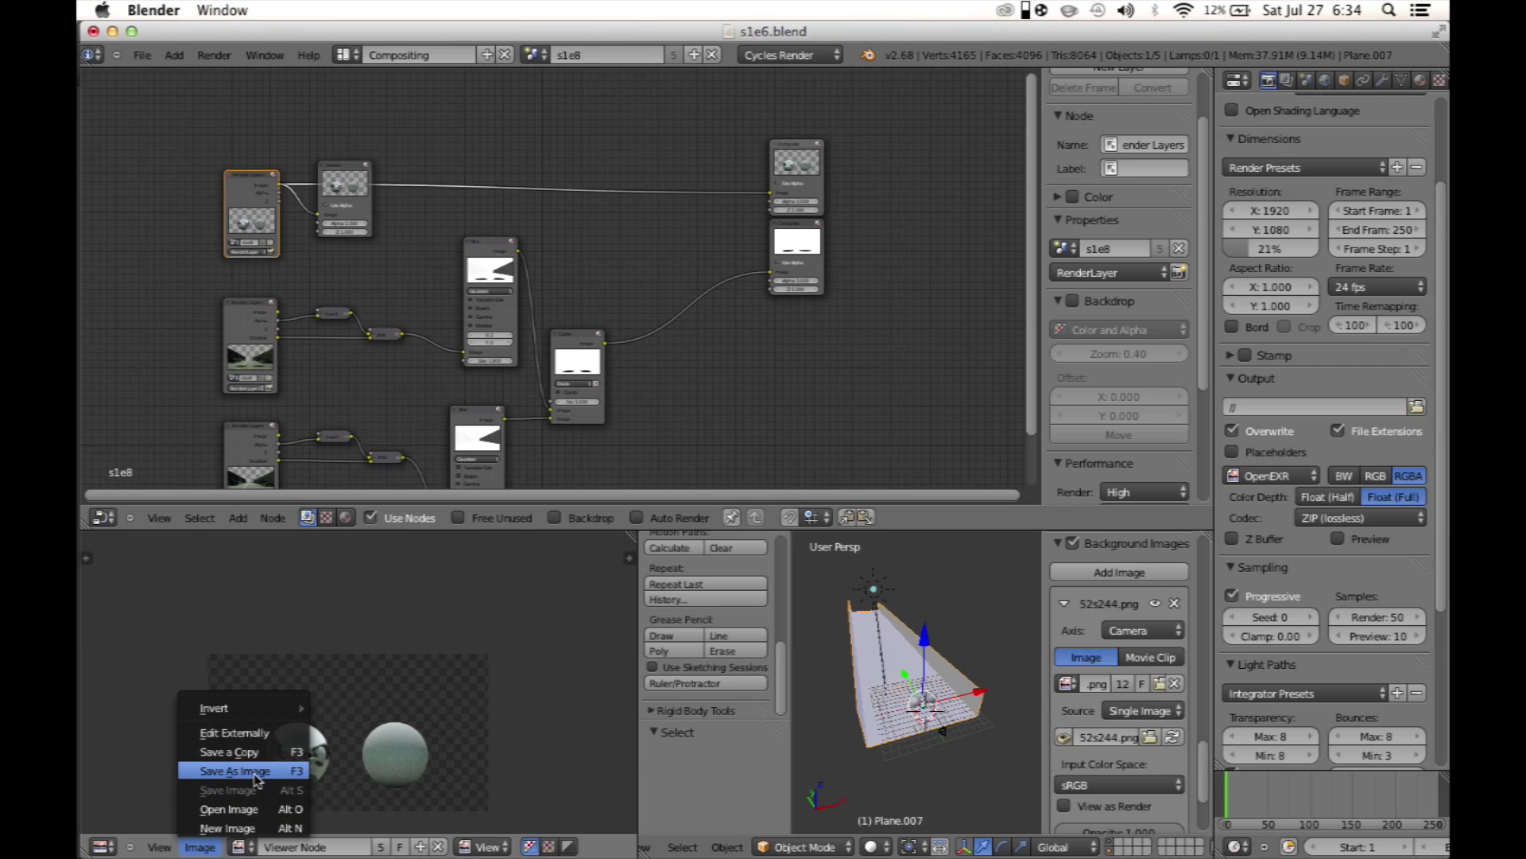
{"action": "left_click", "coordinate": [203, 849]}
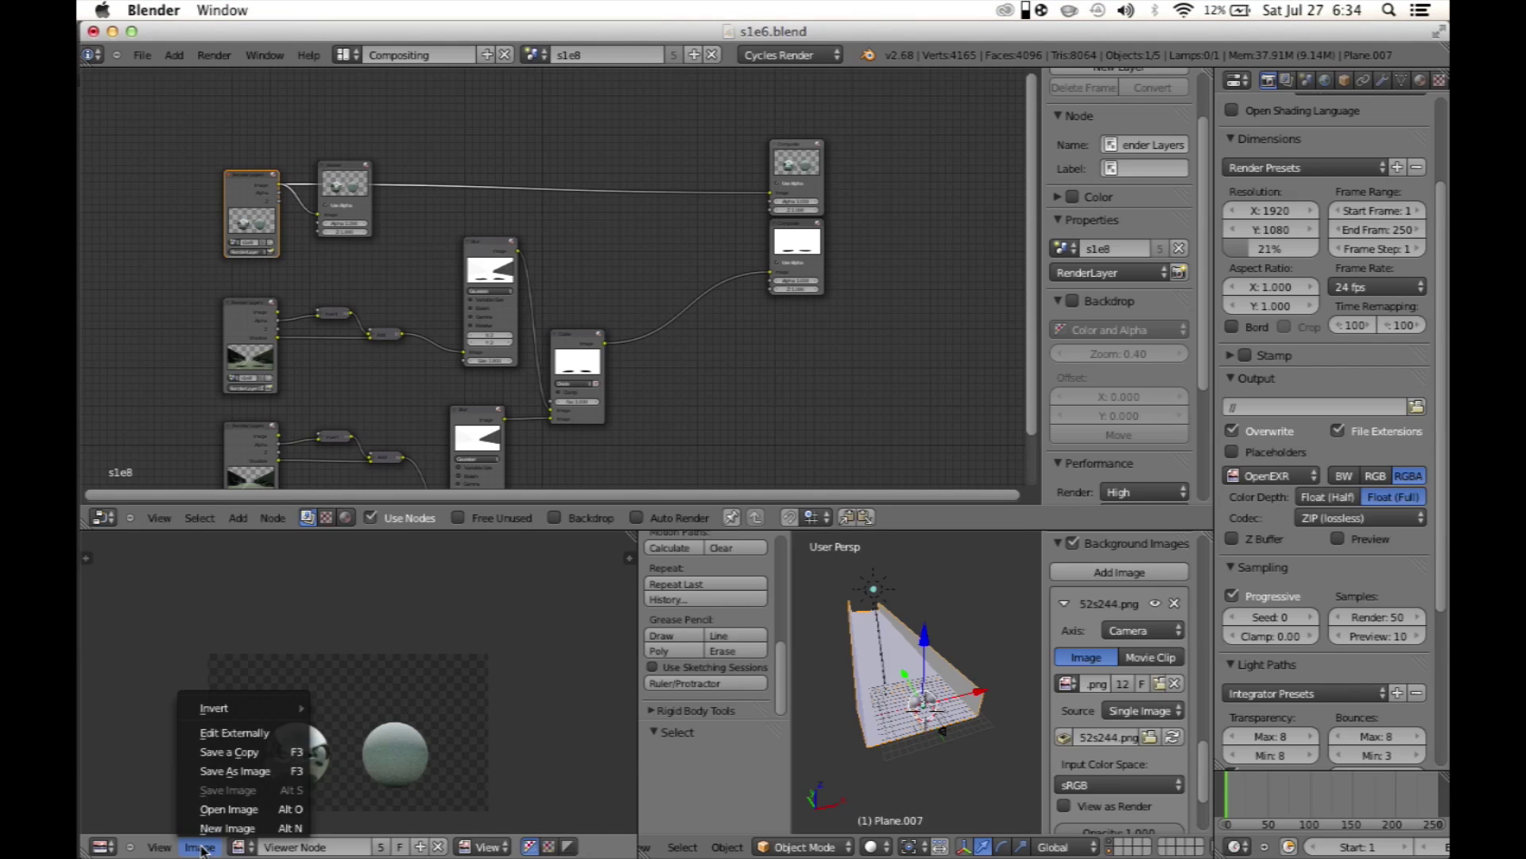
{"action": "left_click", "coordinate": [246, 772]}
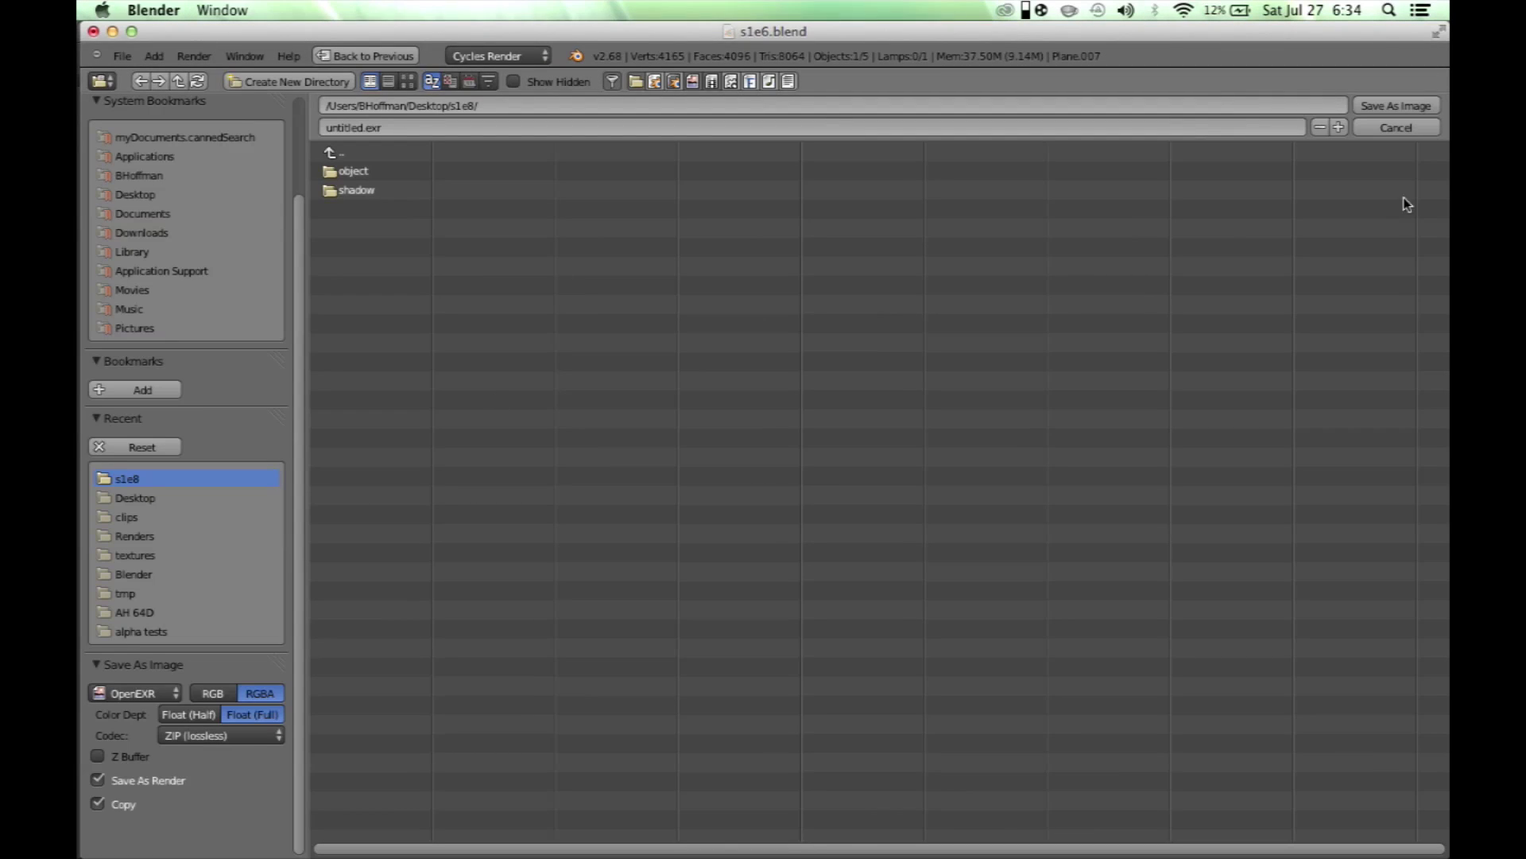
{"action": "left_click", "coordinate": [1401, 129]}
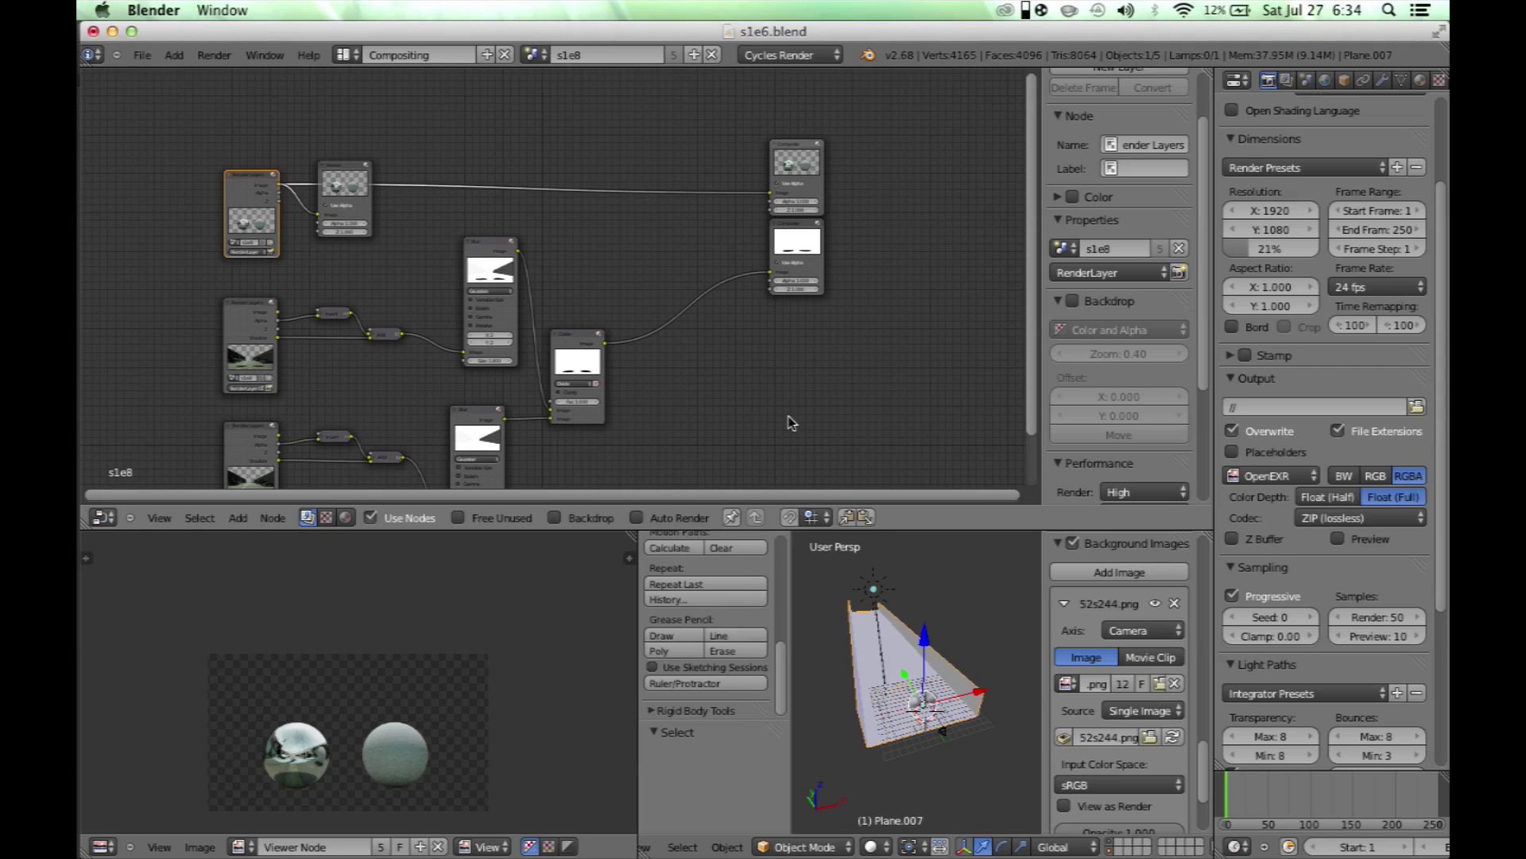
- Try a File Output node beside the Composite nodes, with the s1e8 folder as its base path
{"action": "key", "text": "shift+a"}
{"action": "mouse_move", "coordinate": [783, 454]}
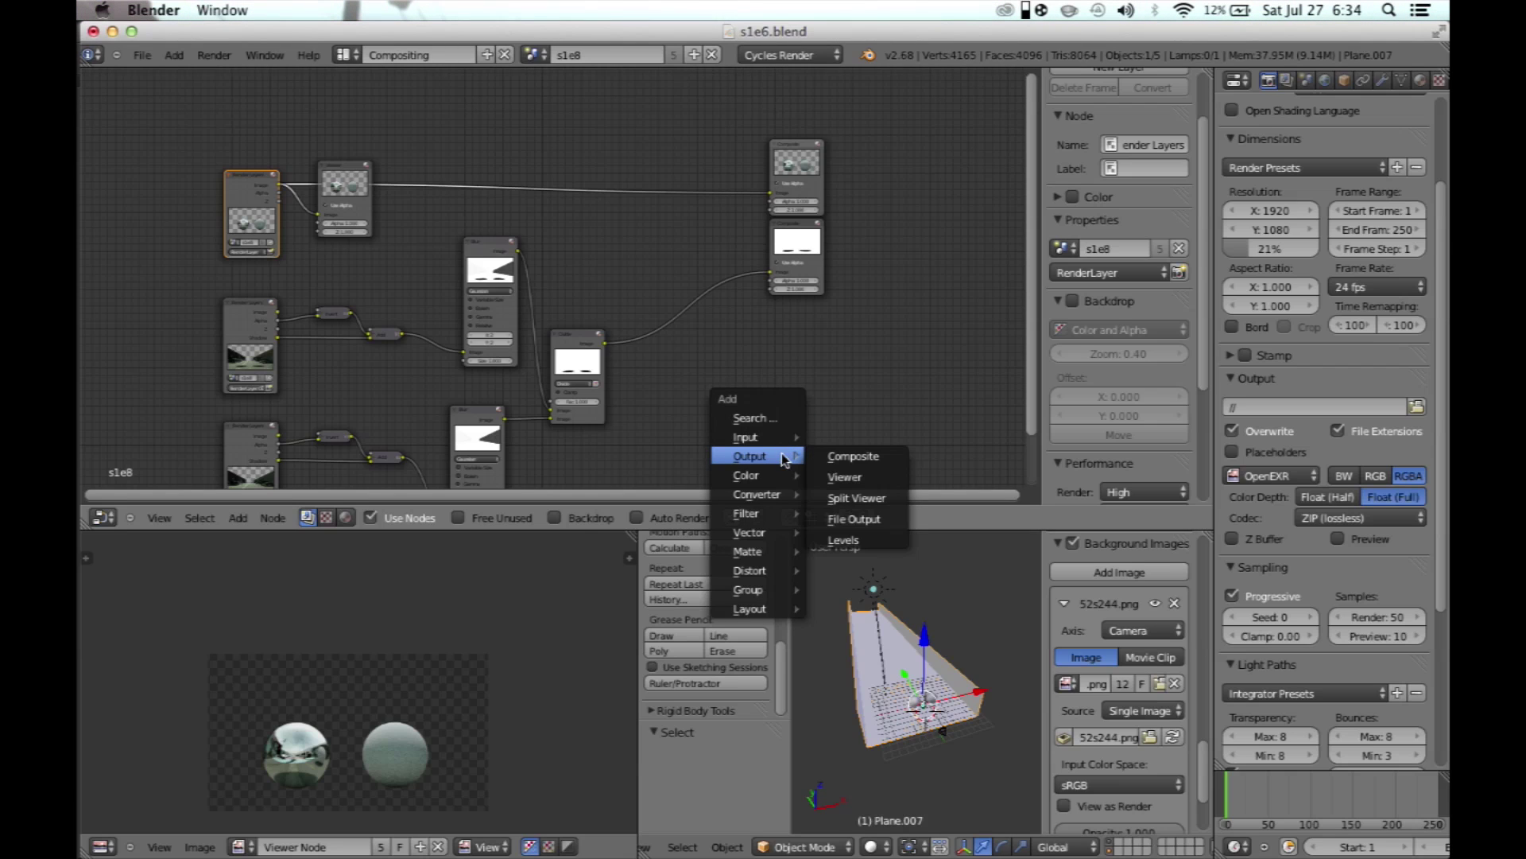
{"action": "left_click", "coordinate": [867, 516]}
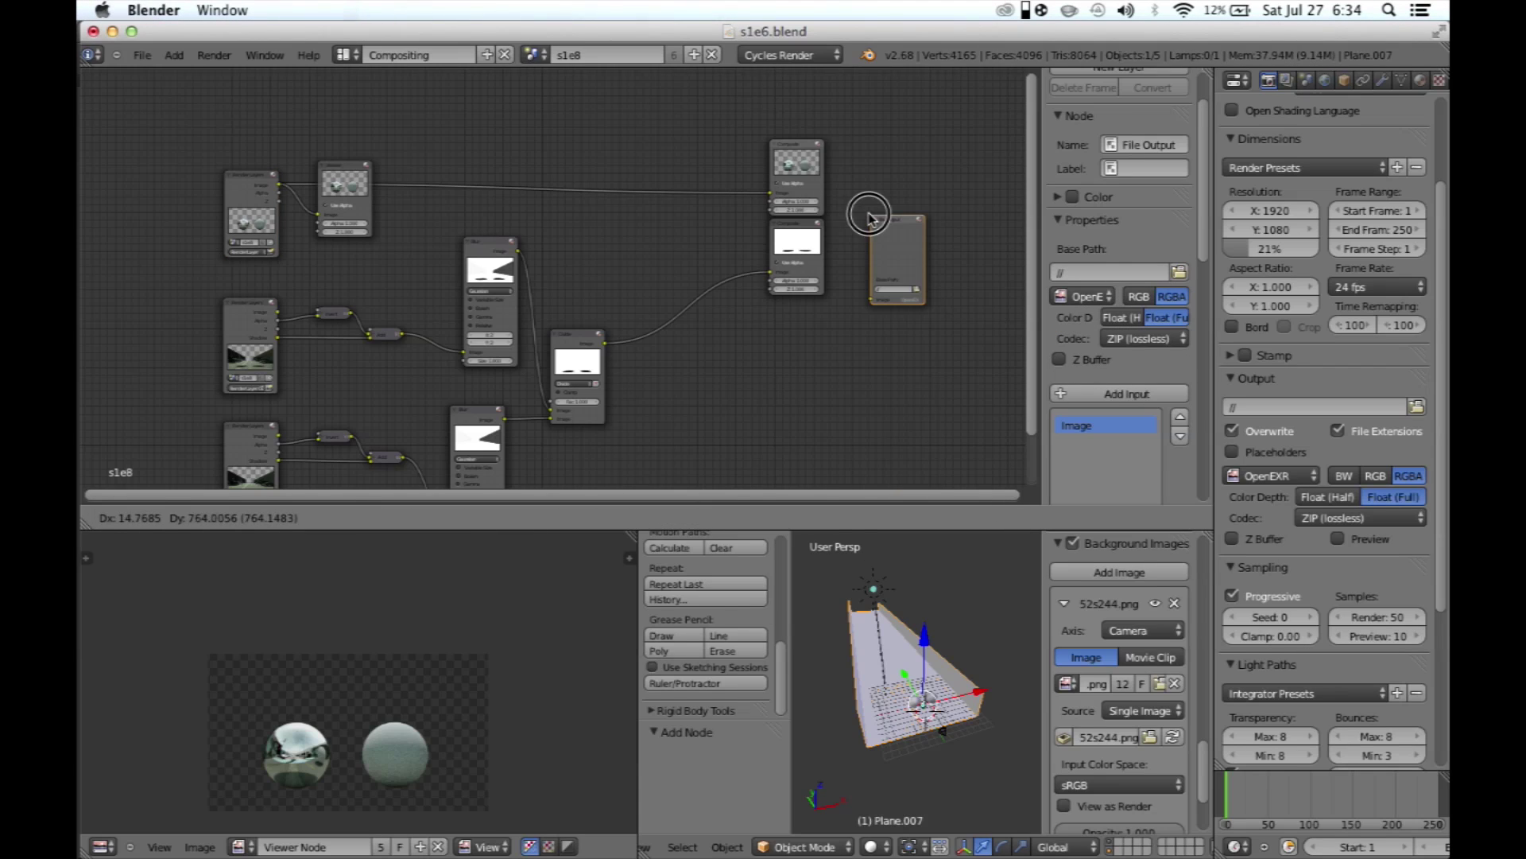
{"action": "left_click", "coordinate": [869, 217]}
{"action": "left_click", "coordinate": [916, 290]}
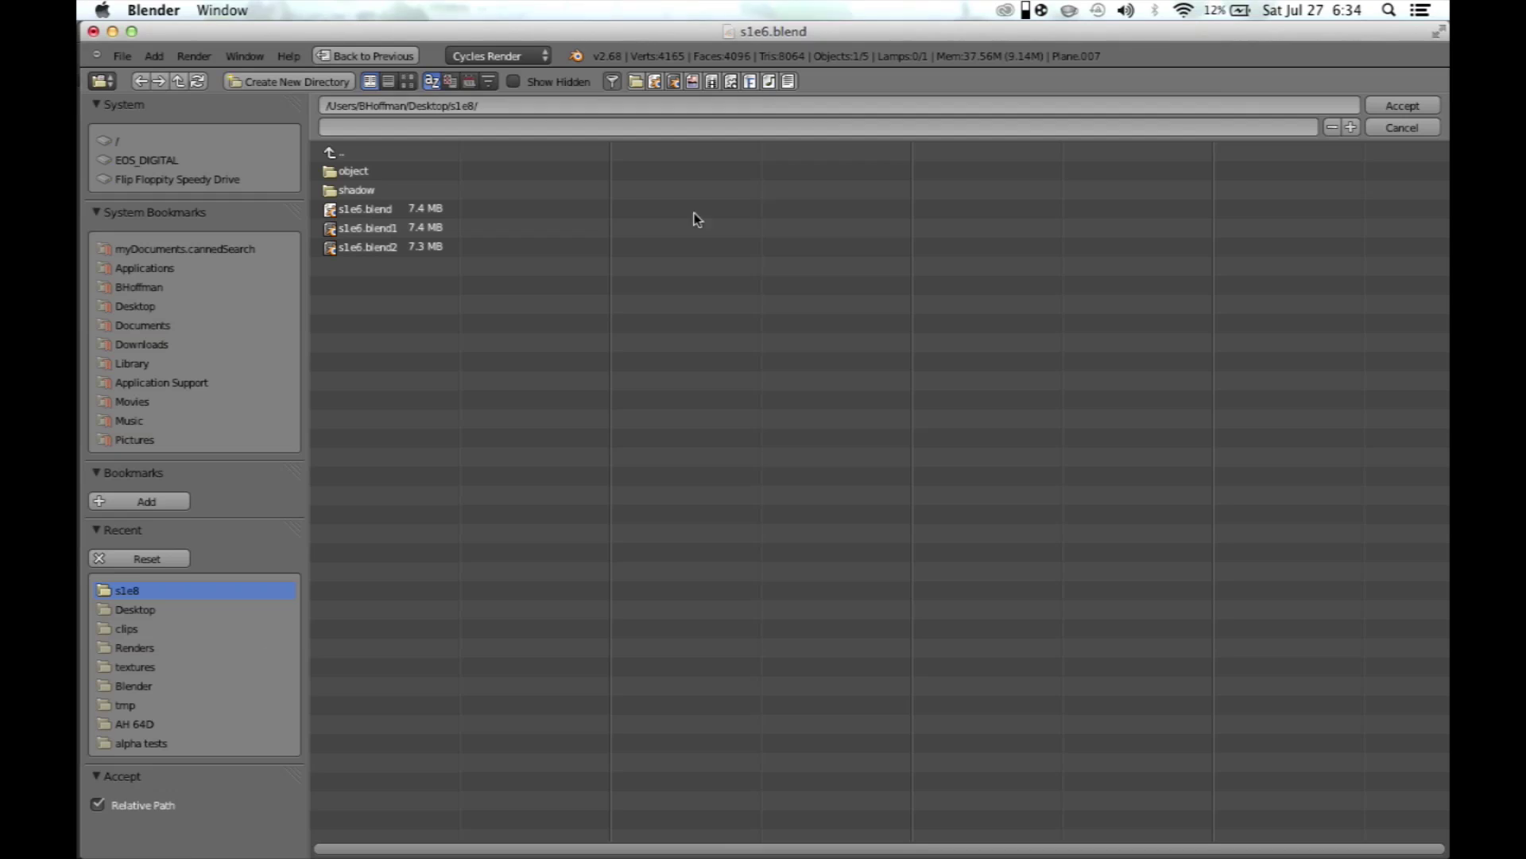
{"action": "left_click", "coordinate": [1418, 108]}
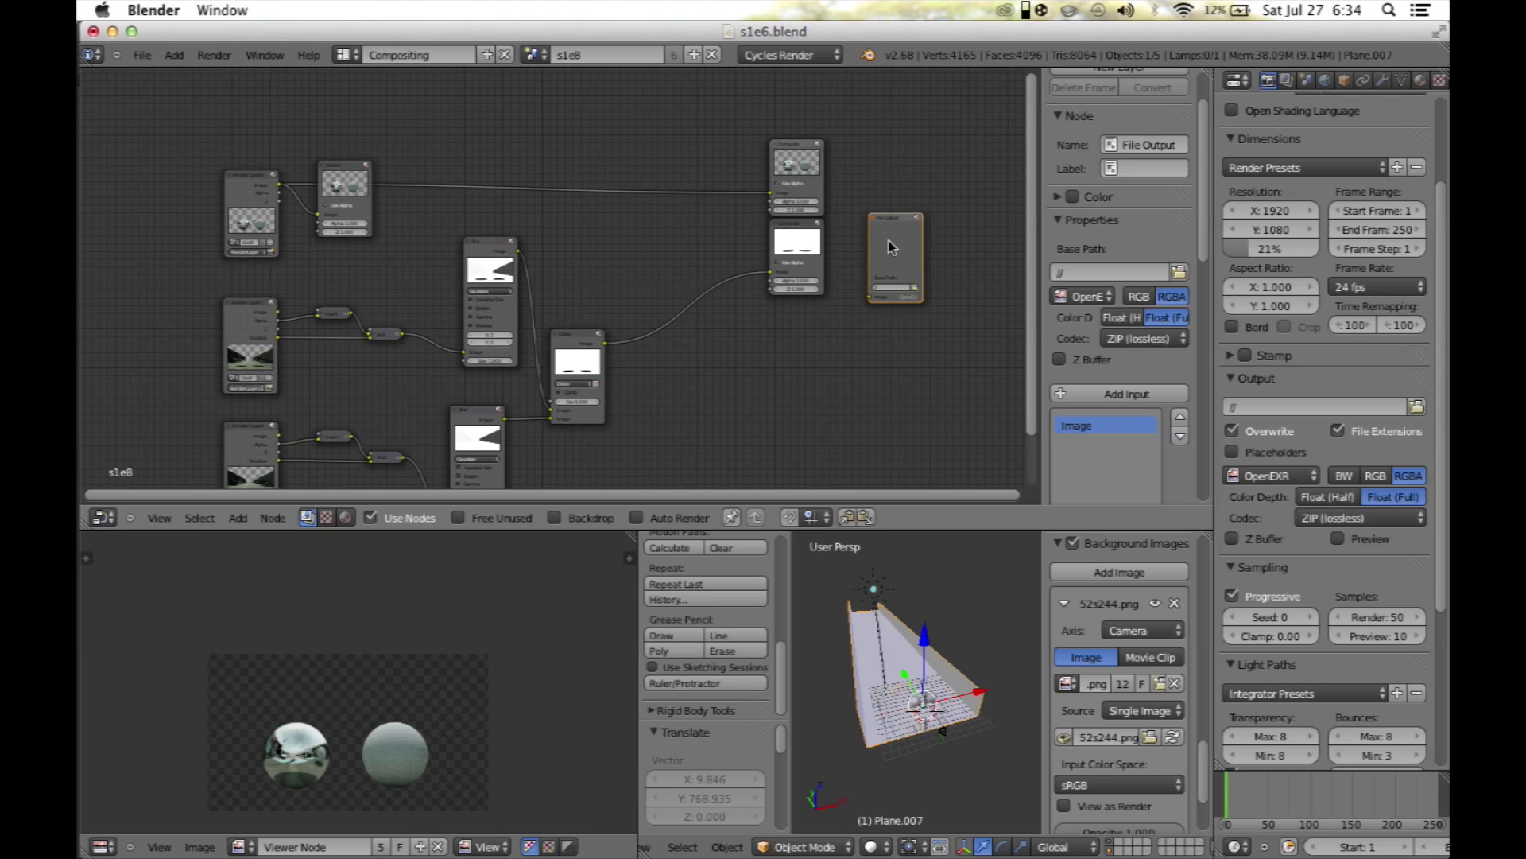
{"action": "key", "text": "x"}
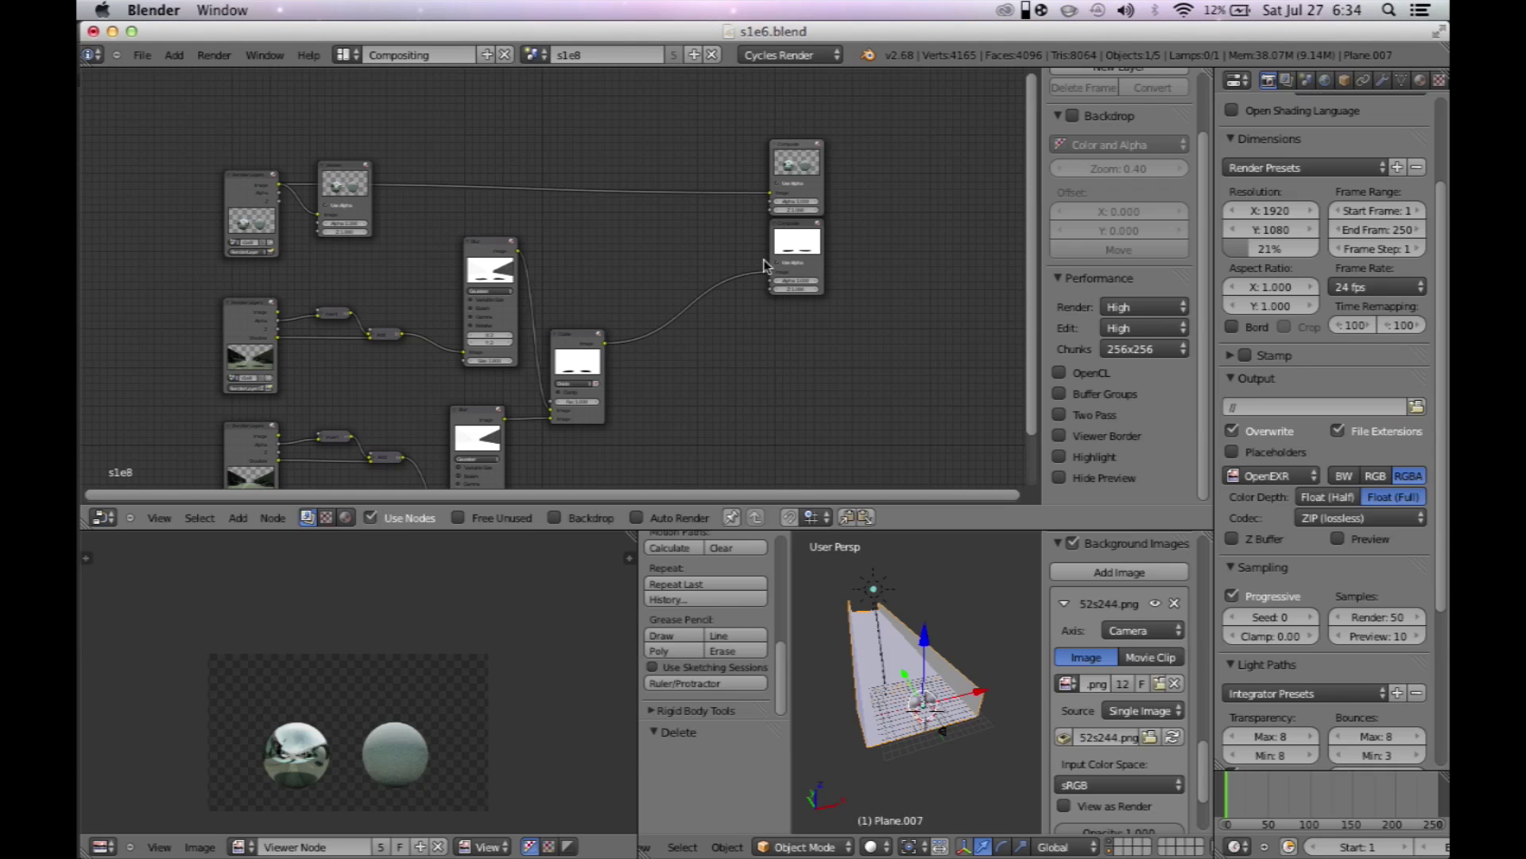
{"action": "left_click", "coordinate": [787, 156]}
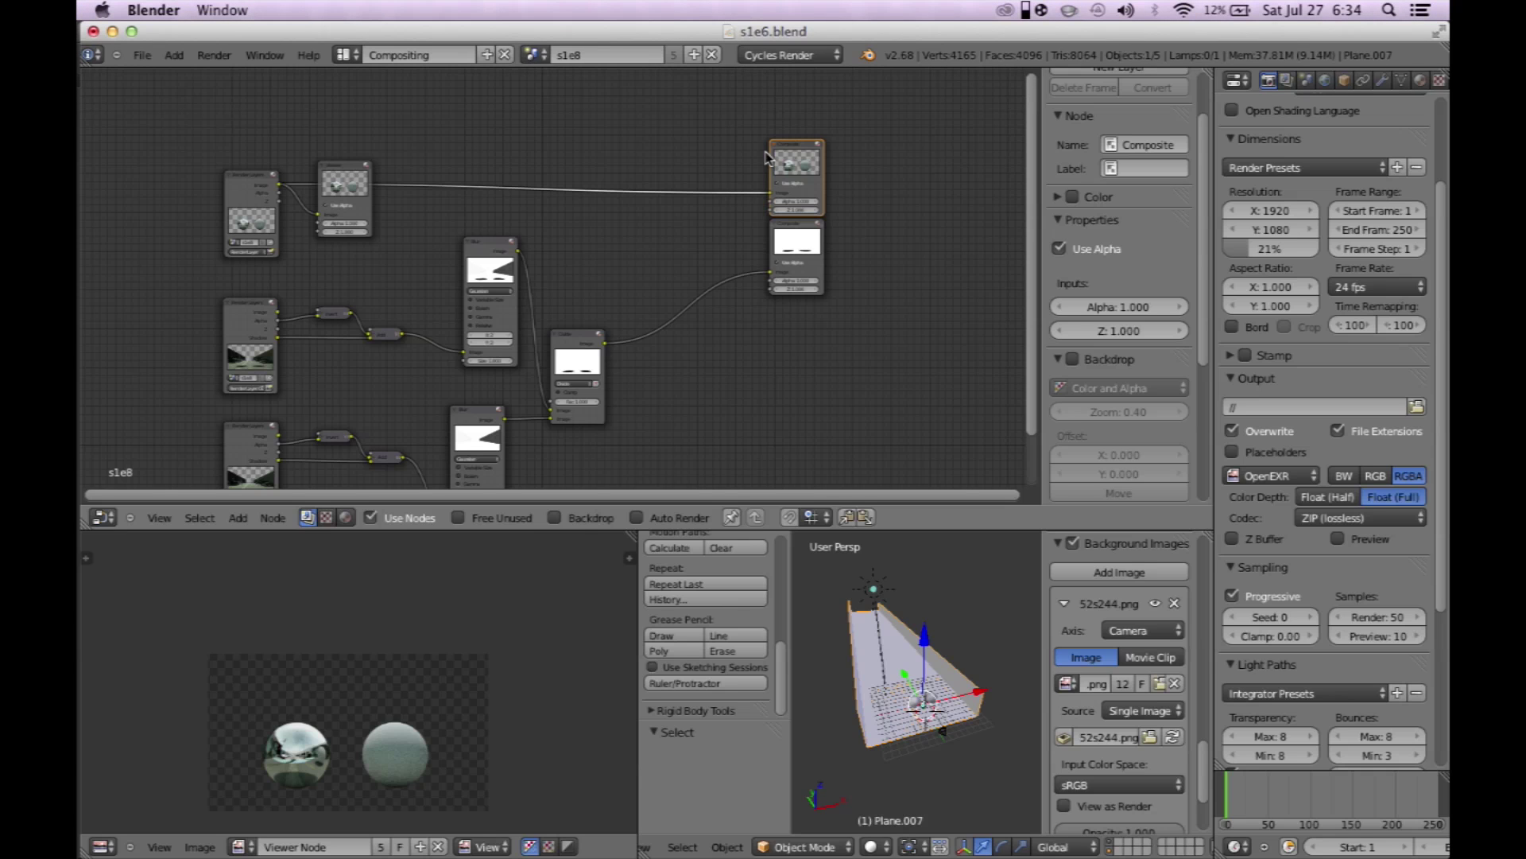
{"action": "scroll", "coordinate": [768, 157], "scroll_direction": "down", "scroll_amount": 2}
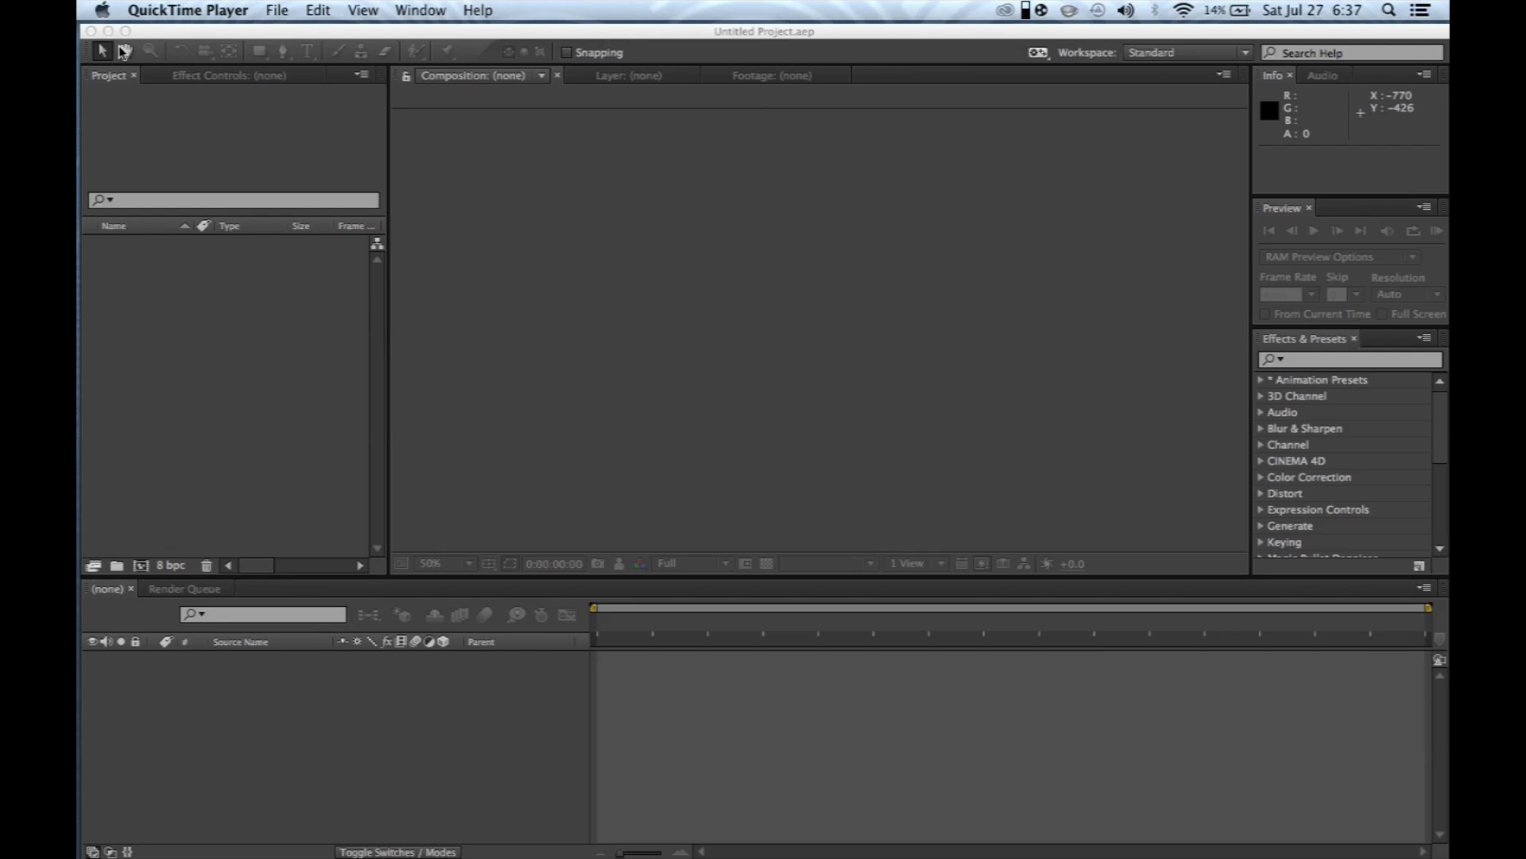
- Switch to After Effects and import Image0001.exr from the object folder inside s1e8 on the Desktop
{"action": "left_click", "coordinate": [191, 439]}
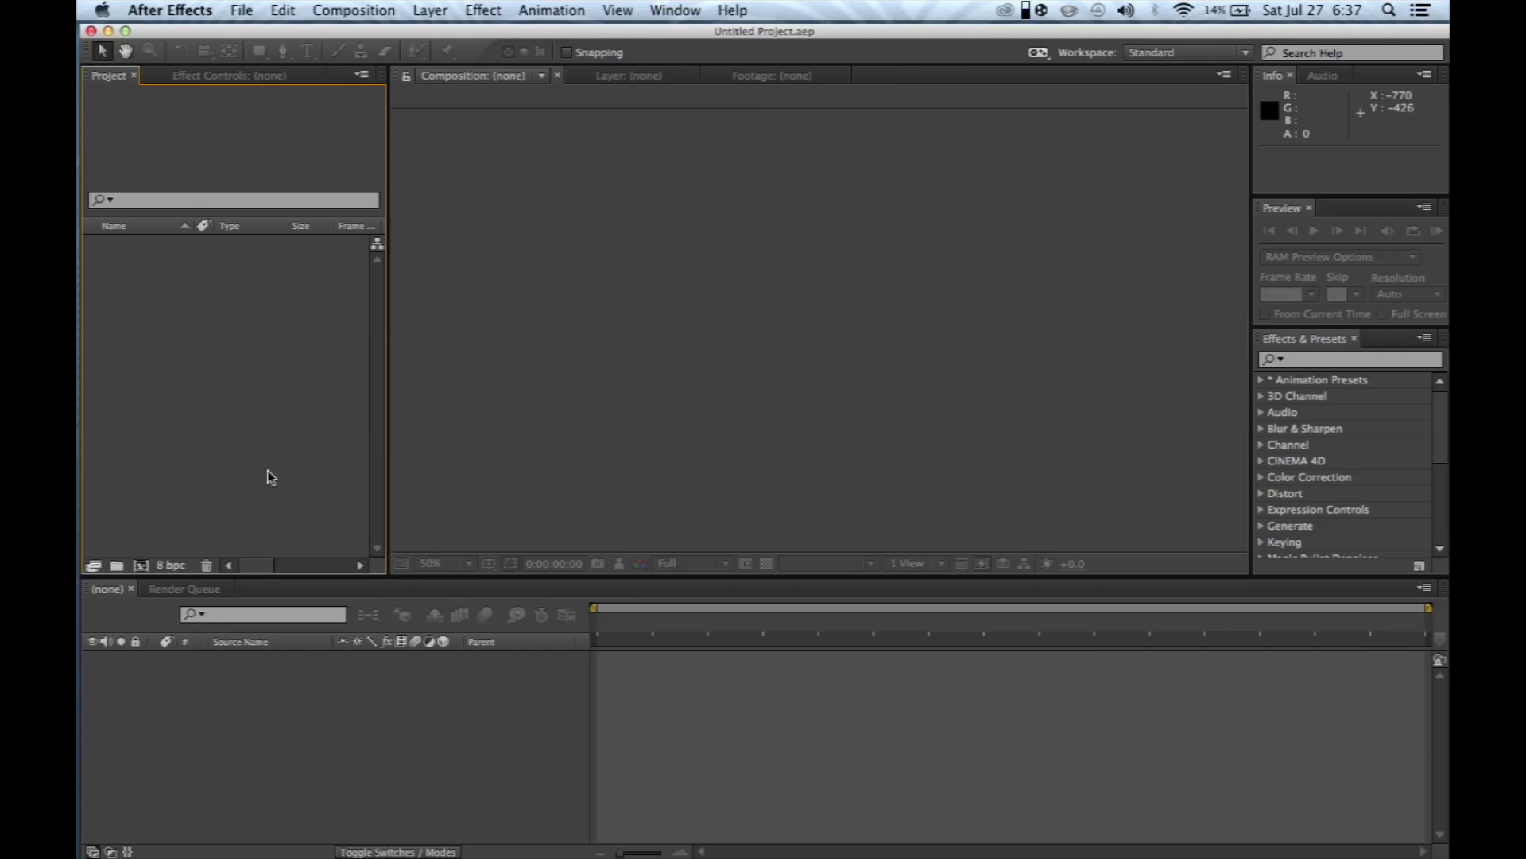
{"action": "double_click", "coordinate": [186, 362]}
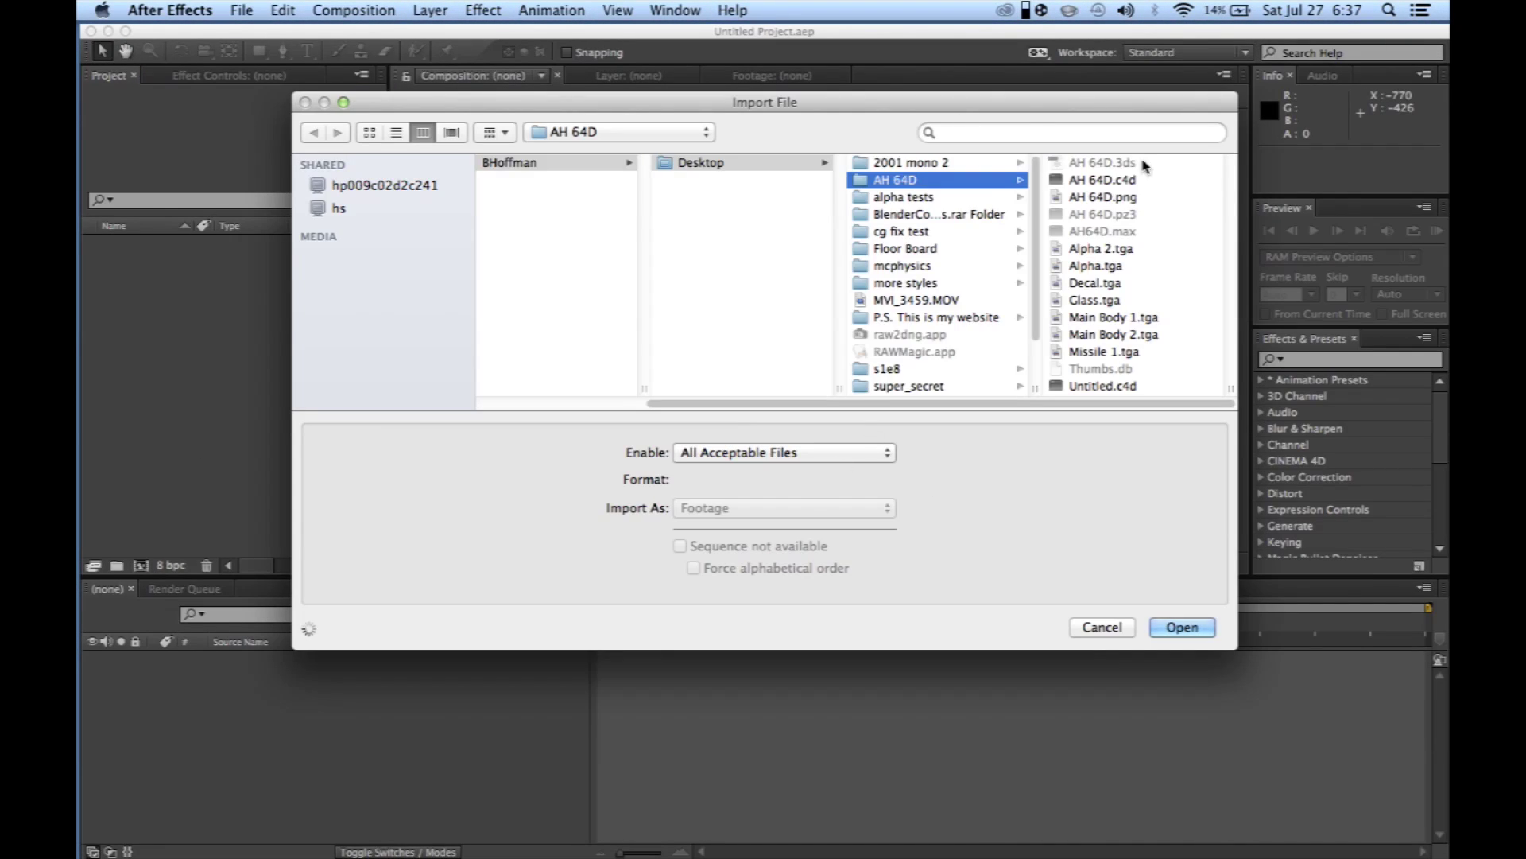
{"action": "scroll", "coordinate": [448, 281], "scroll_direction": "down", "scroll_amount": 5}
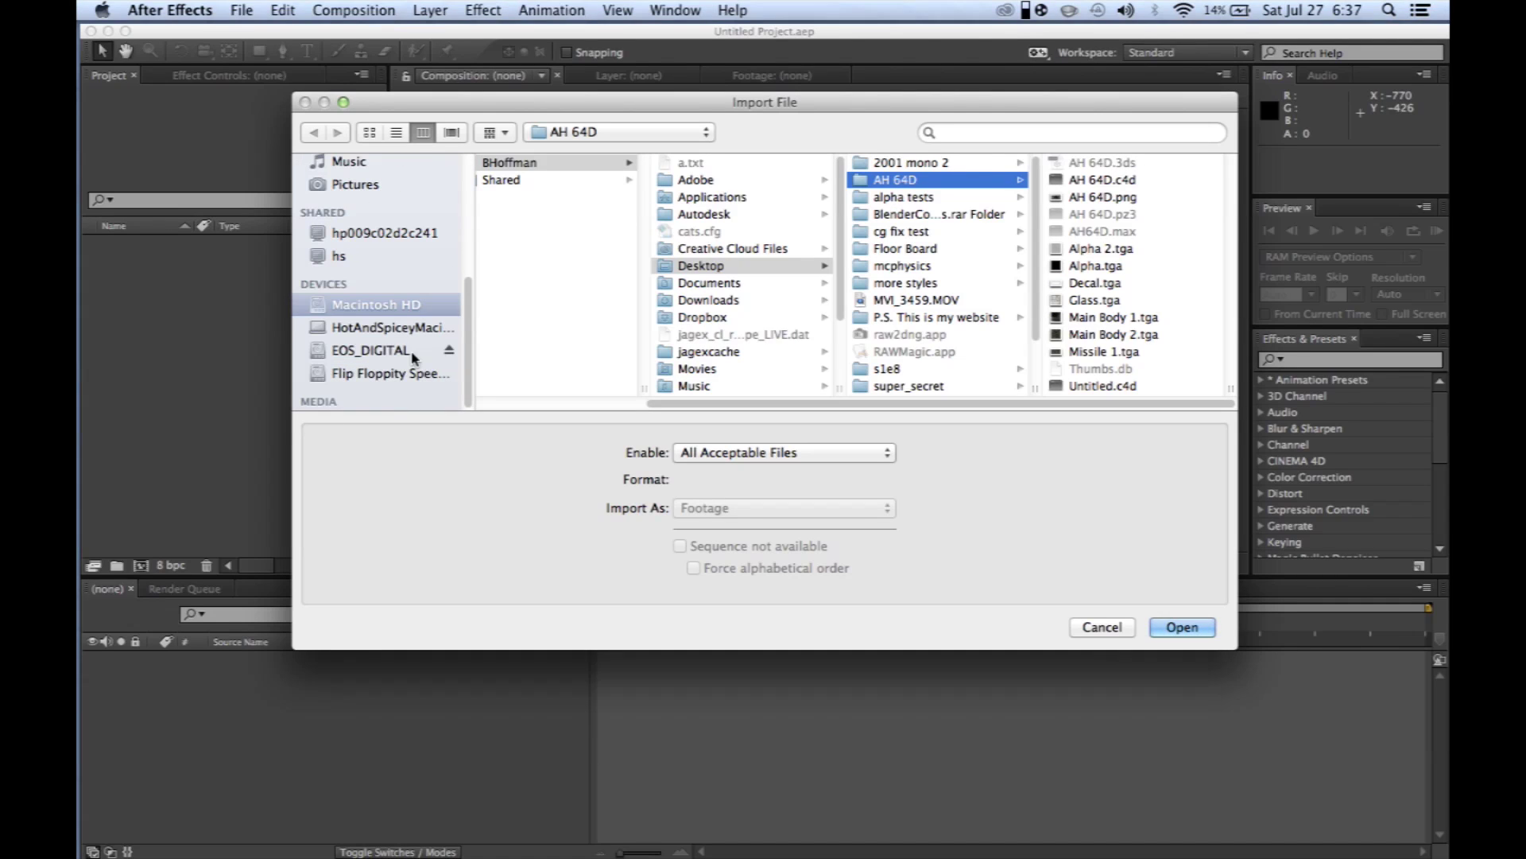
{"action": "left_click", "coordinate": [397, 371]}
{"action": "scroll", "coordinate": [398, 371], "scroll_direction": "down", "scroll_amount": 2}
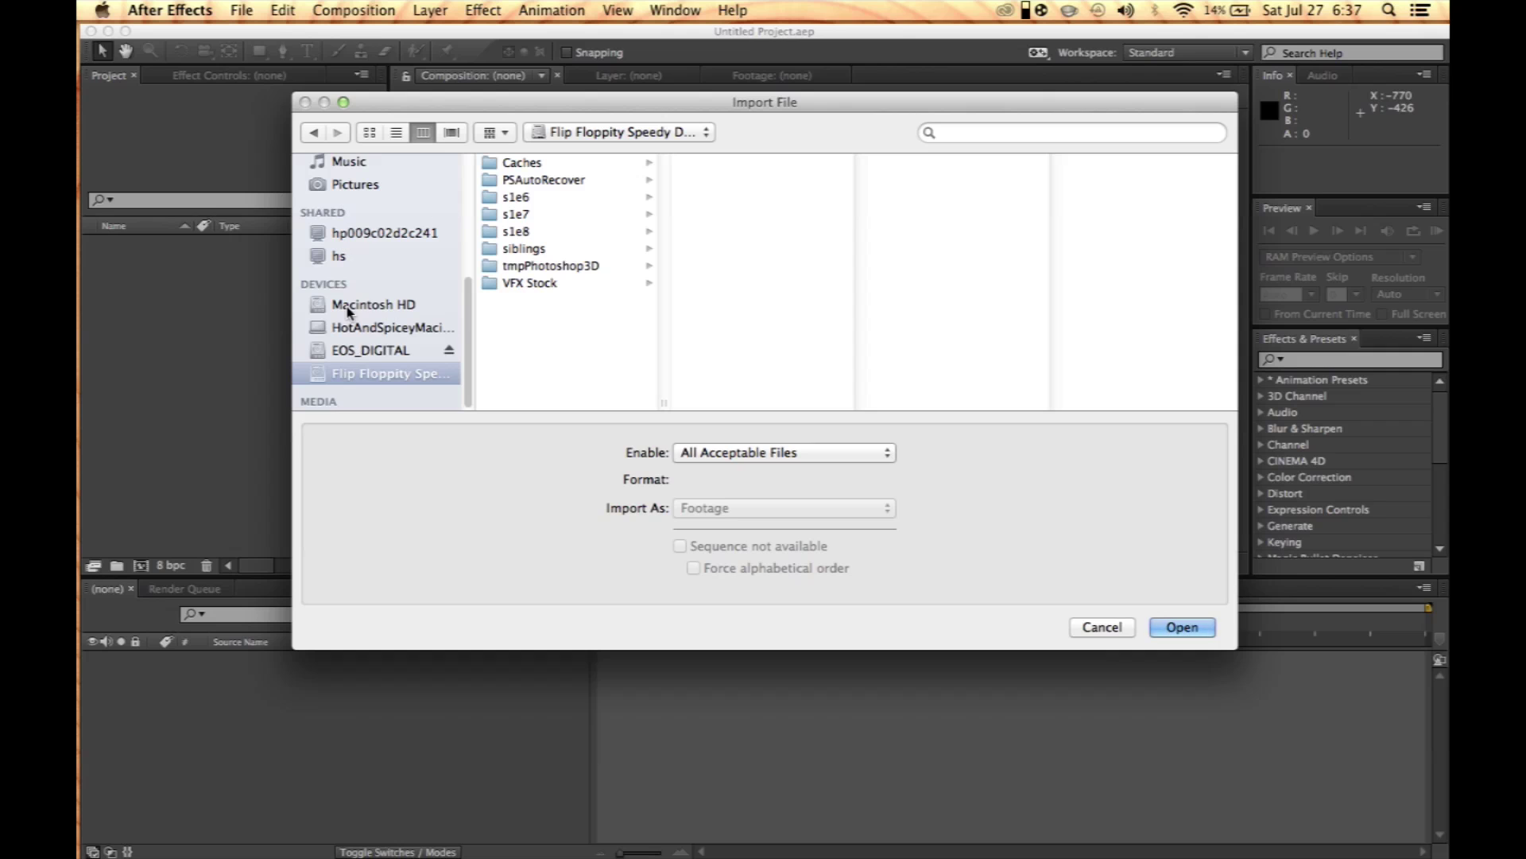
{"action": "scroll", "coordinate": [382, 303], "scroll_direction": "up", "scroll_amount": 5}
{"action": "left_click", "coordinate": [362, 208]}
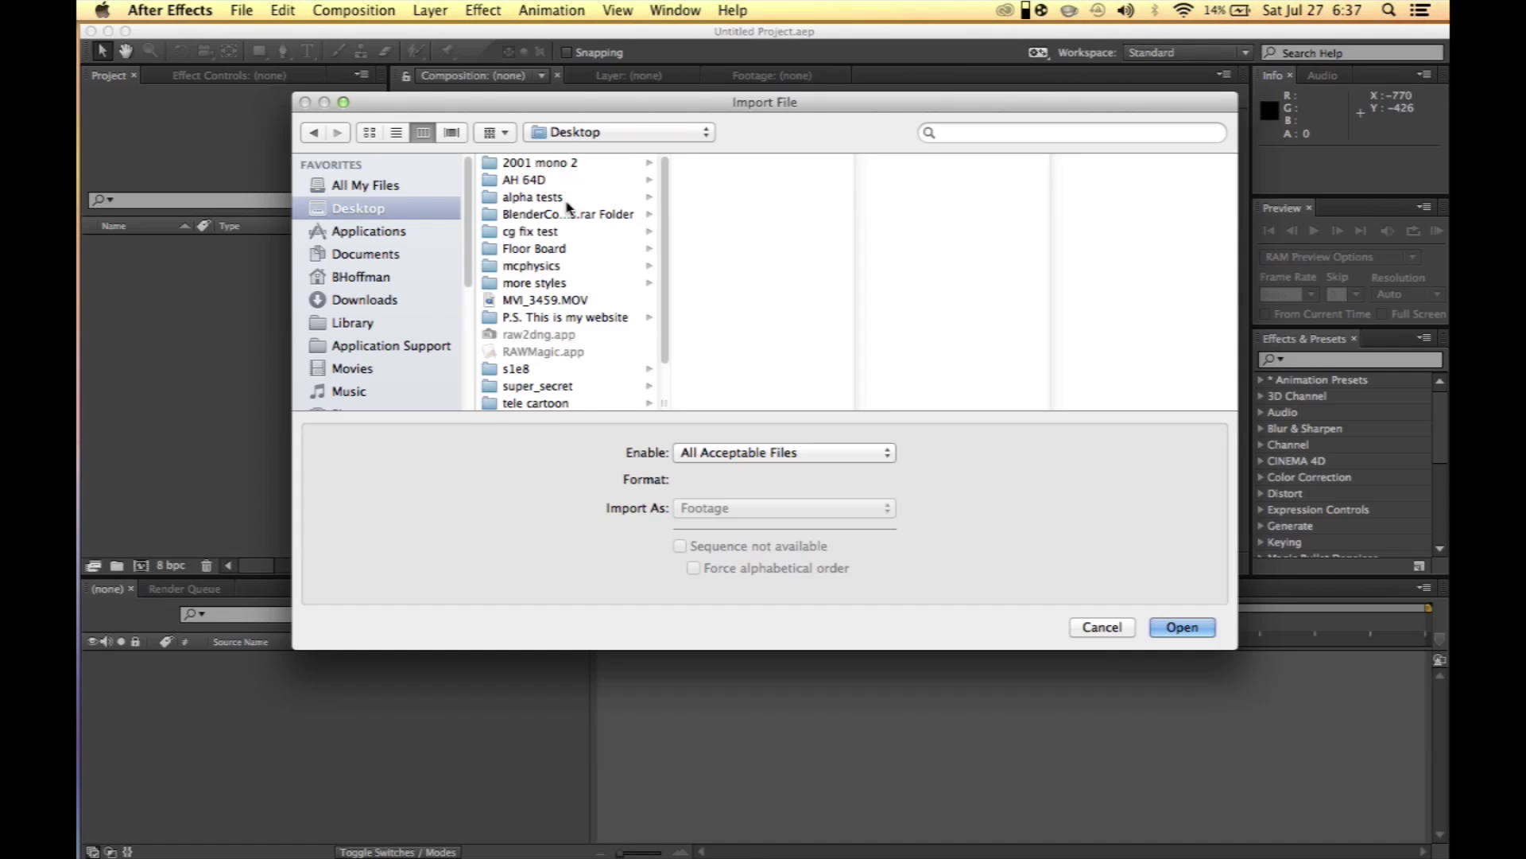
{"action": "scroll", "coordinate": [562, 286], "scroll_direction": "down", "scroll_amount": 1}
{"action": "left_click", "coordinate": [533, 368]}
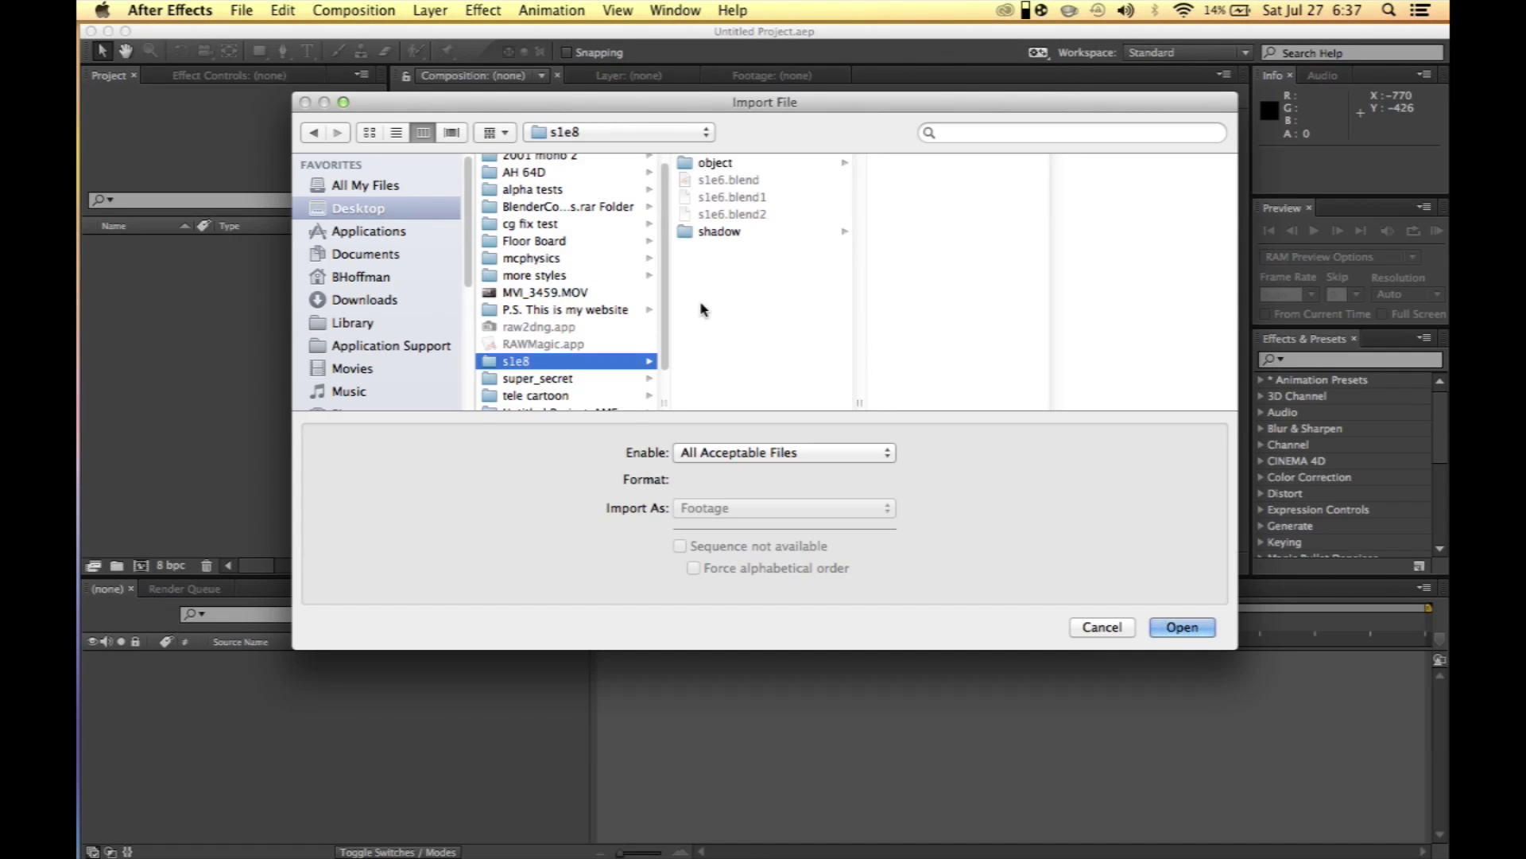
{"action": "key", "text": "Right"}
{"action": "key", "text": "Right"}
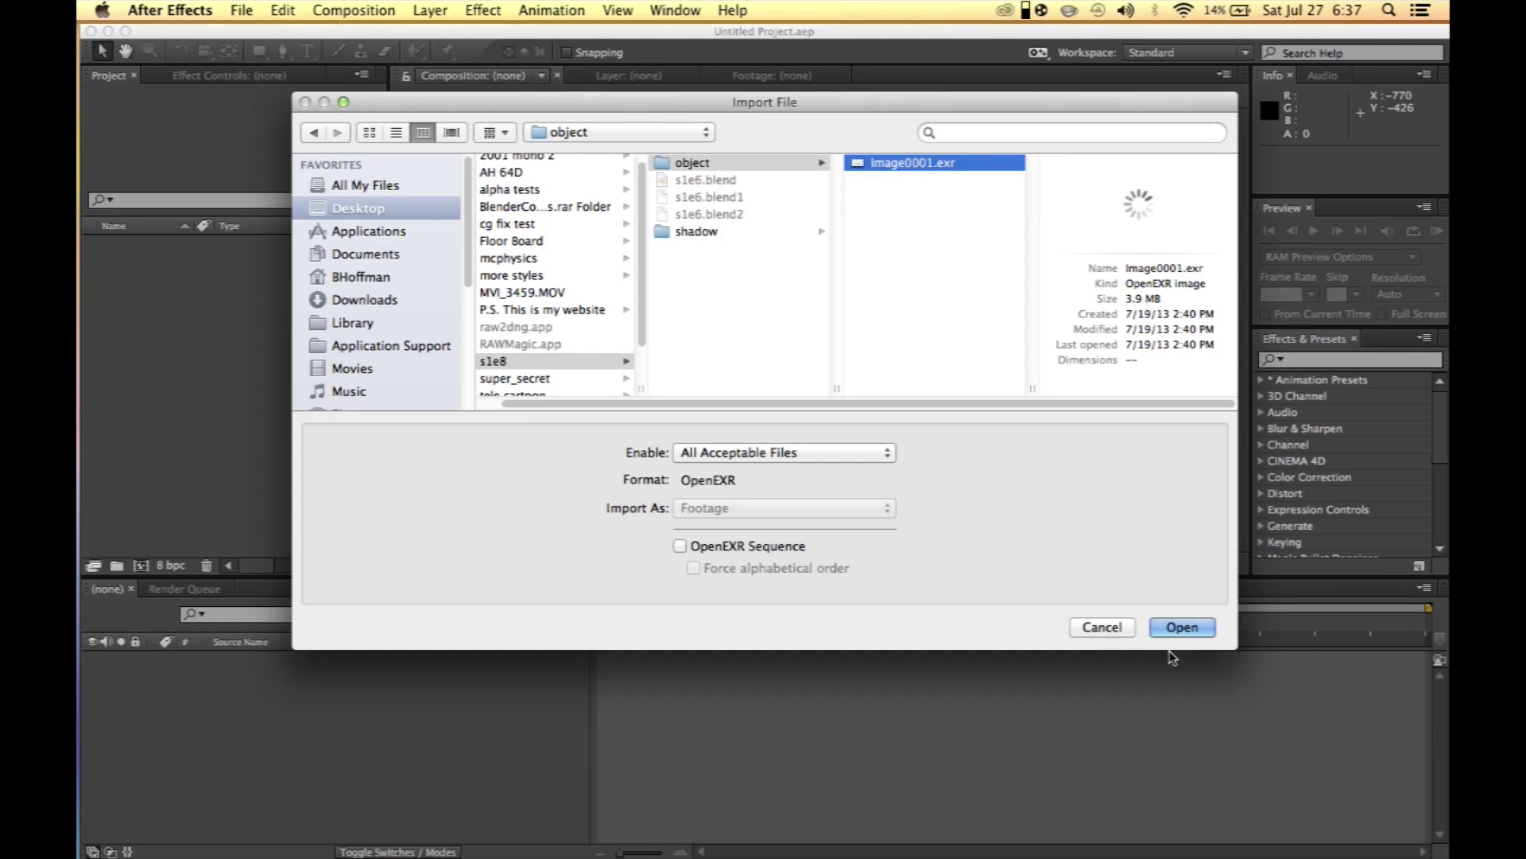
{"action": "left_click", "coordinate": [1198, 628]}
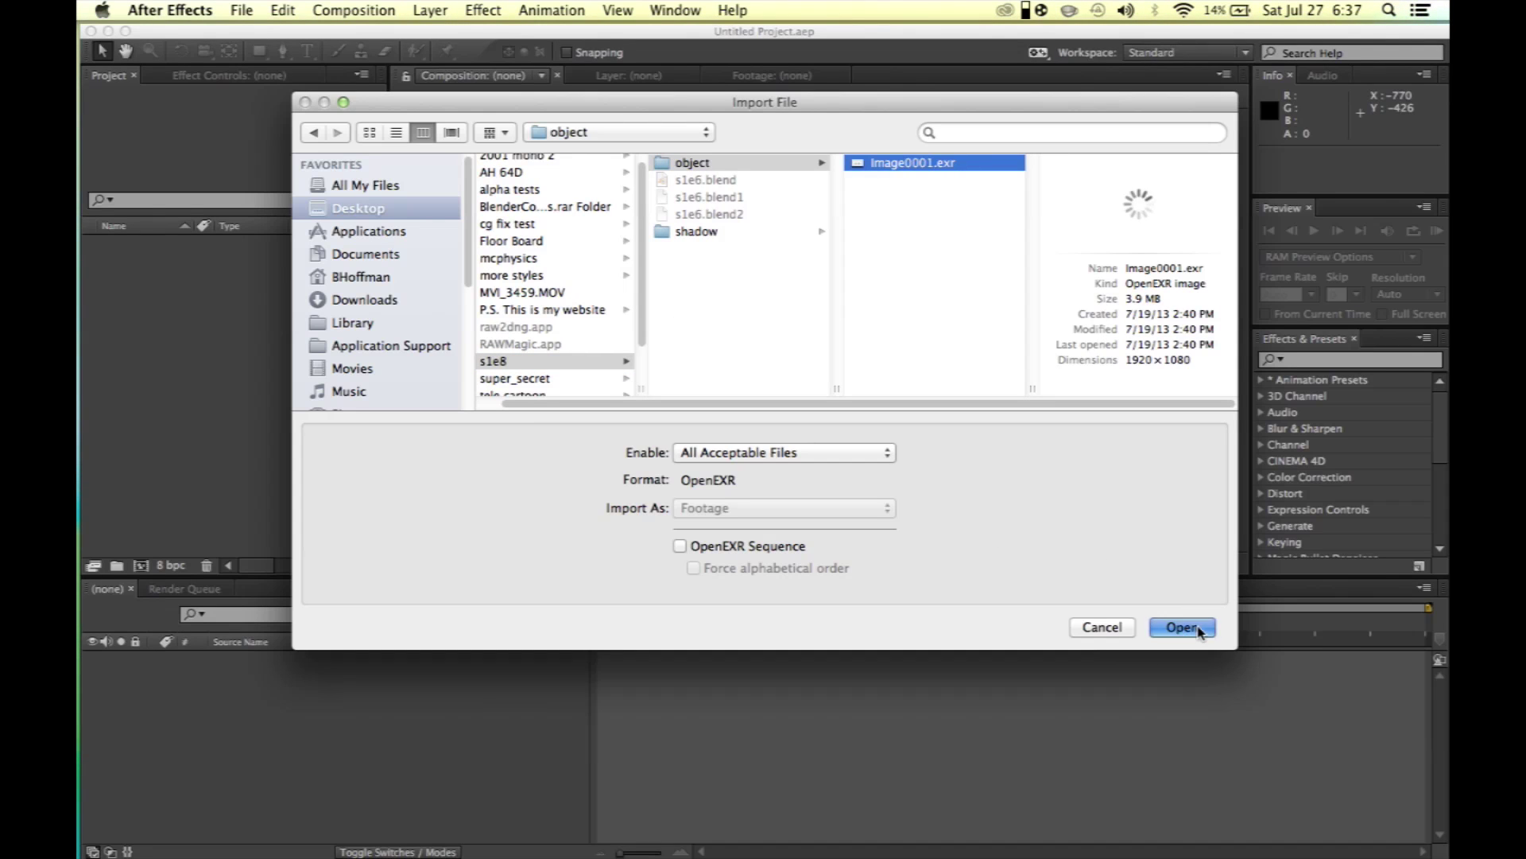
- Import the shadow pass Image0001.exr from the shadow folder inside s1e8
{"action": "double_click", "coordinate": [267, 443]}
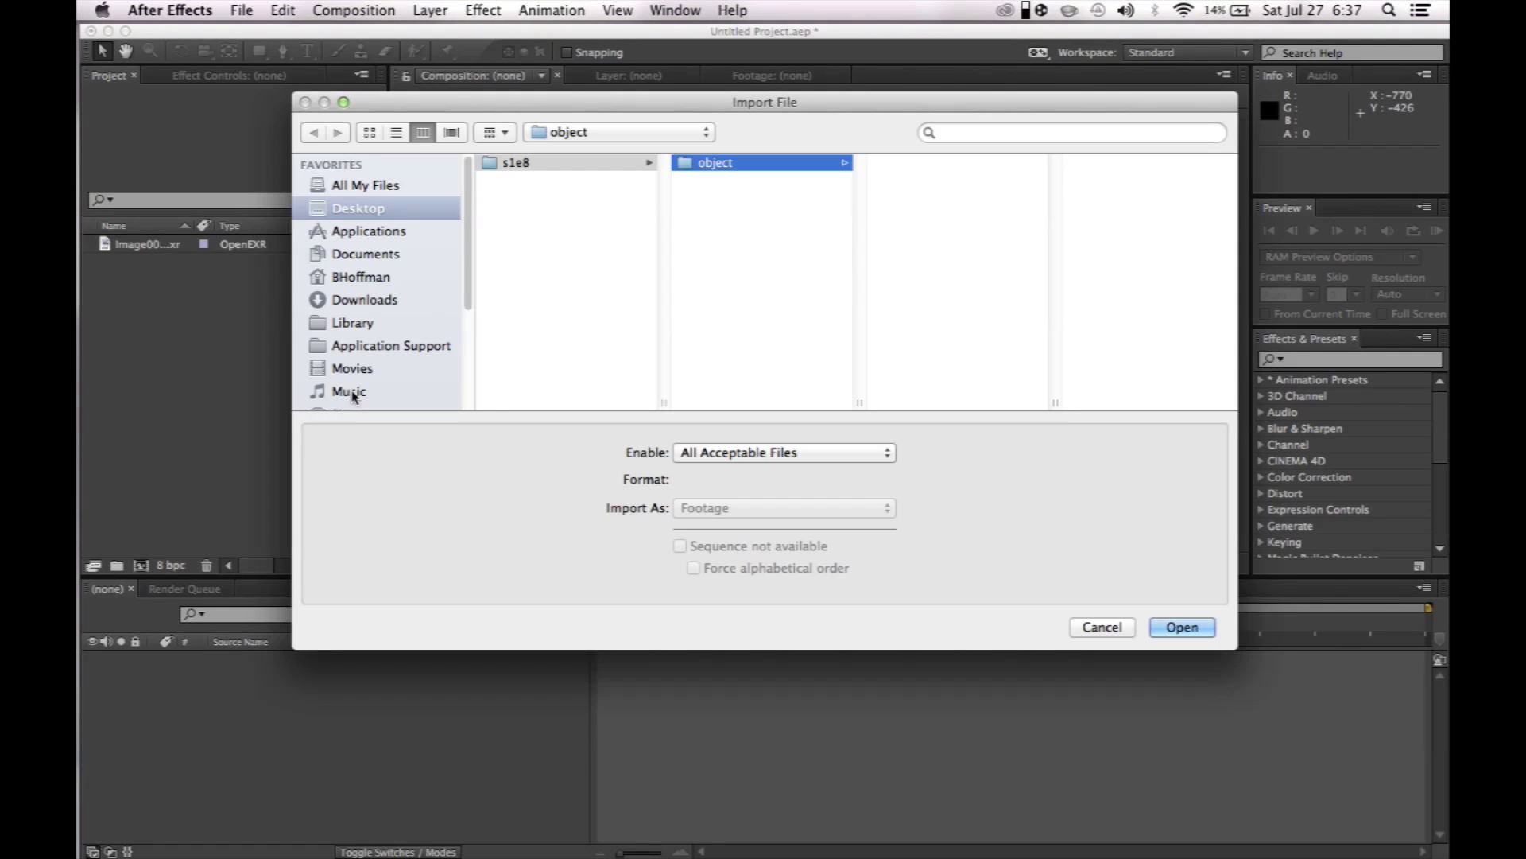
{"action": "left_click", "coordinate": [796, 230]}
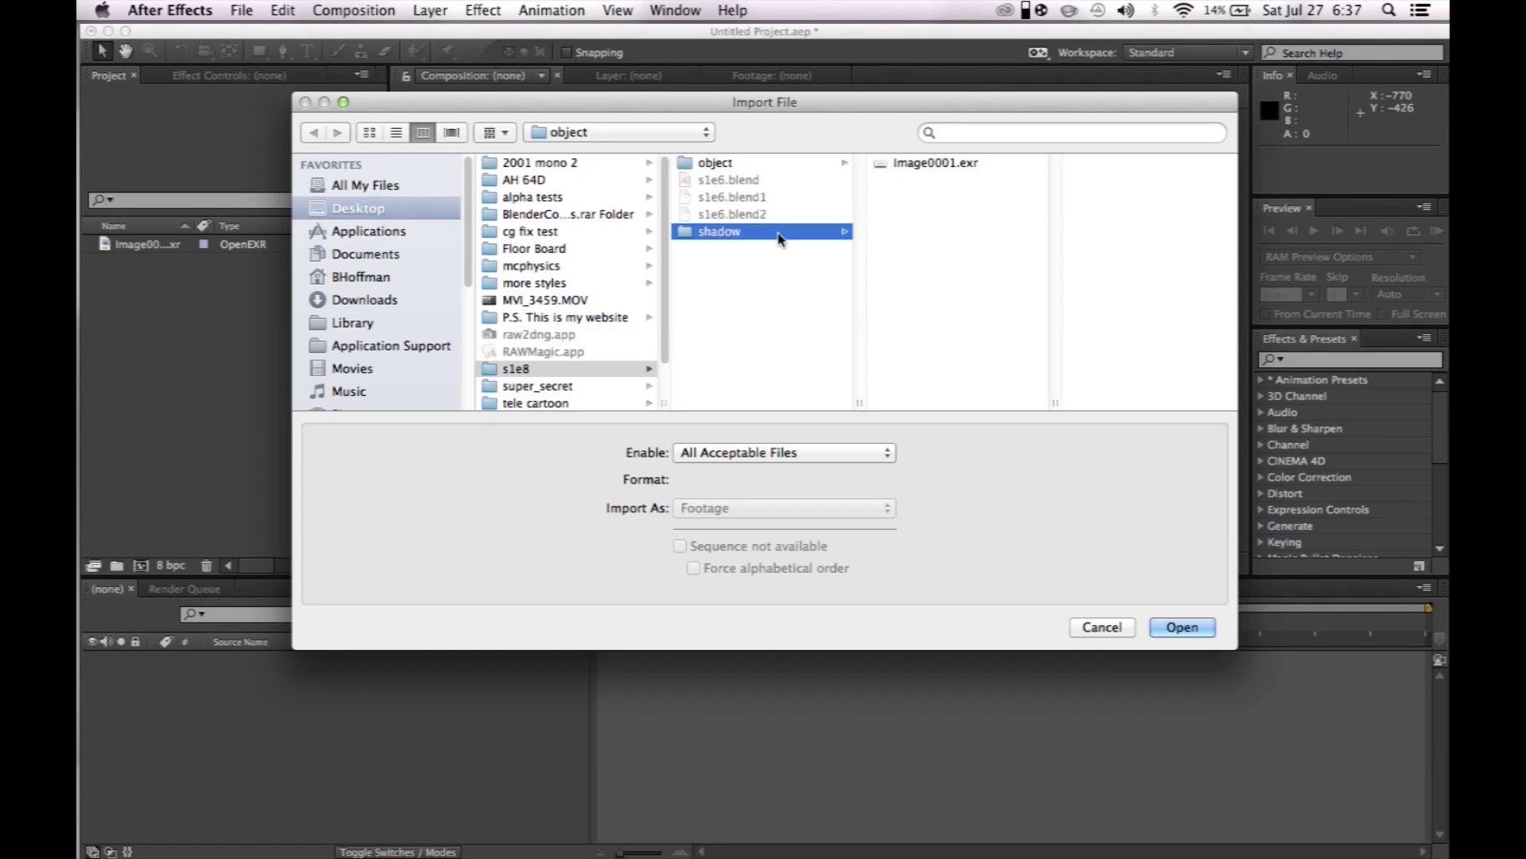
{"action": "left_click", "coordinate": [929, 163]}
{"action": "left_click", "coordinate": [1192, 626]}
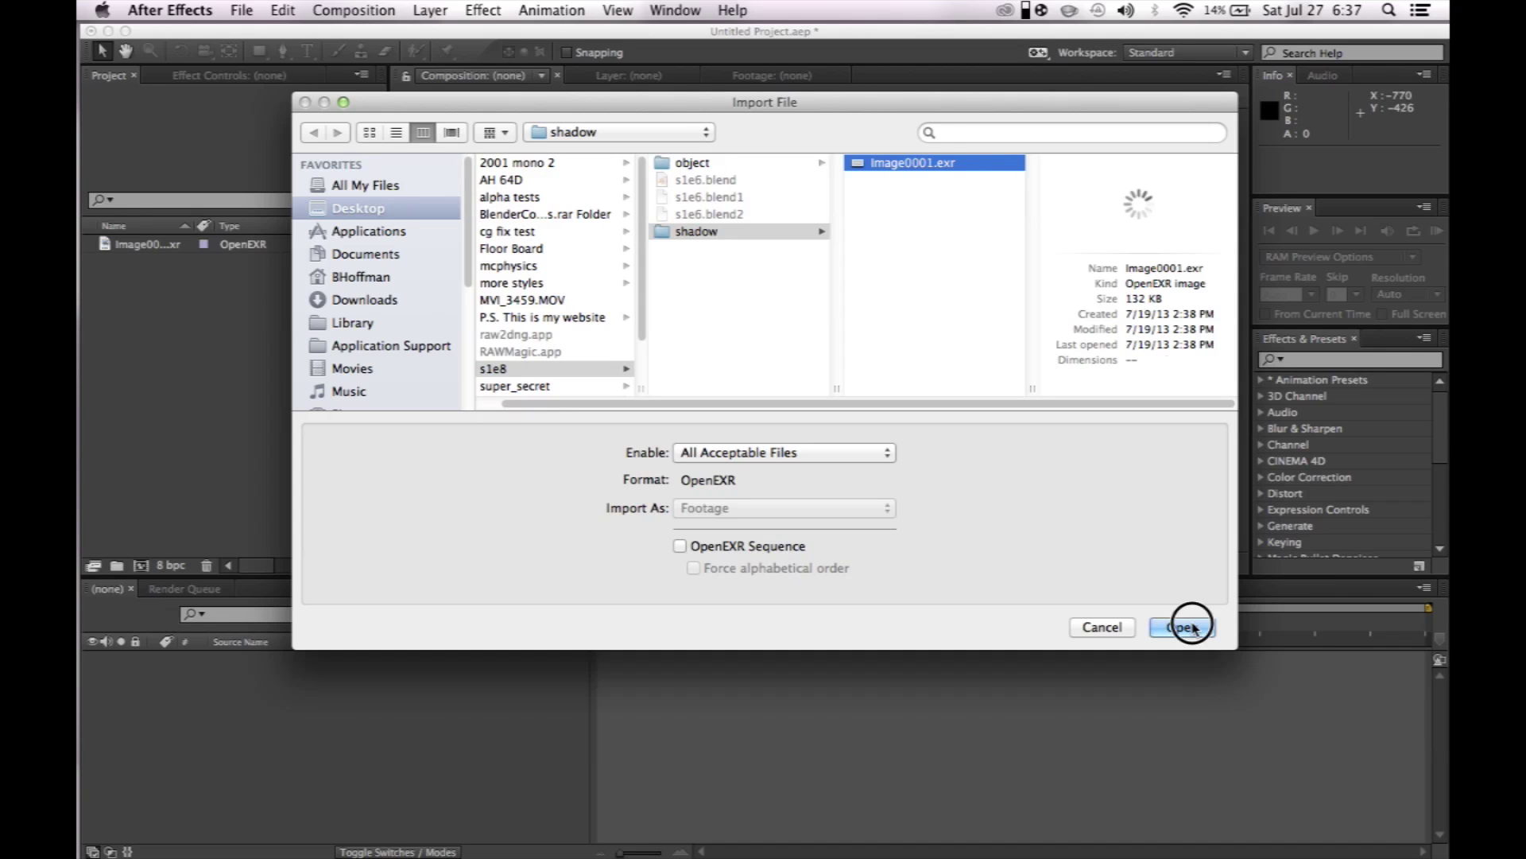
{"action": "left_click", "coordinate": [1189, 626]}
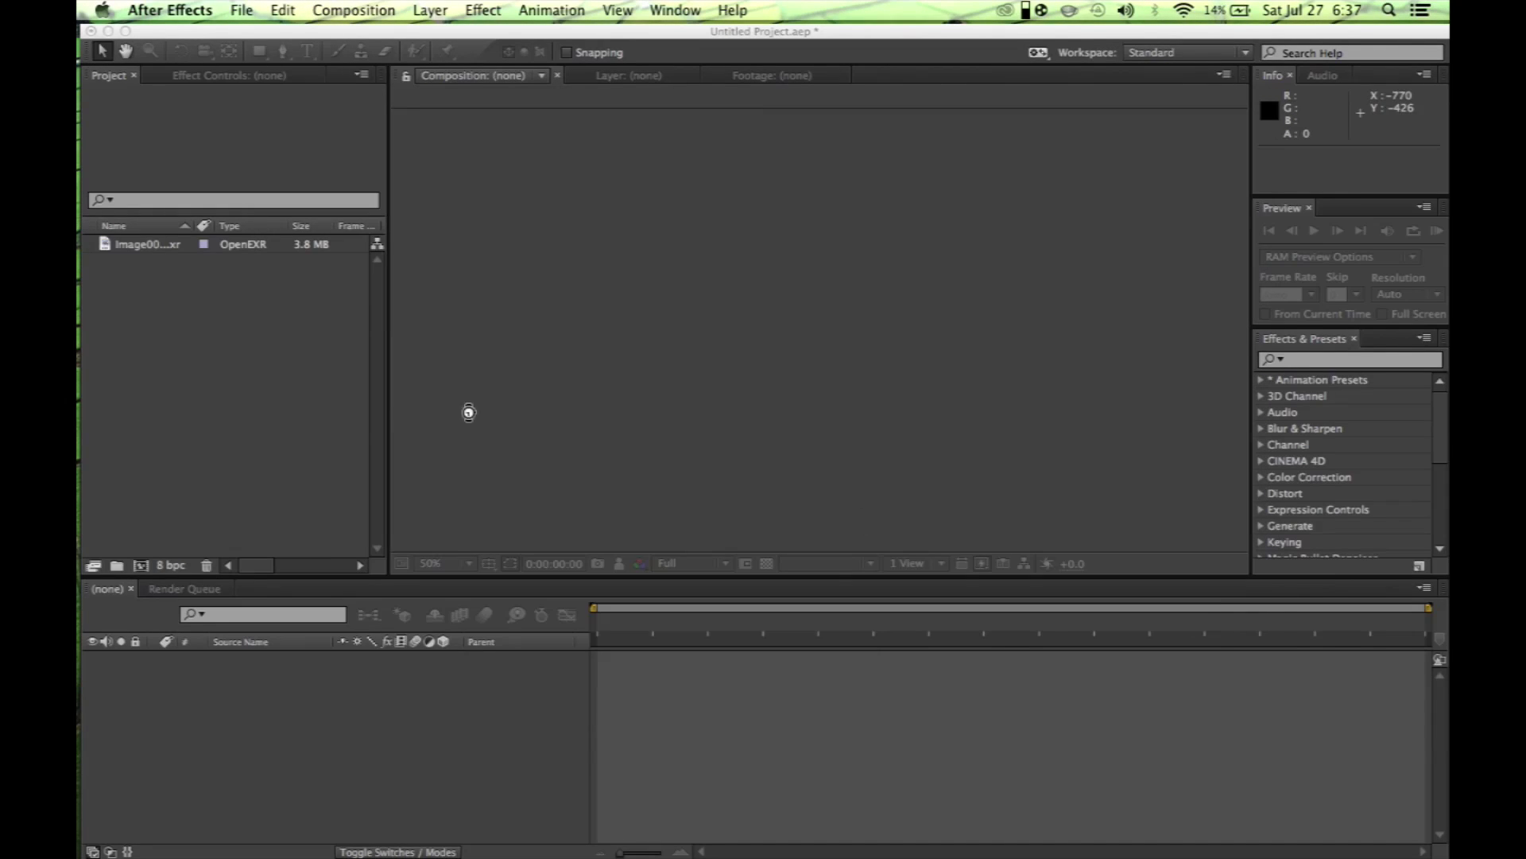
{"action": "left_click", "coordinate": [291, 397]}
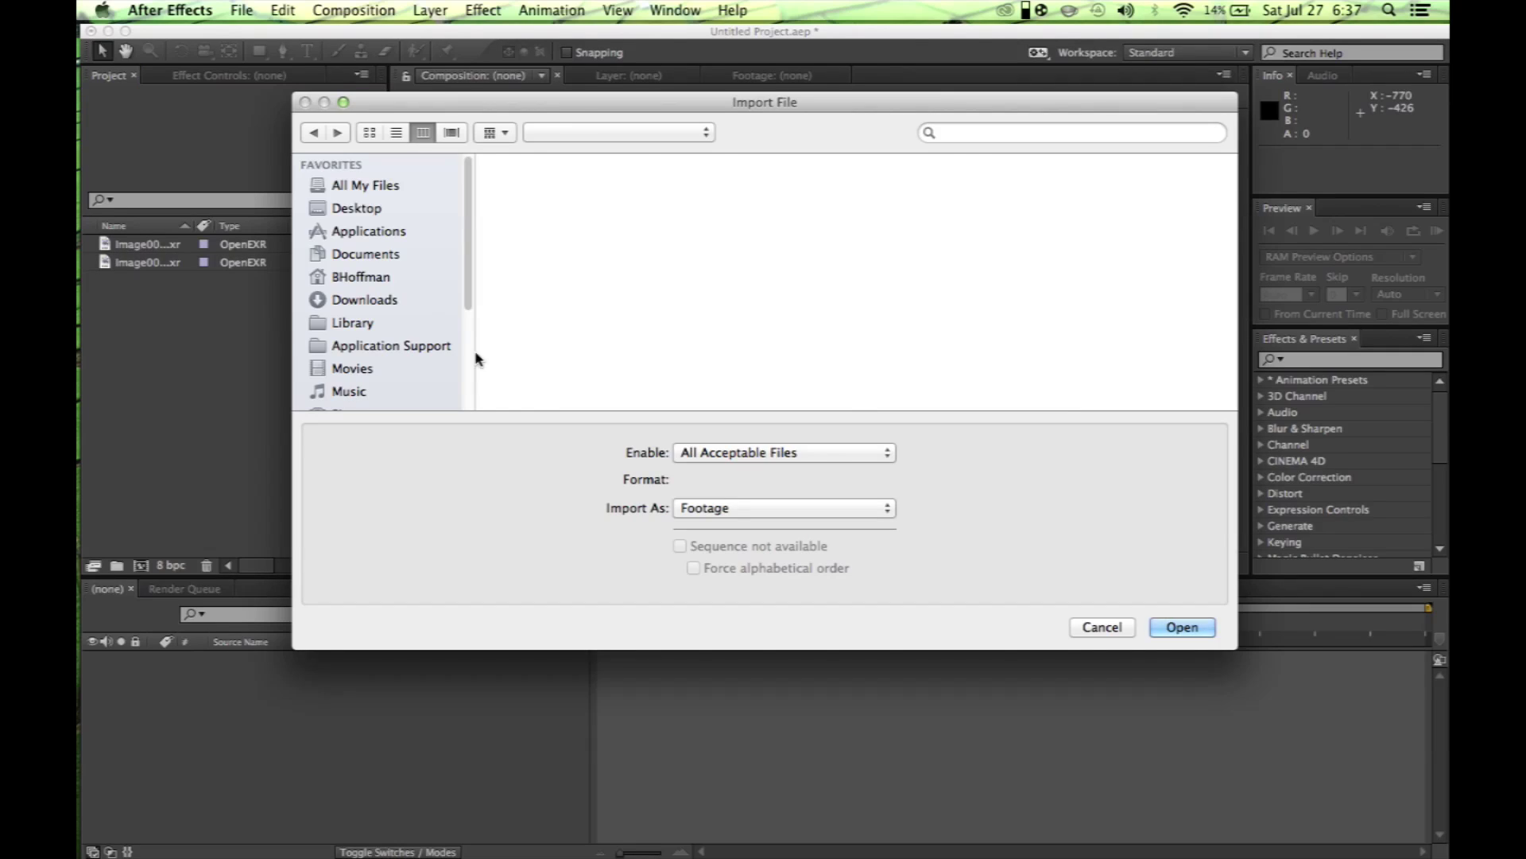
{"action": "scroll", "coordinate": [384, 323], "scroll_direction": "down", "scroll_amount": 2}
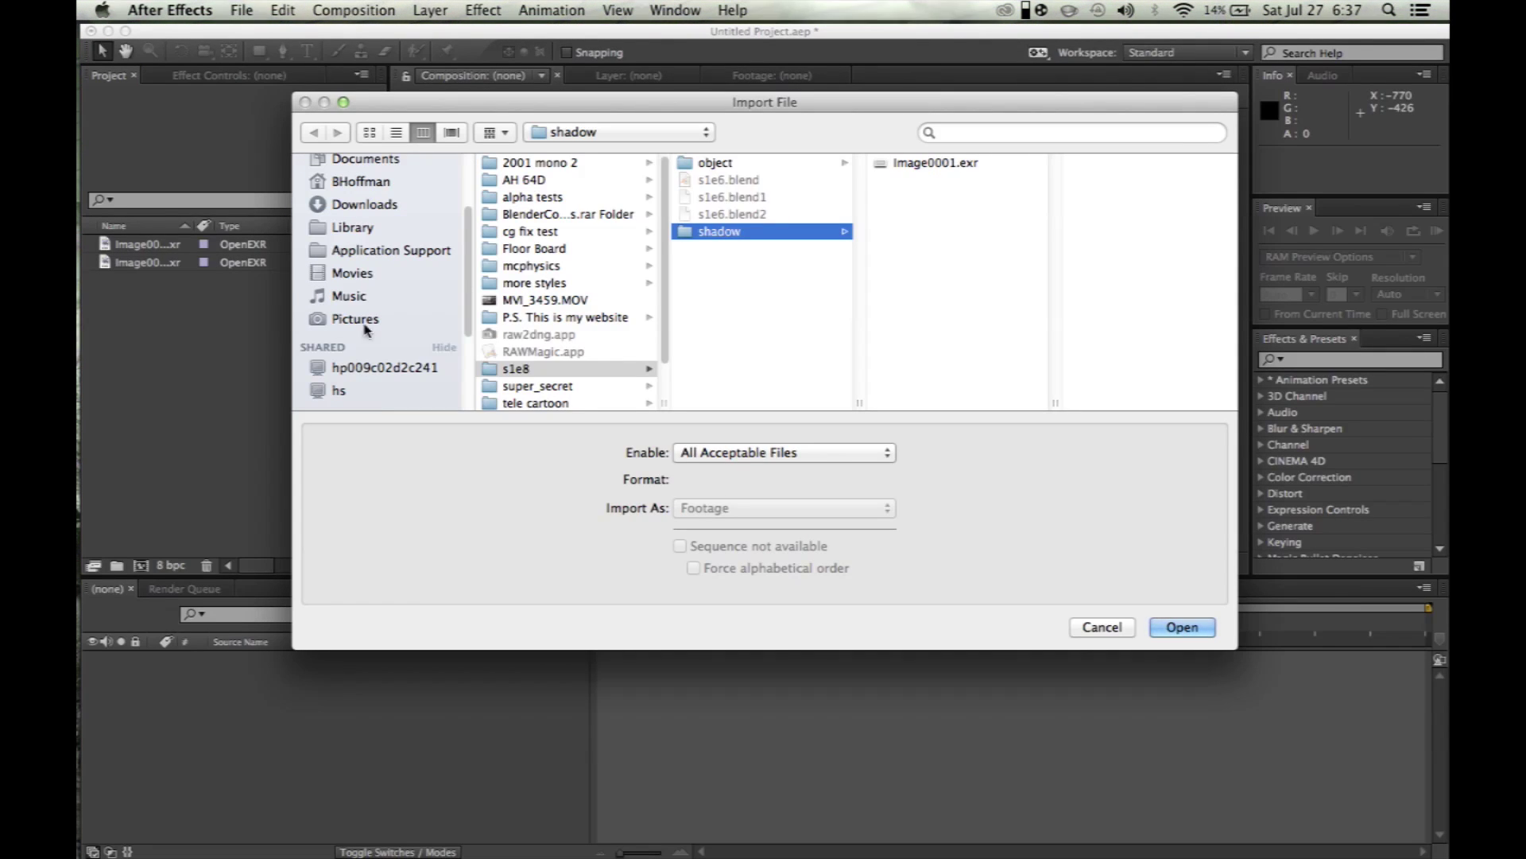
{"action": "left_click", "coordinate": [357, 320]}
{"action": "scroll", "coordinate": [592, 312], "scroll_direction": "down", "scroll_amount": 3}
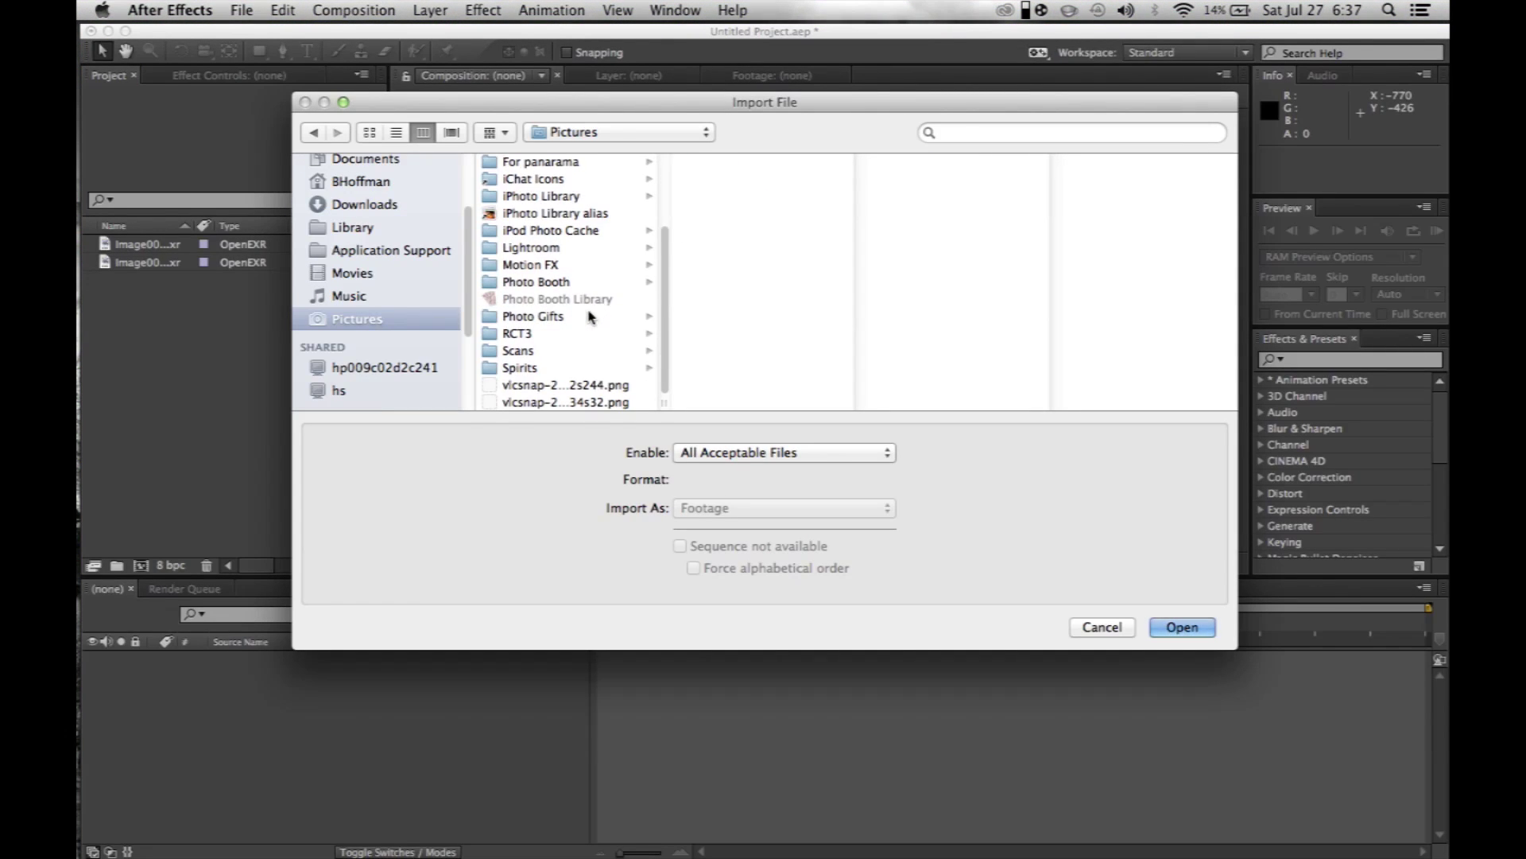
{"action": "left_click", "coordinate": [556, 385]}
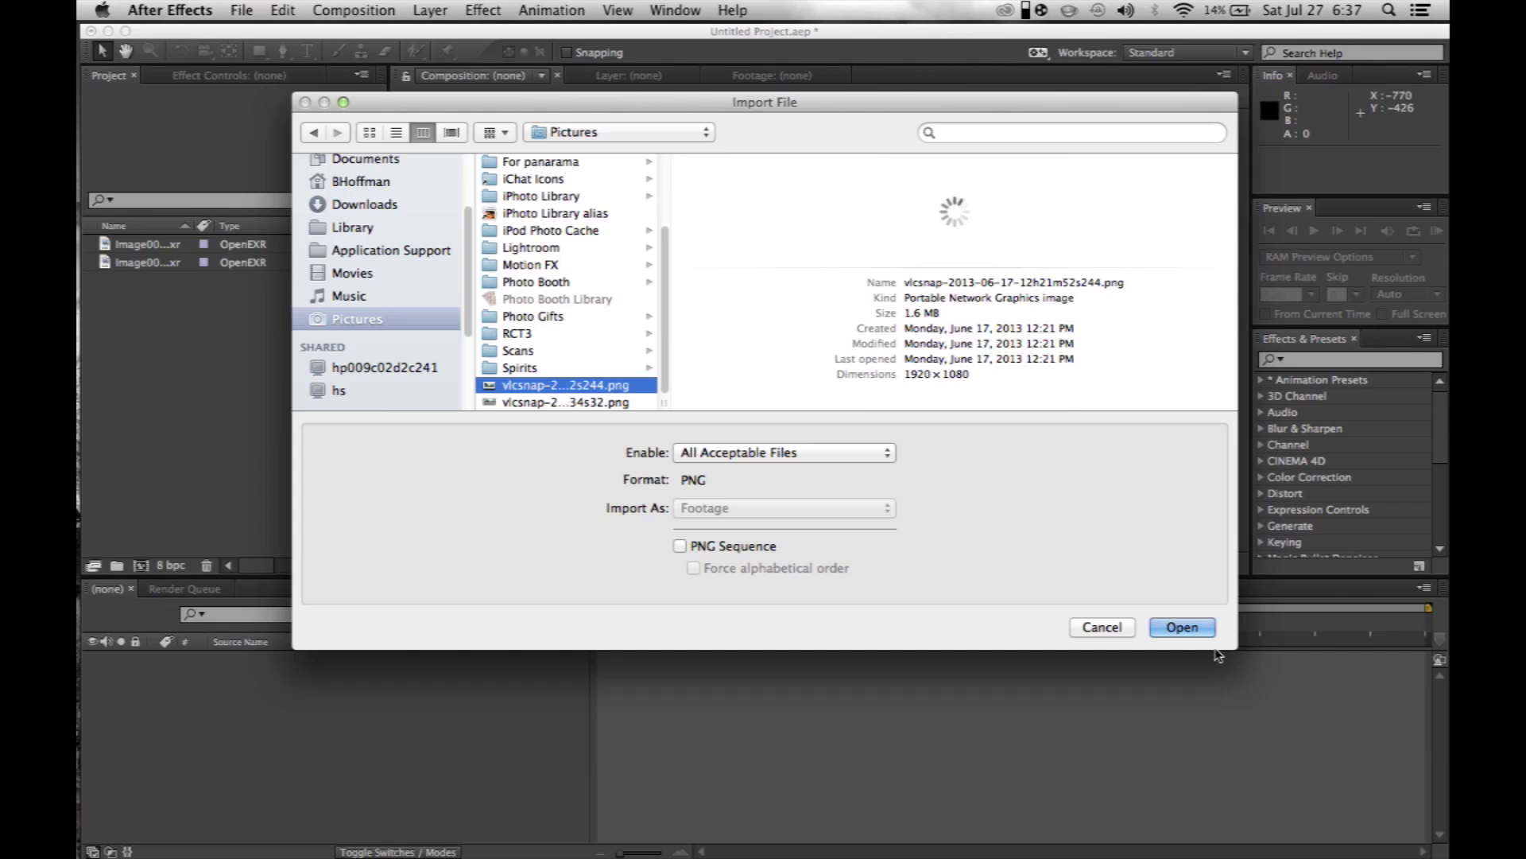
{"action": "left_click", "coordinate": [1199, 628]}
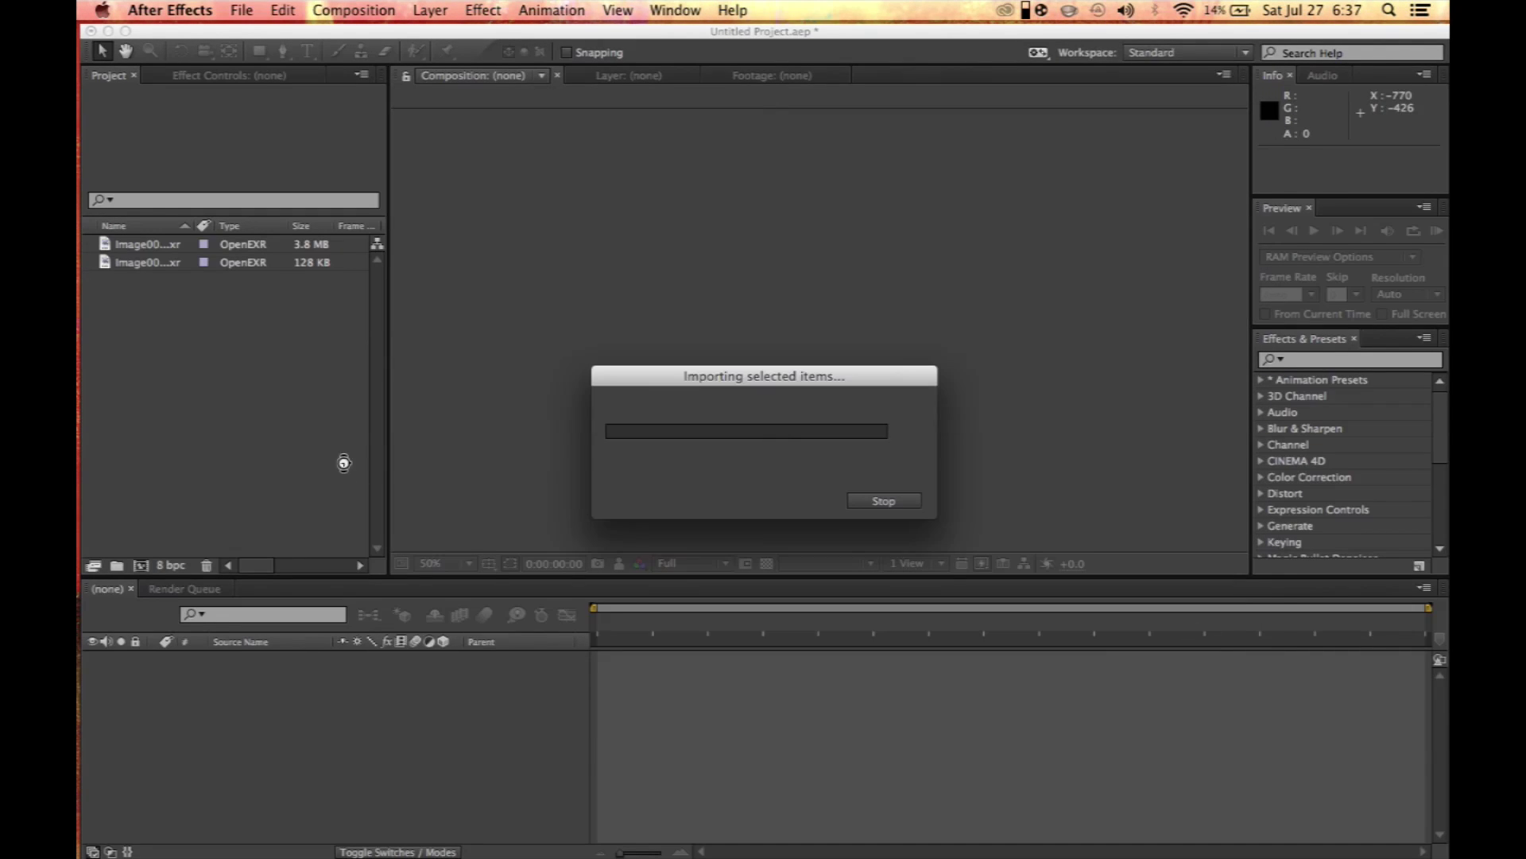
{"action": "left_click", "coordinate": [294, 351]}
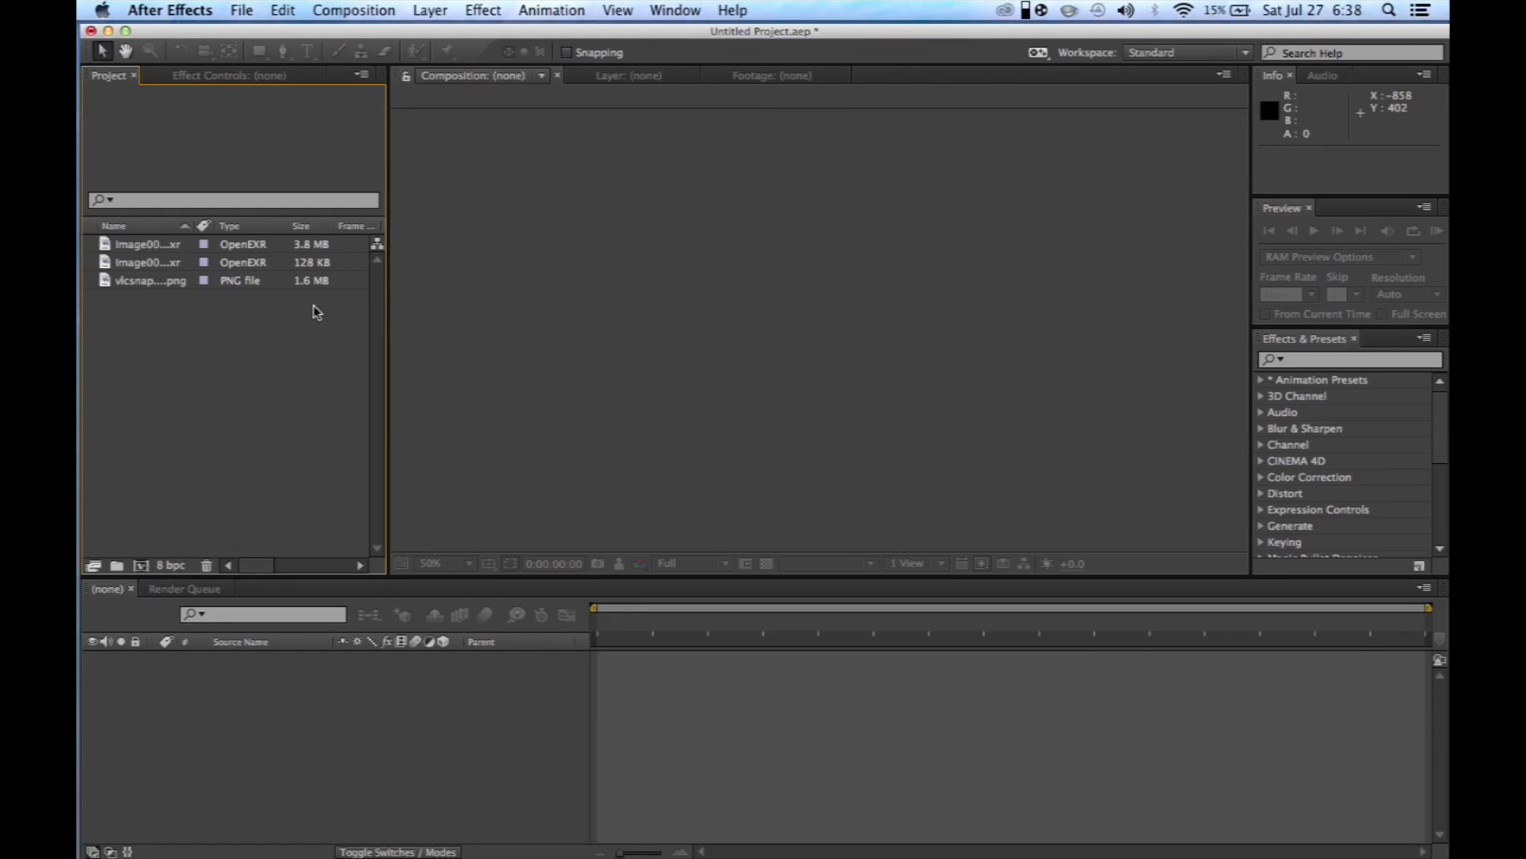
- Create a new composition from the imported vlcsnap PNG and dismiss the ray-traced renderer alert
{"action": "left_click", "coordinate": [339, 287]}
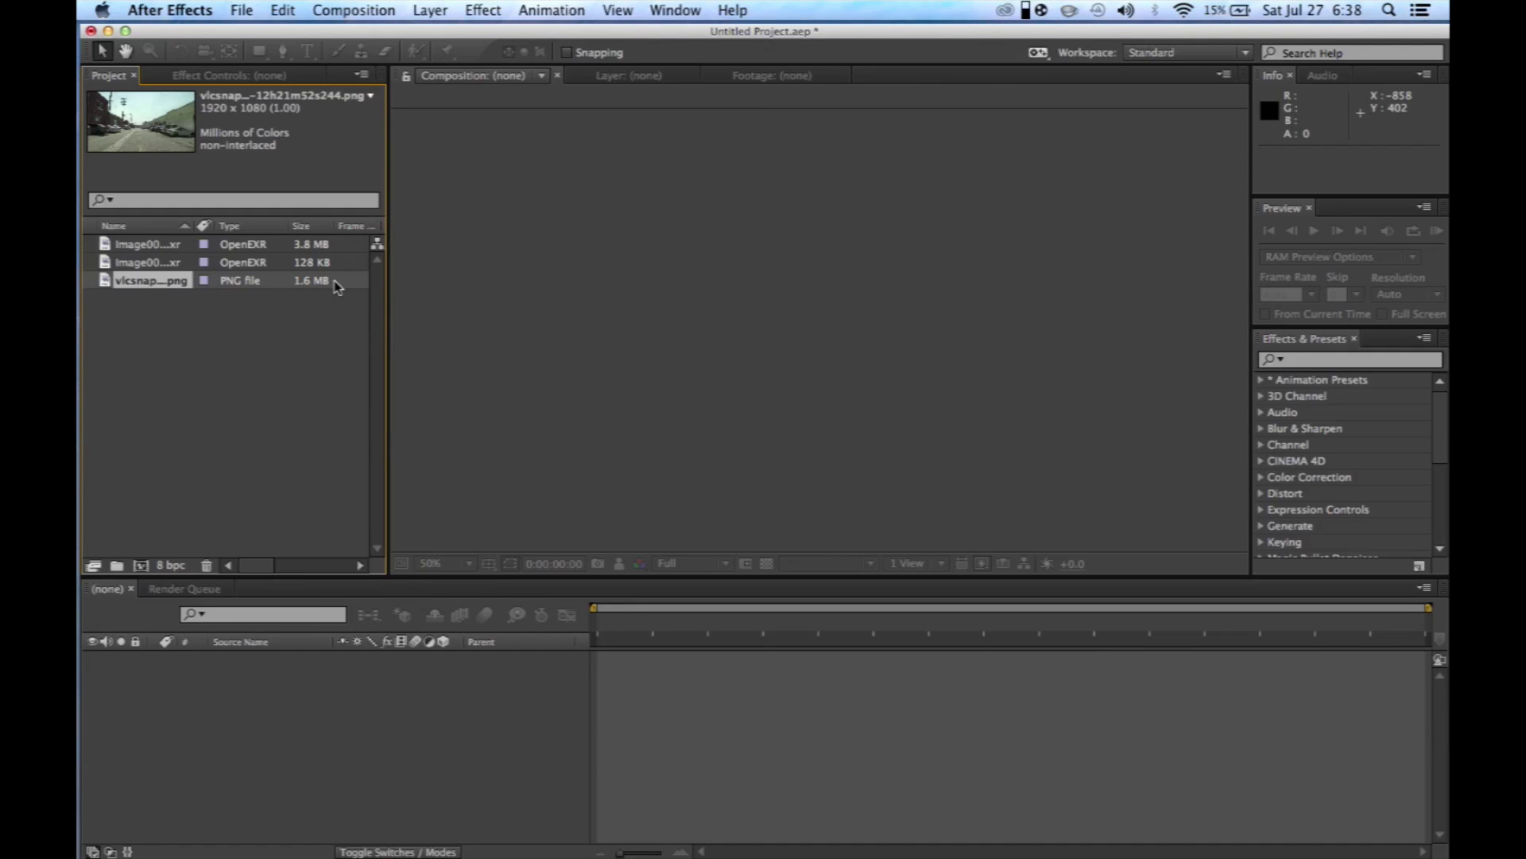
{"action": "left_click_drag", "start_coordinate": [343, 284], "coordinate": [138, 572]}
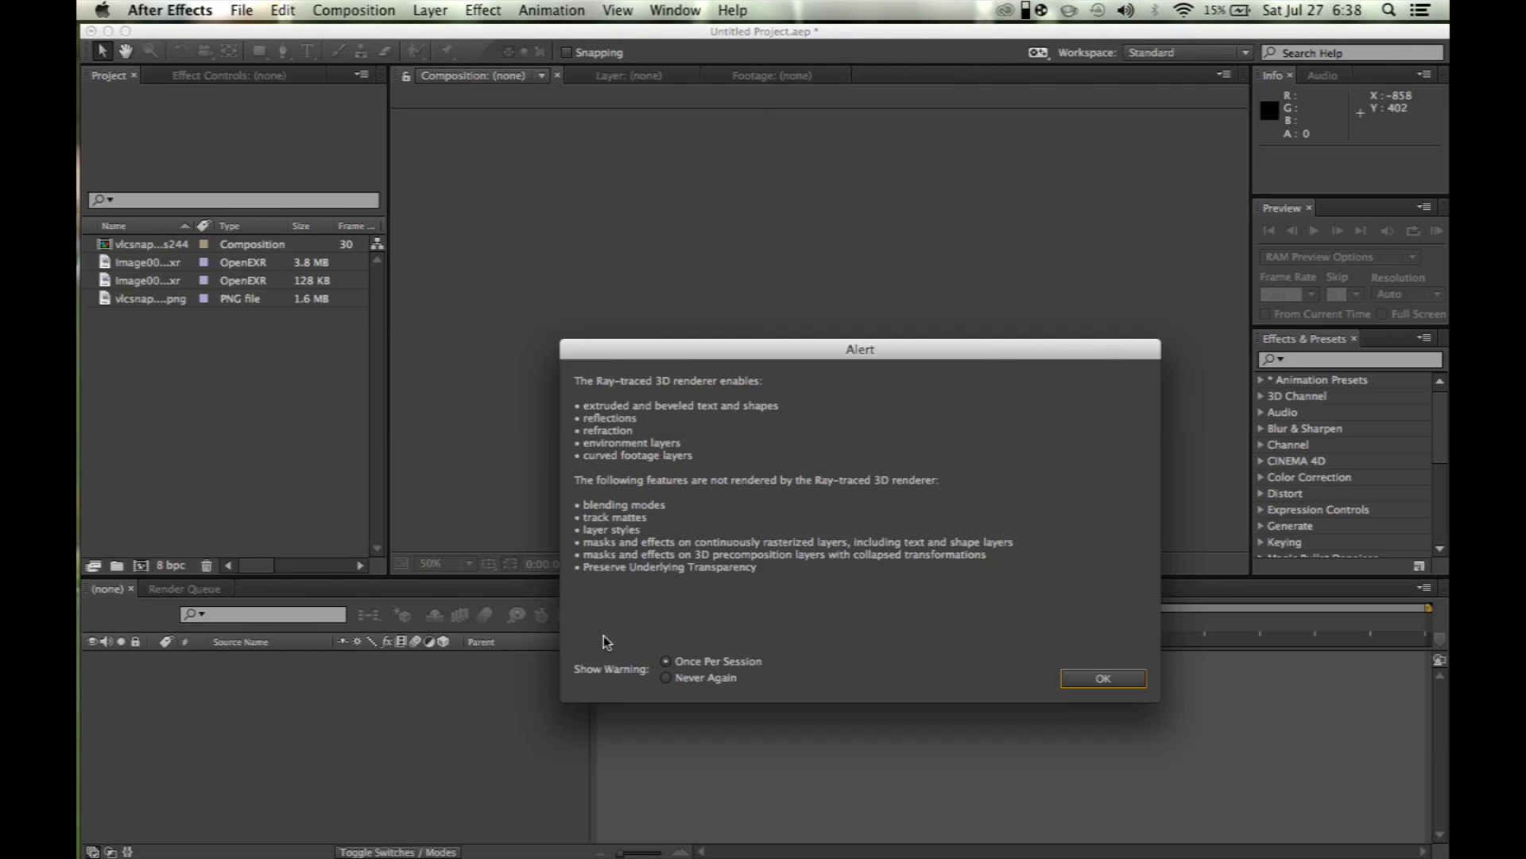
{"action": "left_click", "coordinate": [1098, 676]}
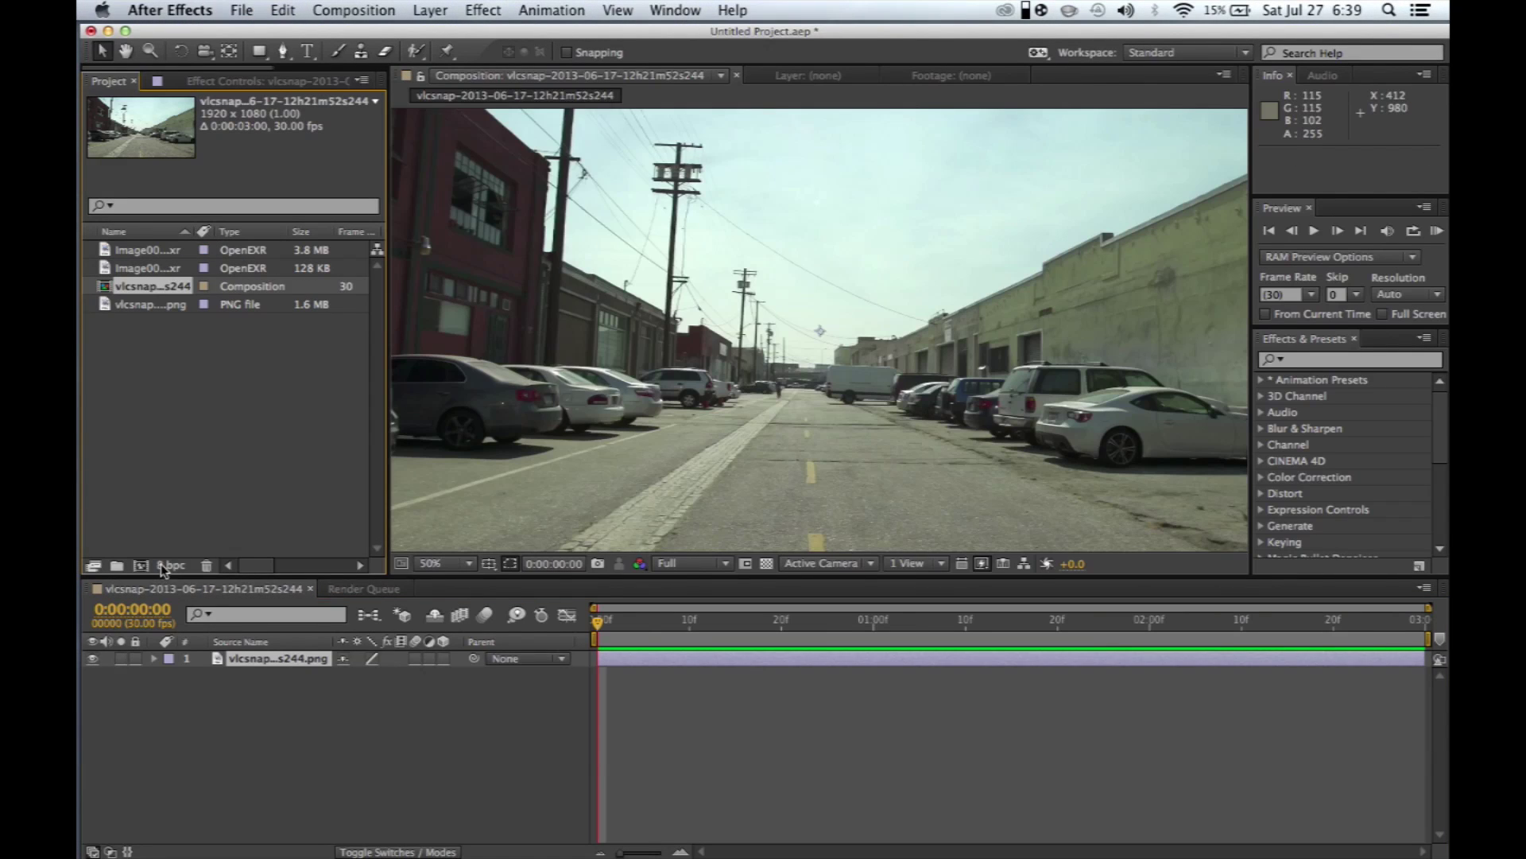
- Set the project to 32 bits per channel (float) with the sRGB IEC61966-2.1 working space, and linearize the working space
{"action": "left_click", "coordinate": [162, 564]}
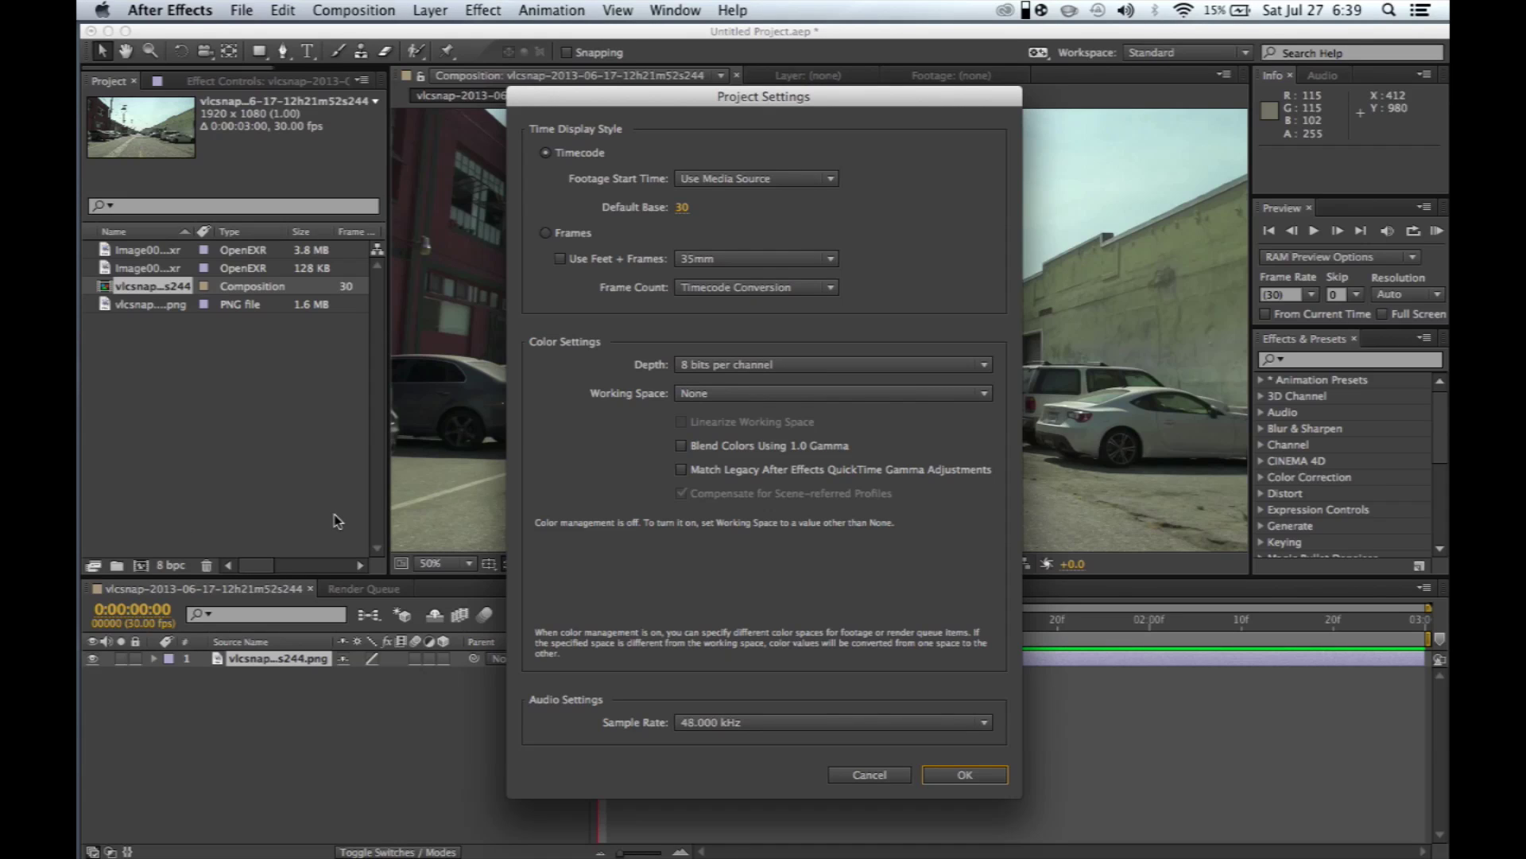
{"action": "left_click", "coordinate": [759, 374]}
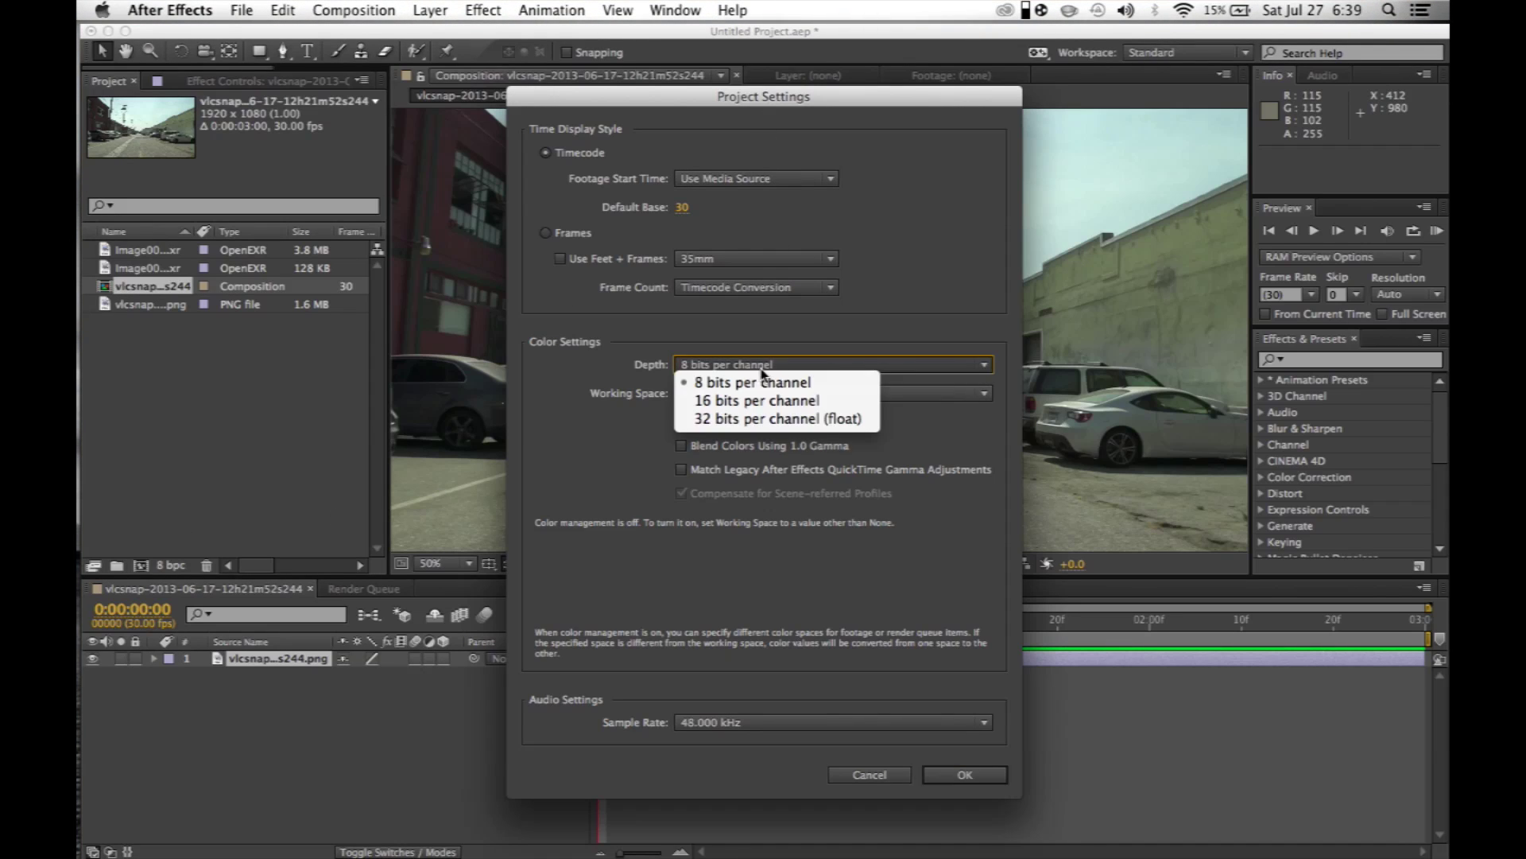
{"action": "left_click", "coordinate": [791, 421]}
{"action": "left_click", "coordinate": [795, 393]}
{"action": "left_click", "coordinate": [724, 393]}
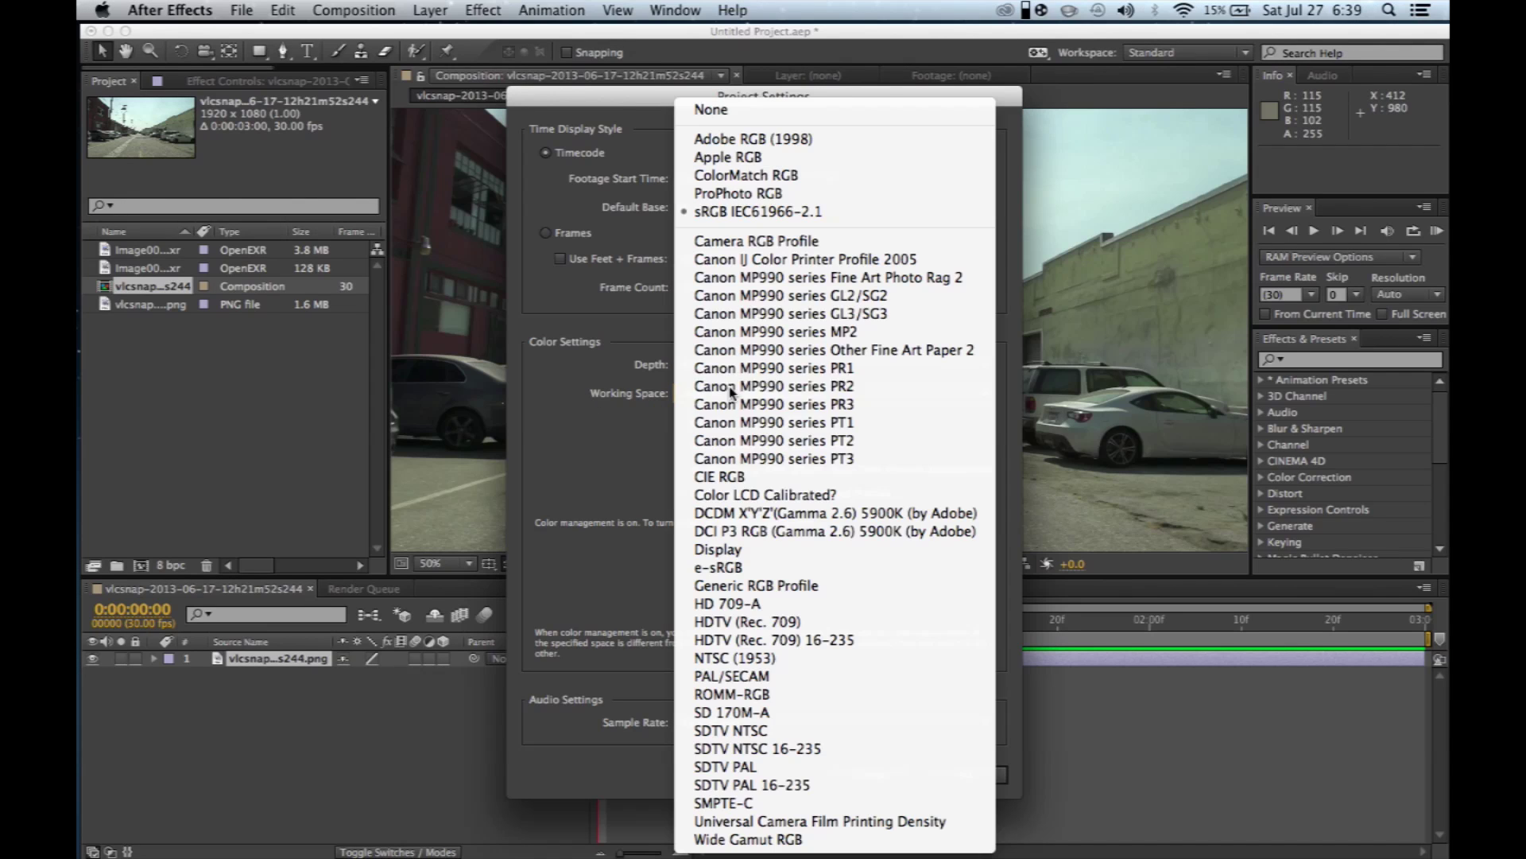
{"action": "left_click", "coordinate": [739, 213]}
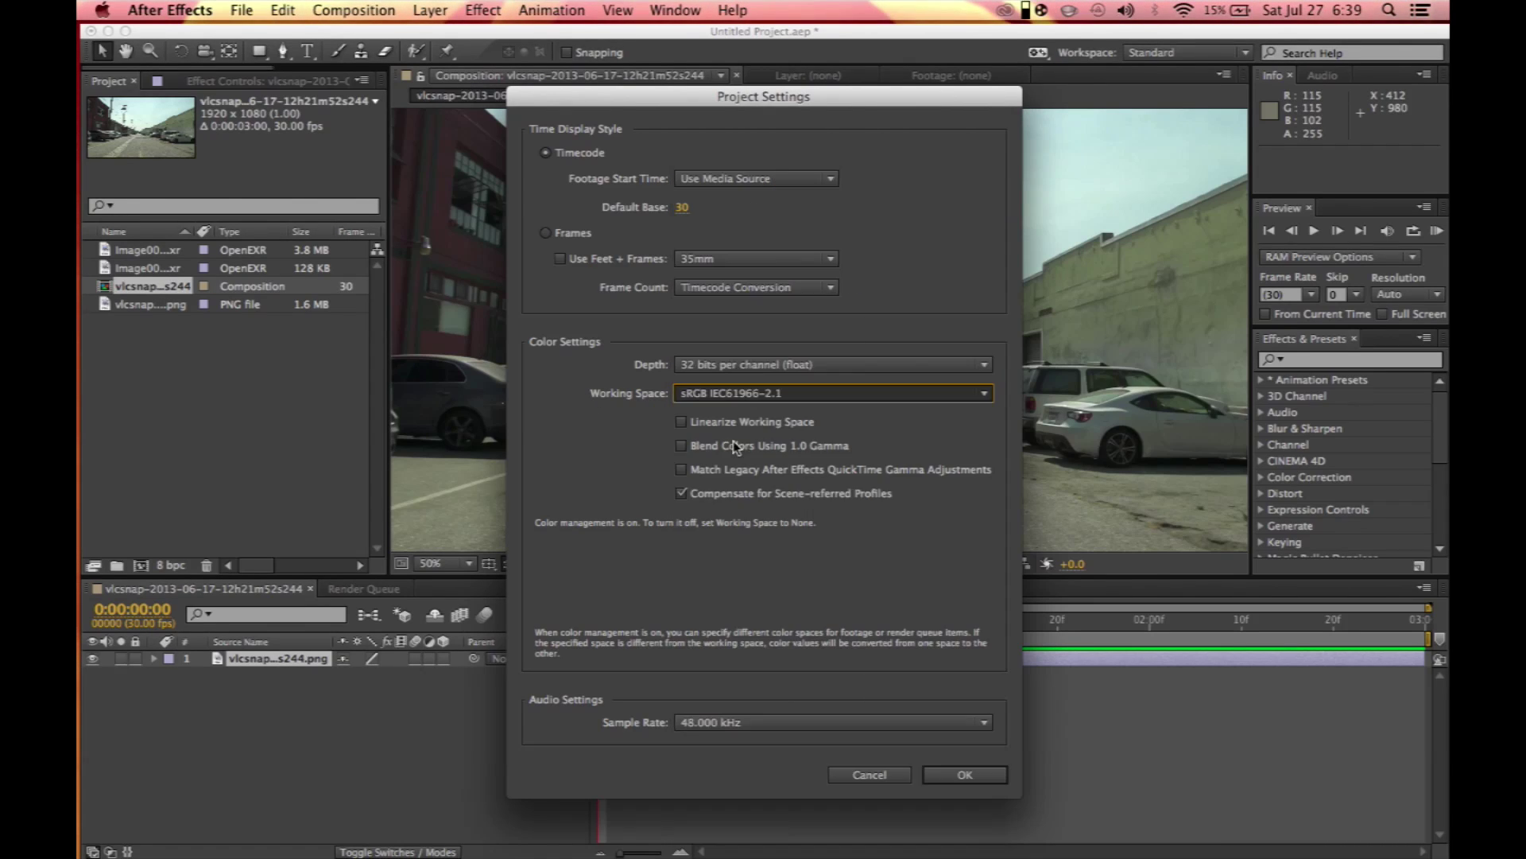
{"action": "left_click", "coordinate": [725, 424]}
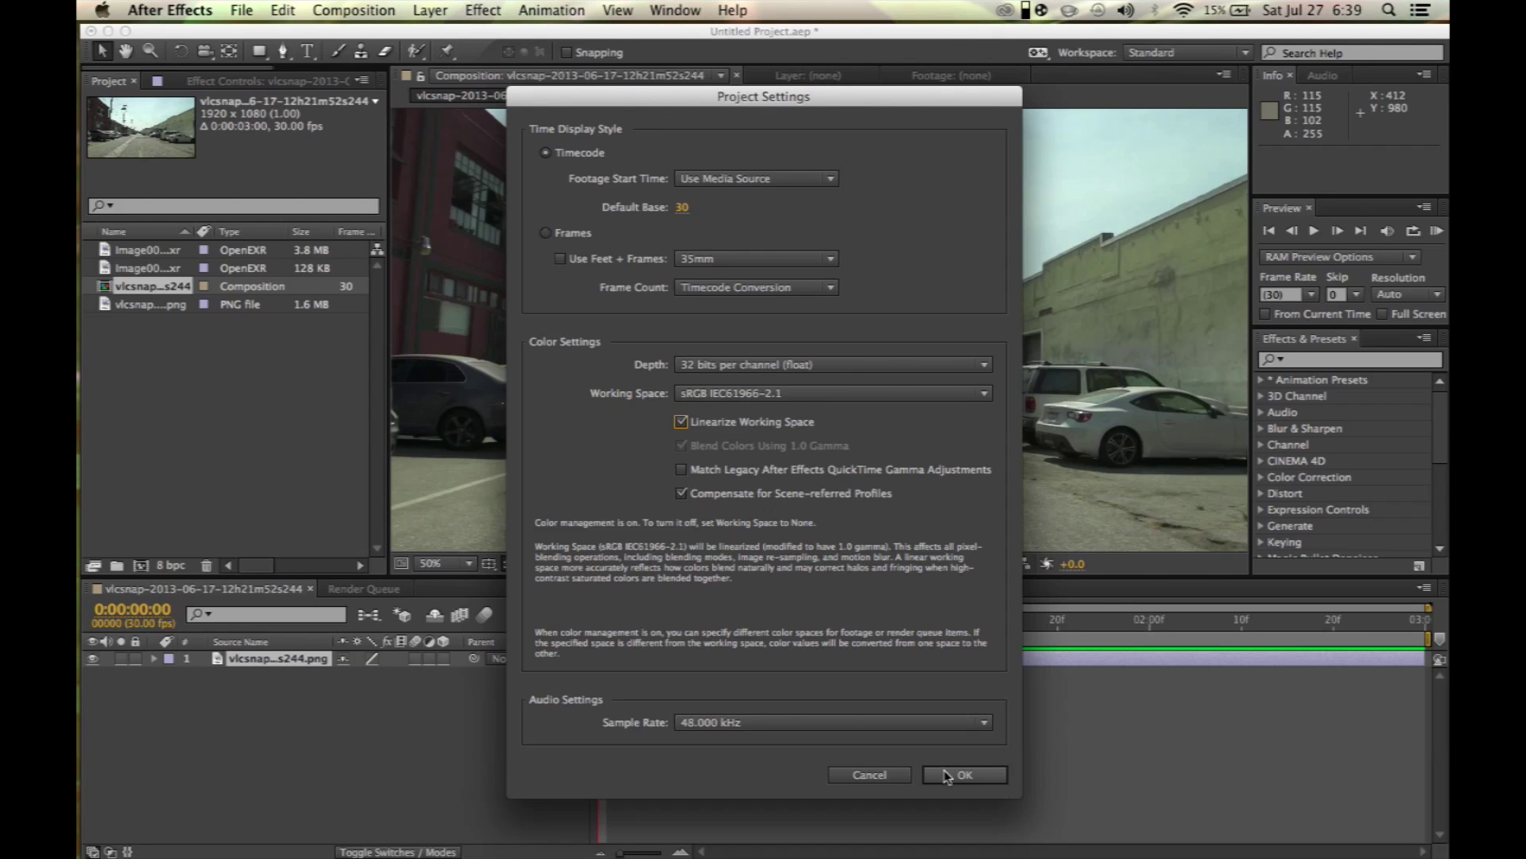
{"action": "left_click", "coordinate": [974, 779]}
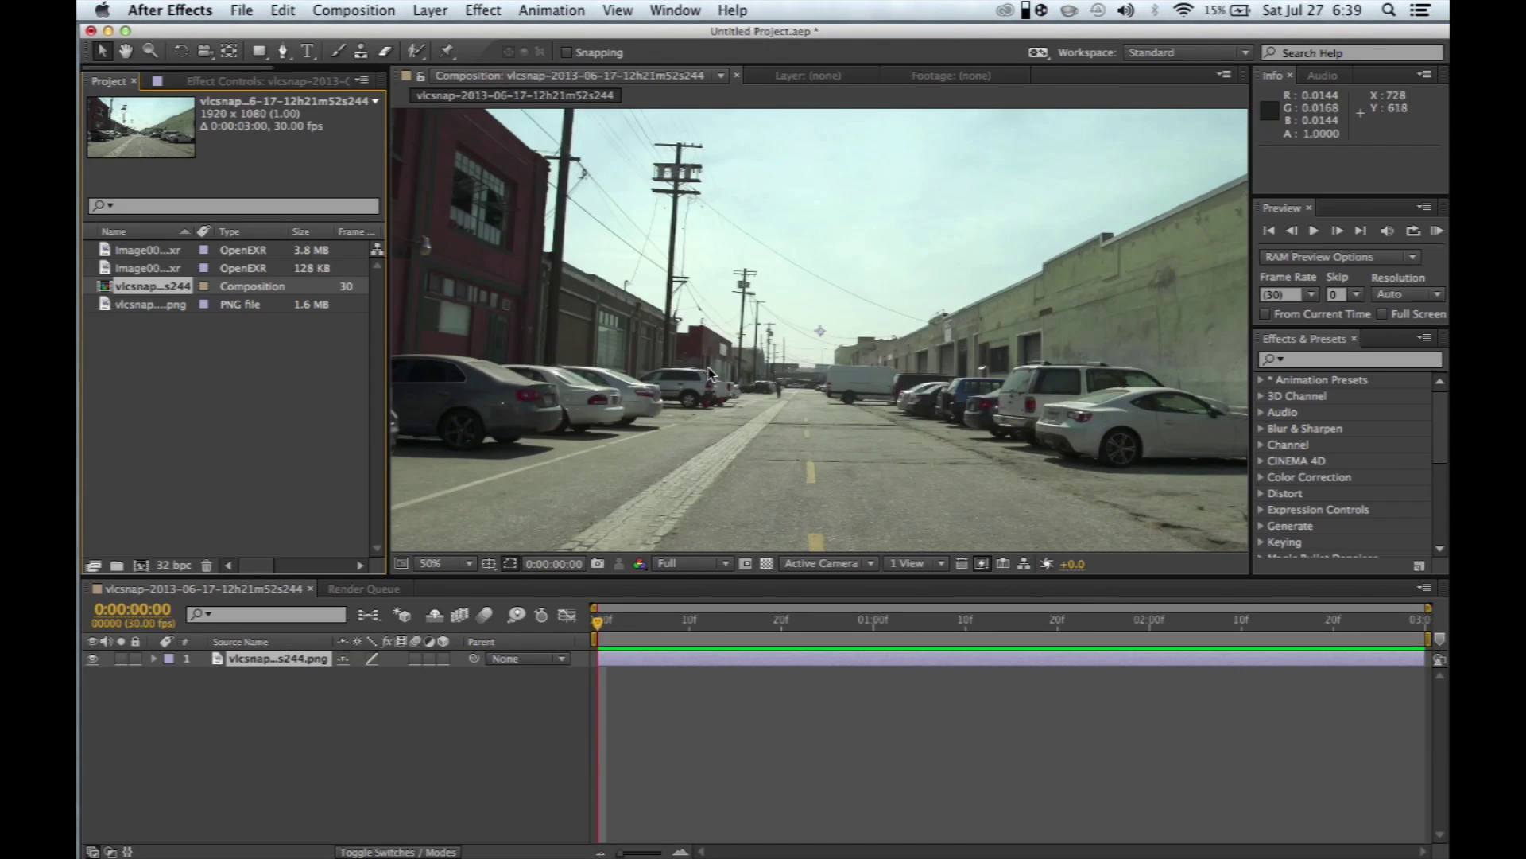
- Add the object EXR above the street image in the composition and place the shadow EXR between them
{"action": "key", "text": "Up"}
{"action": "key", "text": "Up"}
{"action": "left_click_drag", "start_coordinate": [240, 256], "coordinate": [589, 638]}
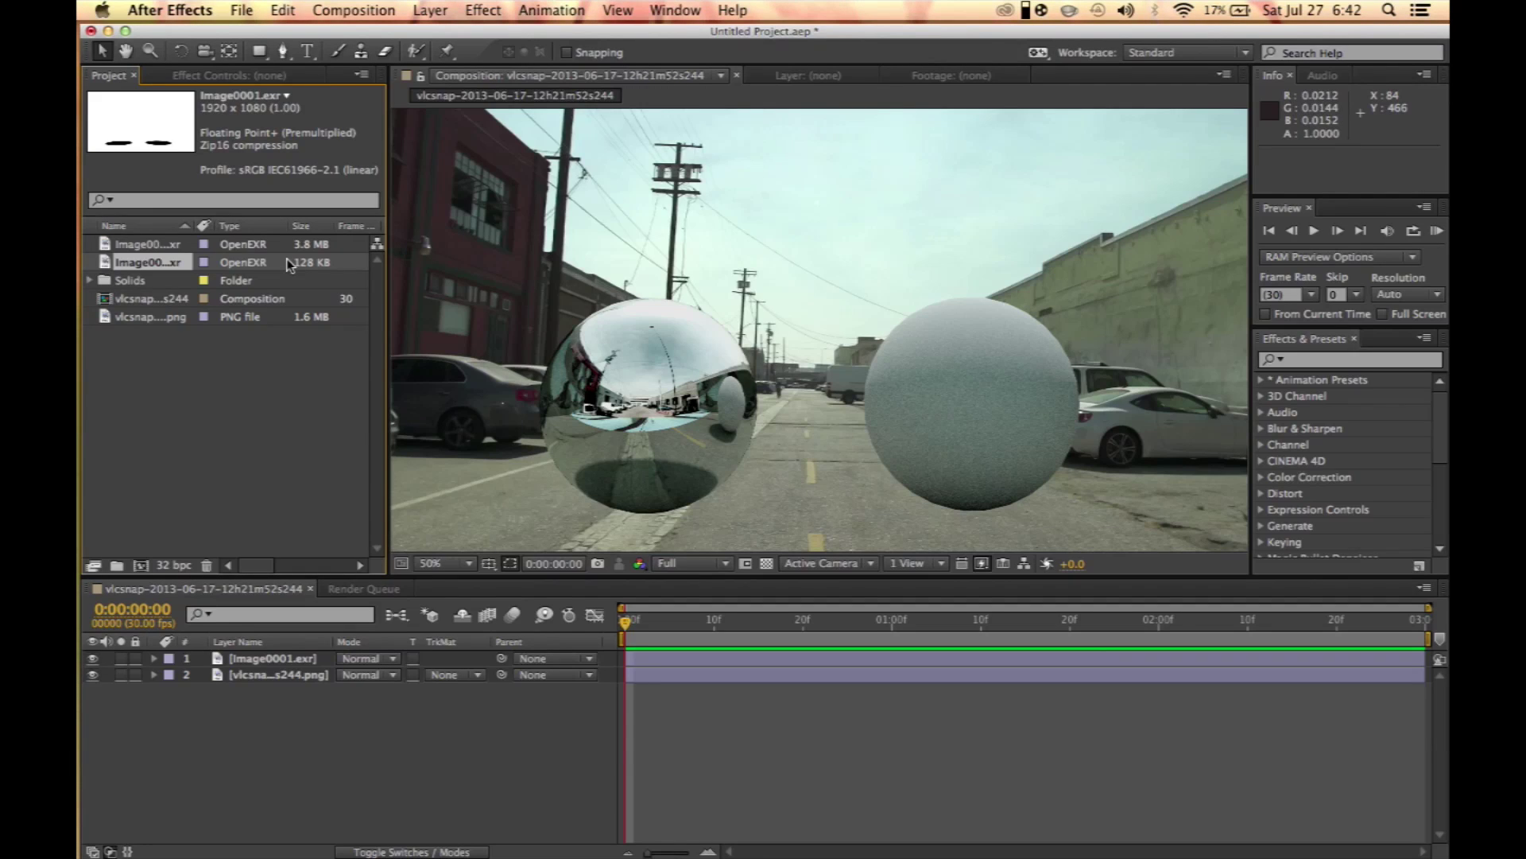
{"action": "left_click_drag", "start_coordinate": [283, 268], "coordinate": [500, 666]}
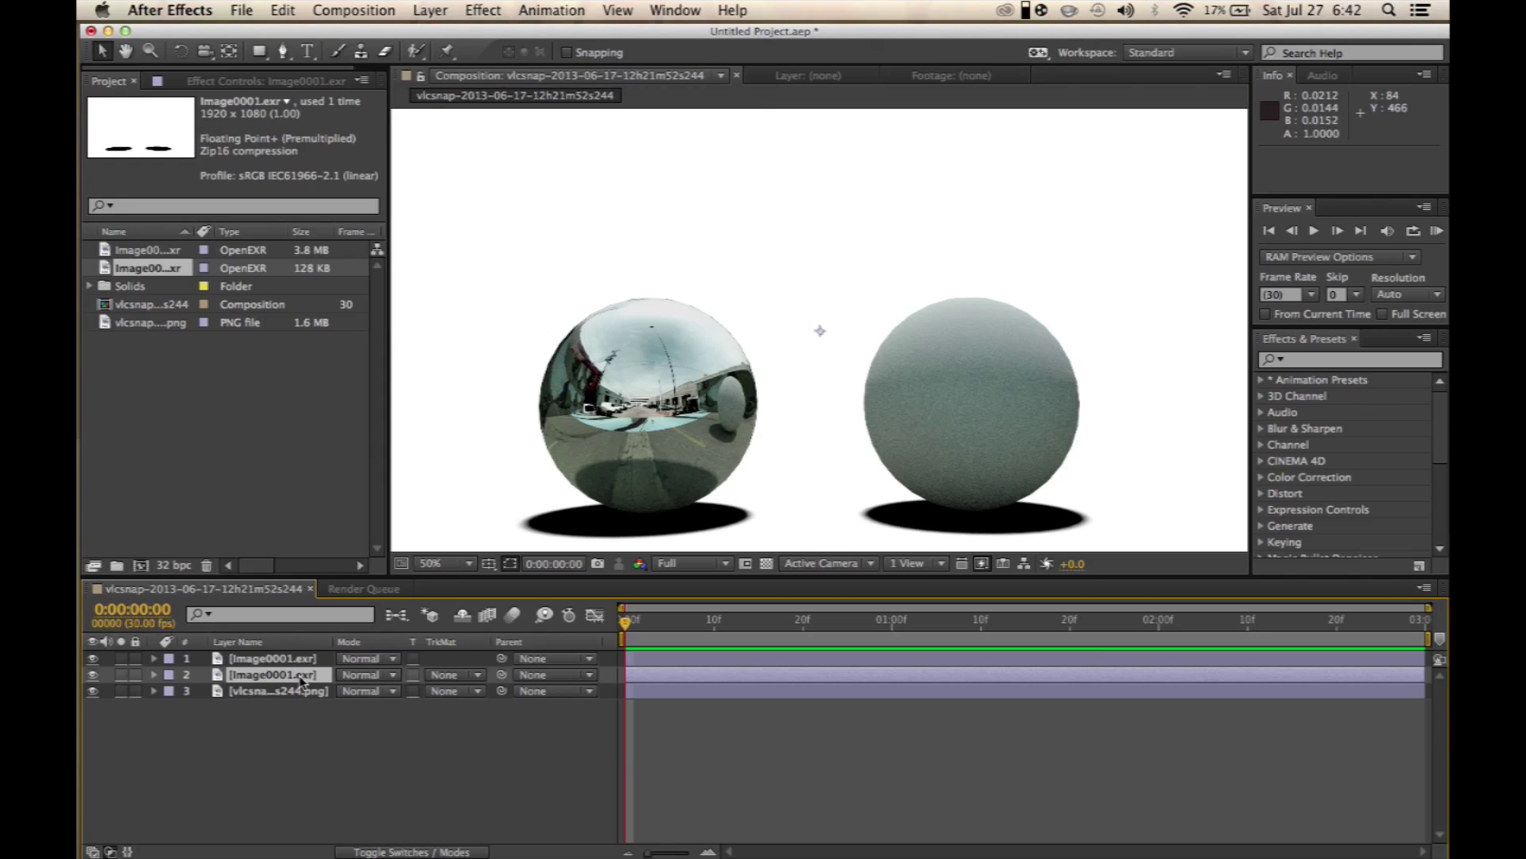
- Rename the shadow pass layer to "shadow" and the object pass layer to "object"
{"action": "key", "text": "Return"}
{"action": "type", "text": "sh"}
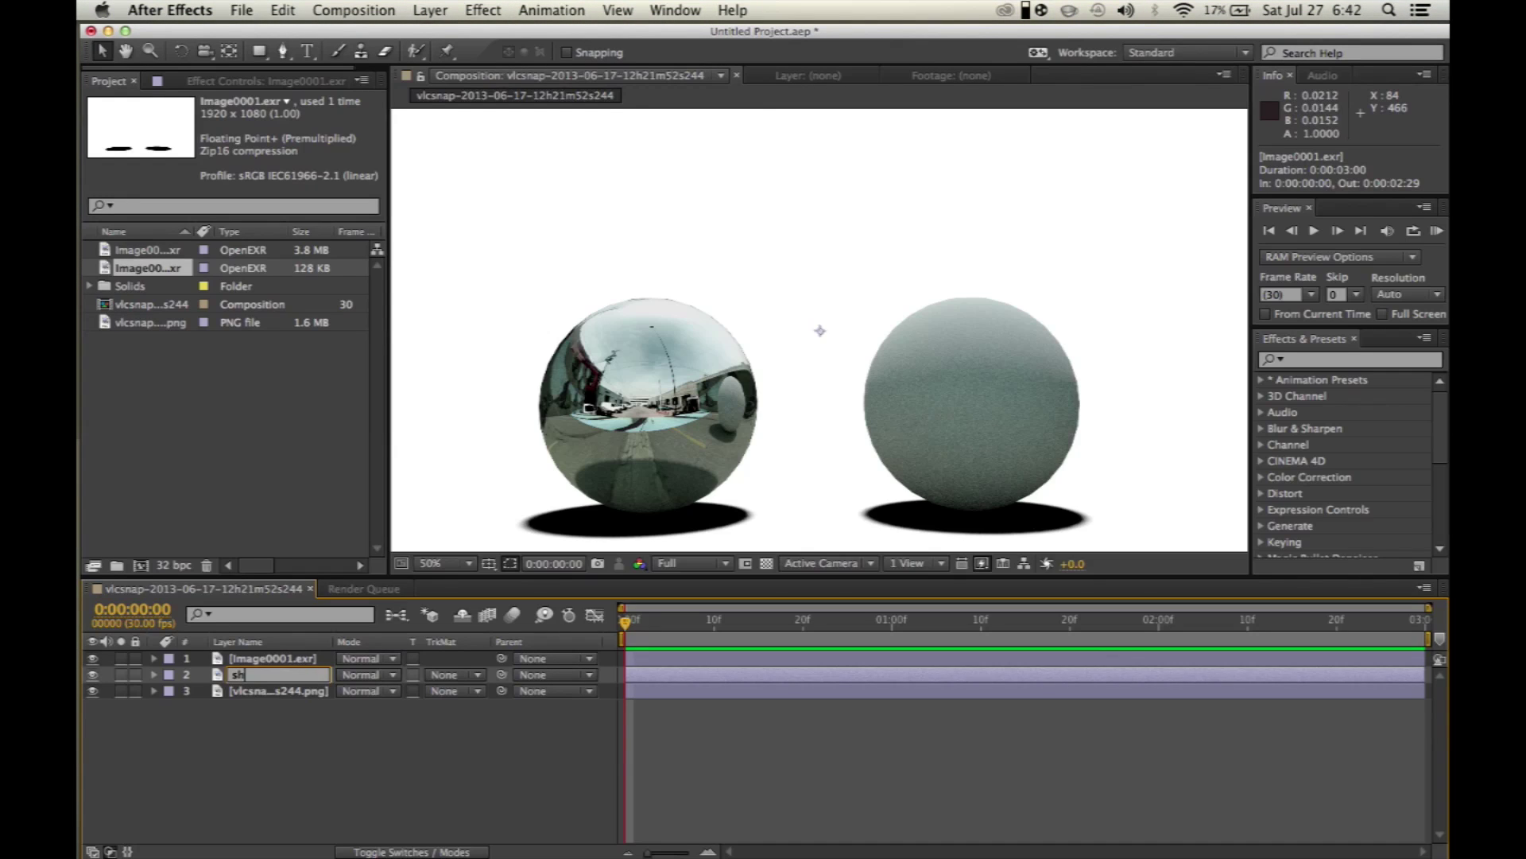
{"action": "type", "text": "adow"}
{"action": "key", "text": "Return"}
{"action": "key", "text": "super+Up"}
{"action": "key", "text": "Return"}
{"action": "type", "text": "o"}
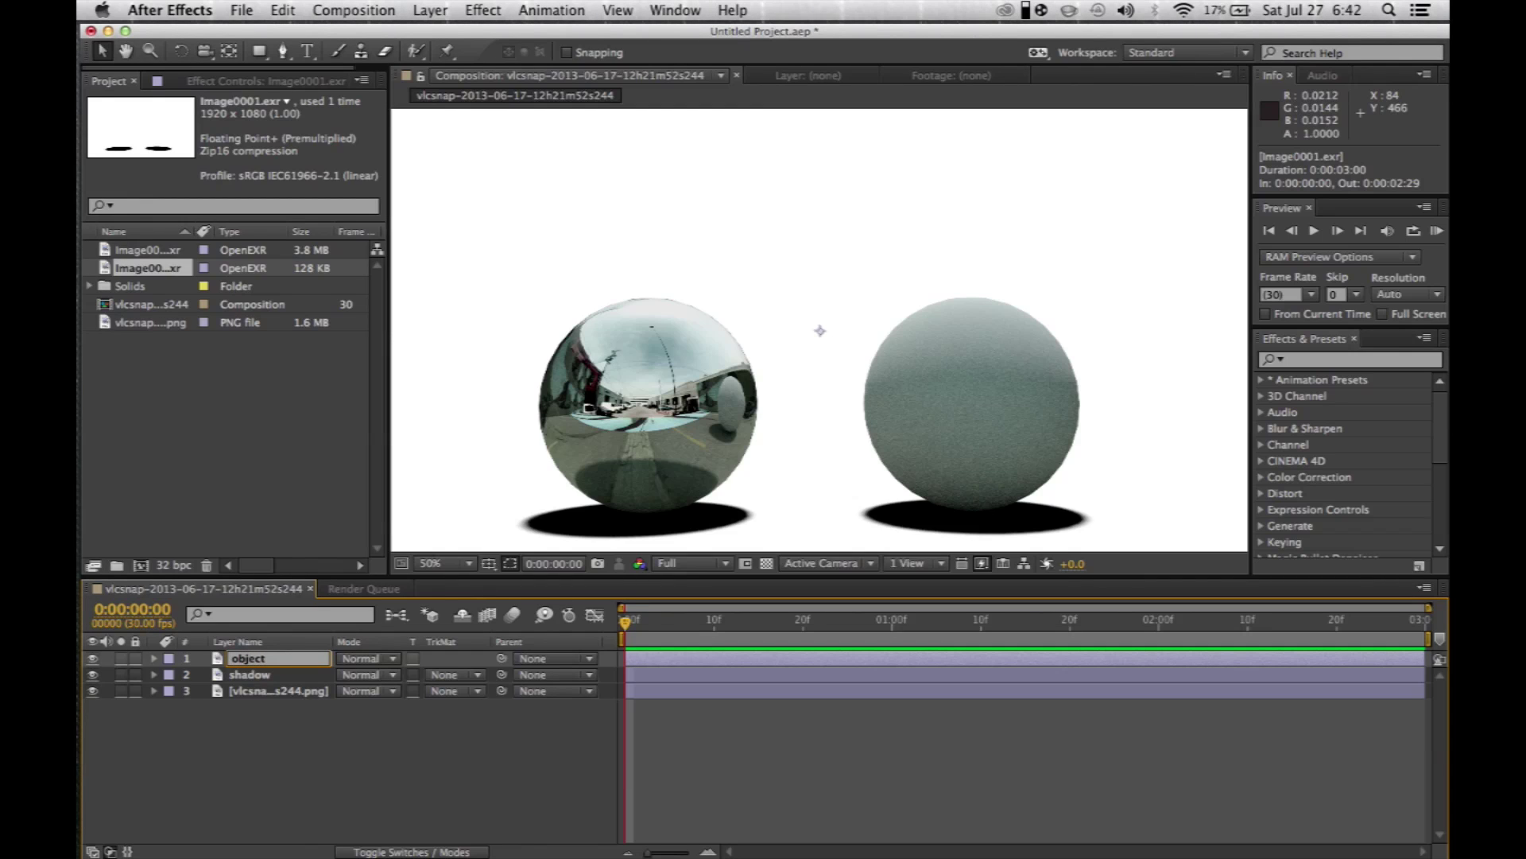
{"action": "type", "text": "bject"}
{"action": "key", "text": "Return"}
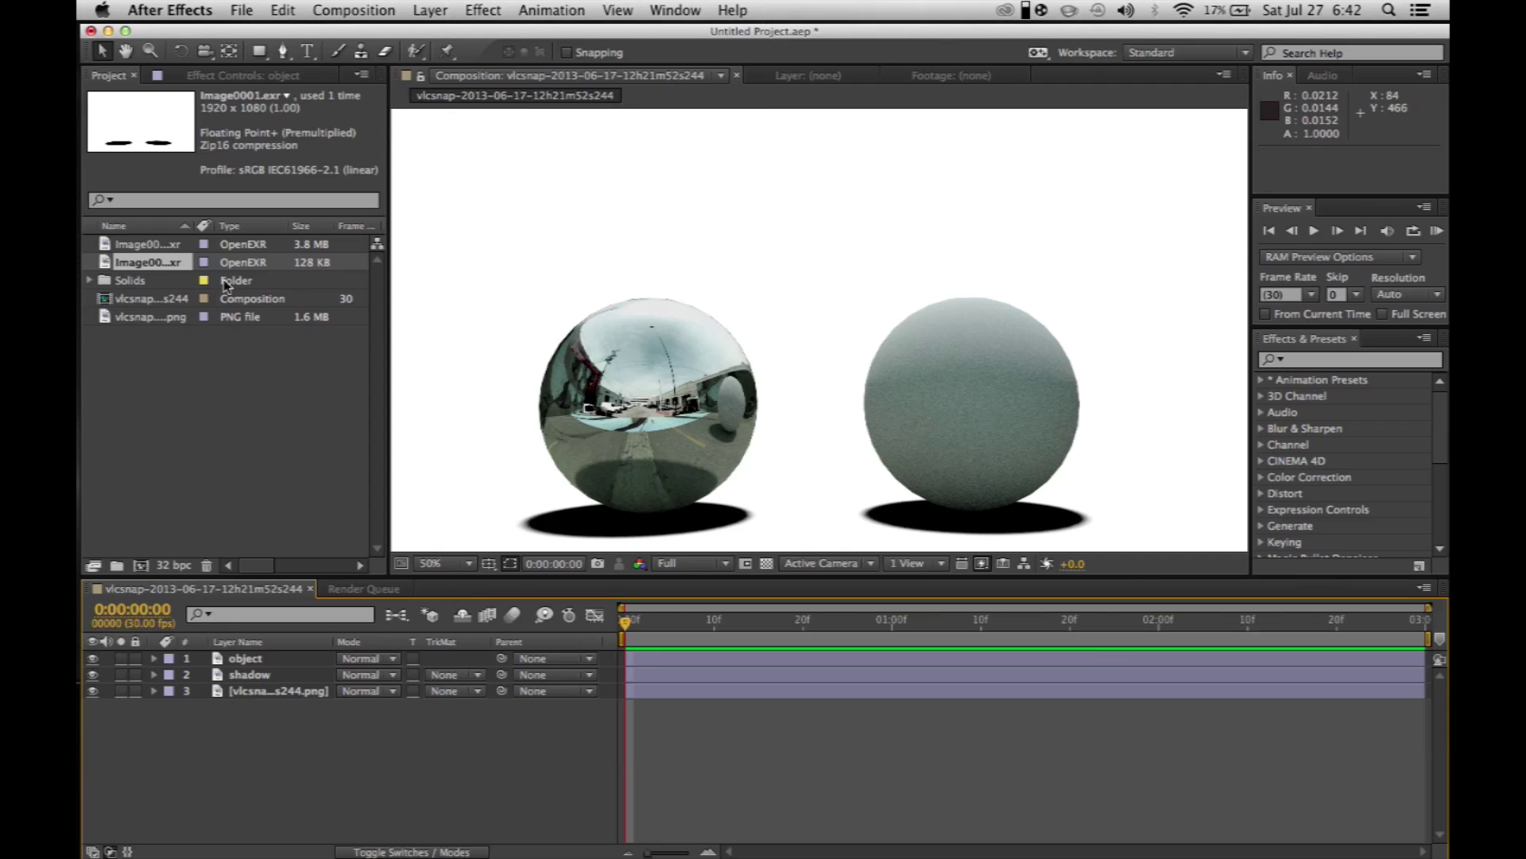
- Create an adjustment layer and move it down two places, directly below the shadow layer
{"action": "right_click", "coordinate": [384, 812]}
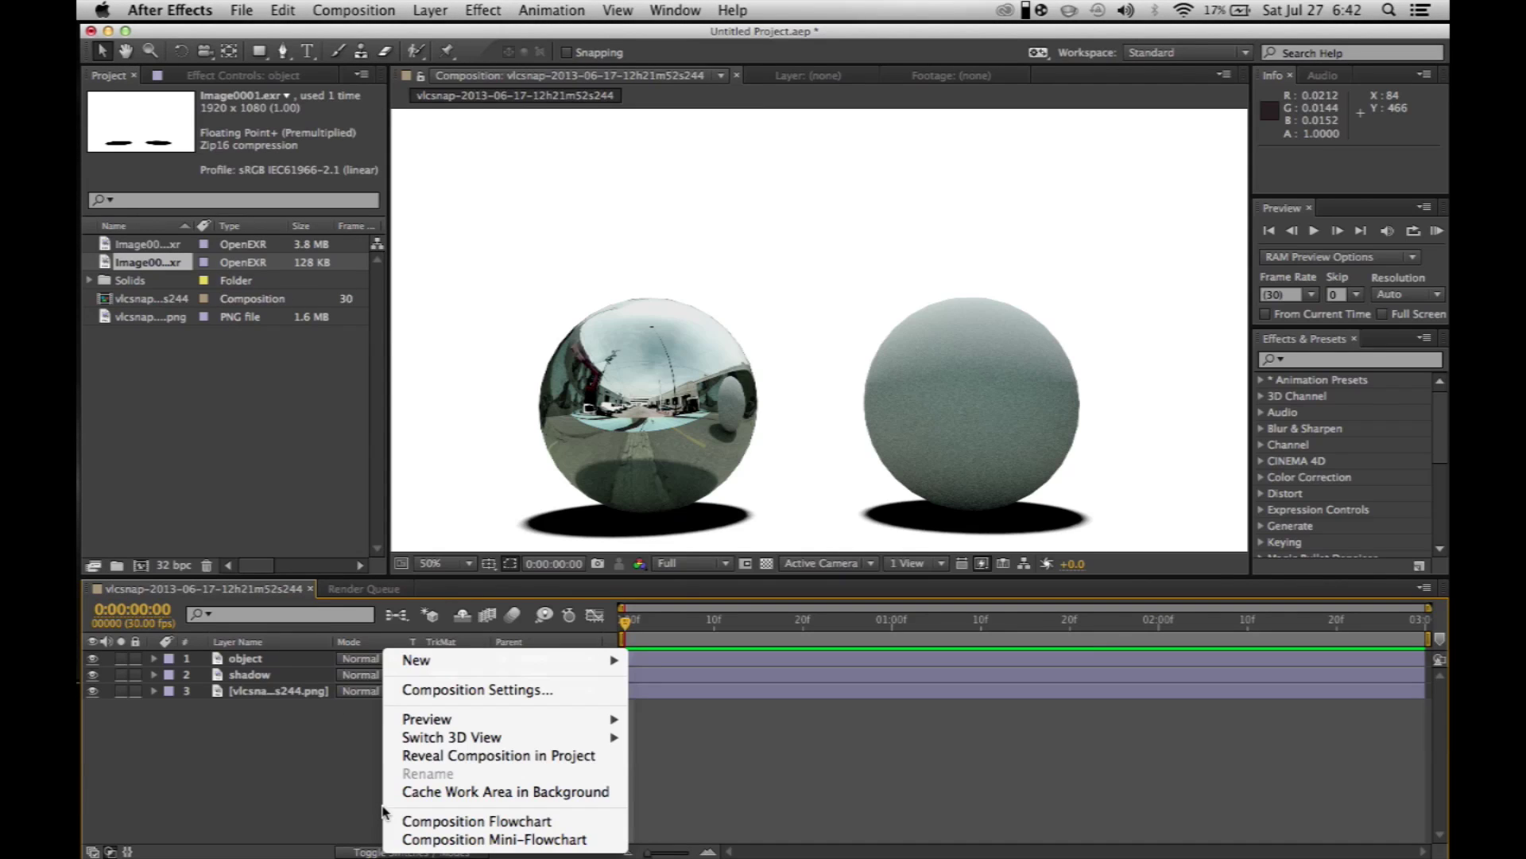
{"action": "mouse_move", "coordinate": [556, 664]}
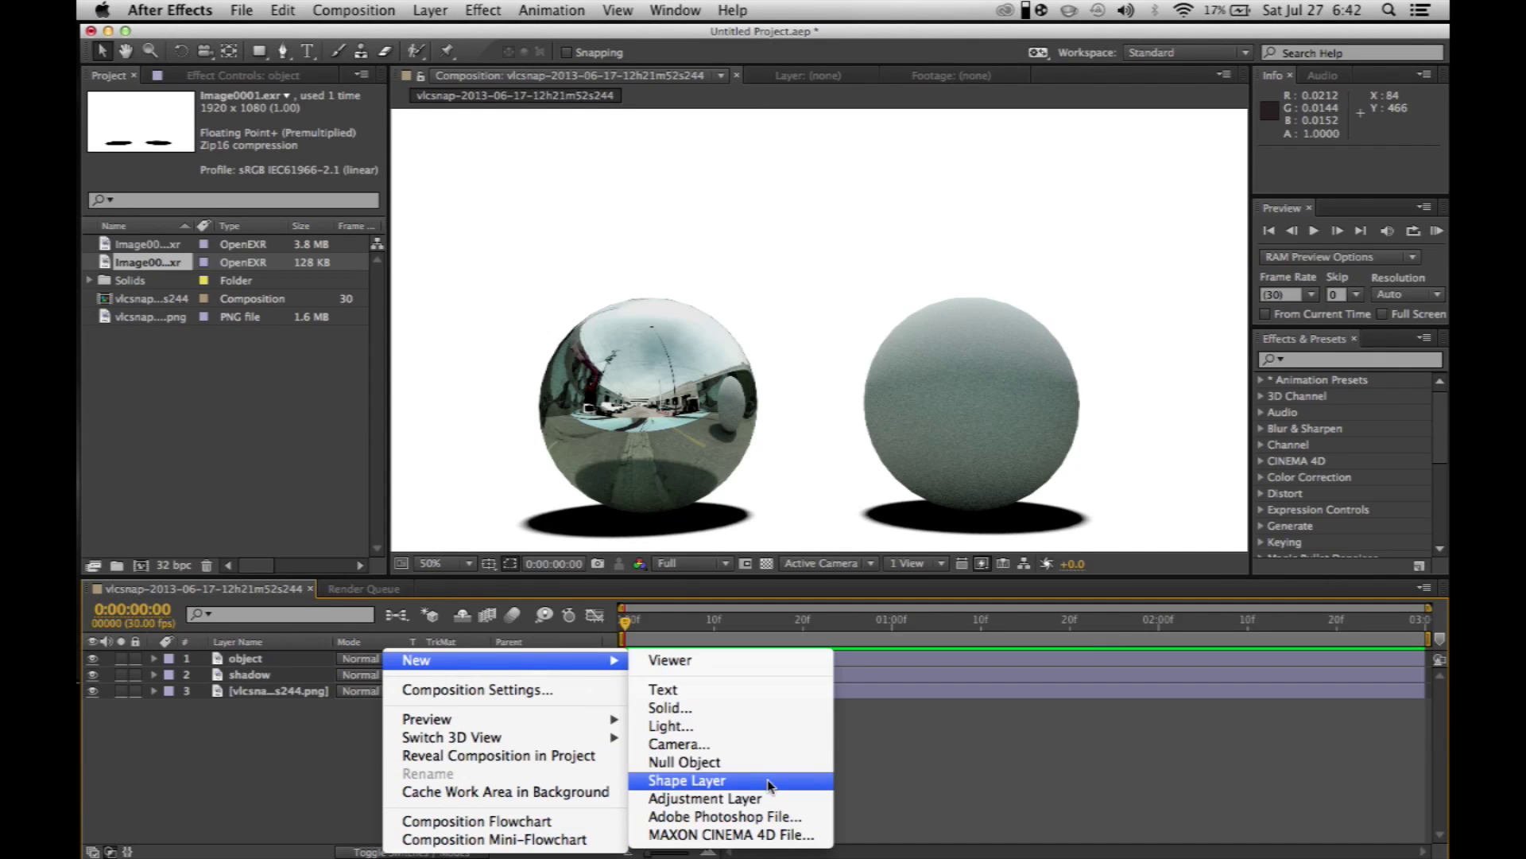
{"action": "left_click", "coordinate": [699, 797]}
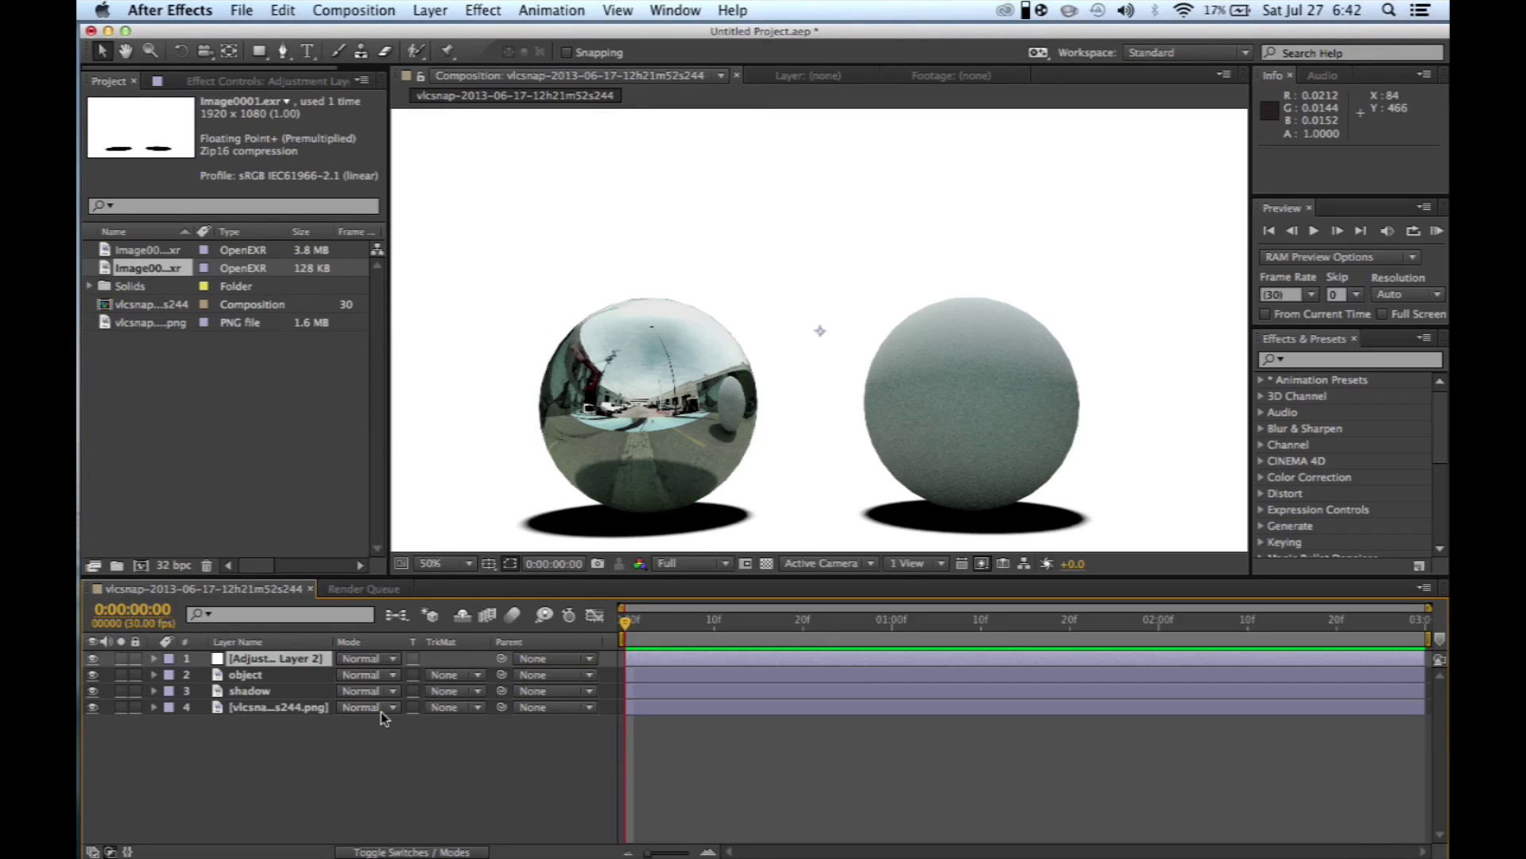
{"action": "key", "text": "super+bracketleft"}
{"action": "key", "text": "super+bracketleft"}
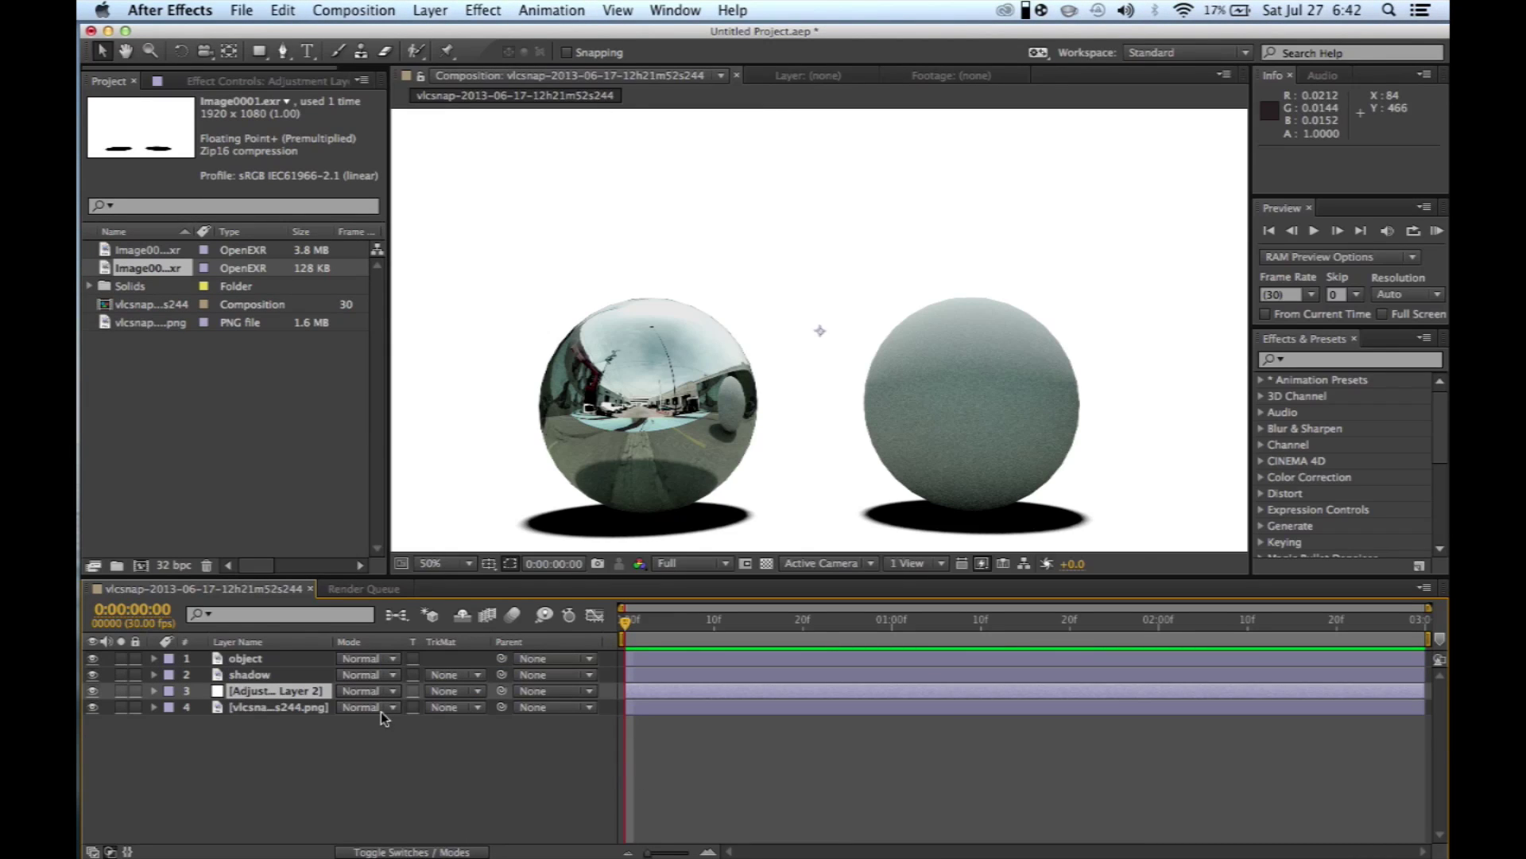
- Set the adjustment layer's track matte to Luma Inverted Matte "shadow" and its blending mode to Multiply
{"action": "left_click", "coordinate": [456, 697]}
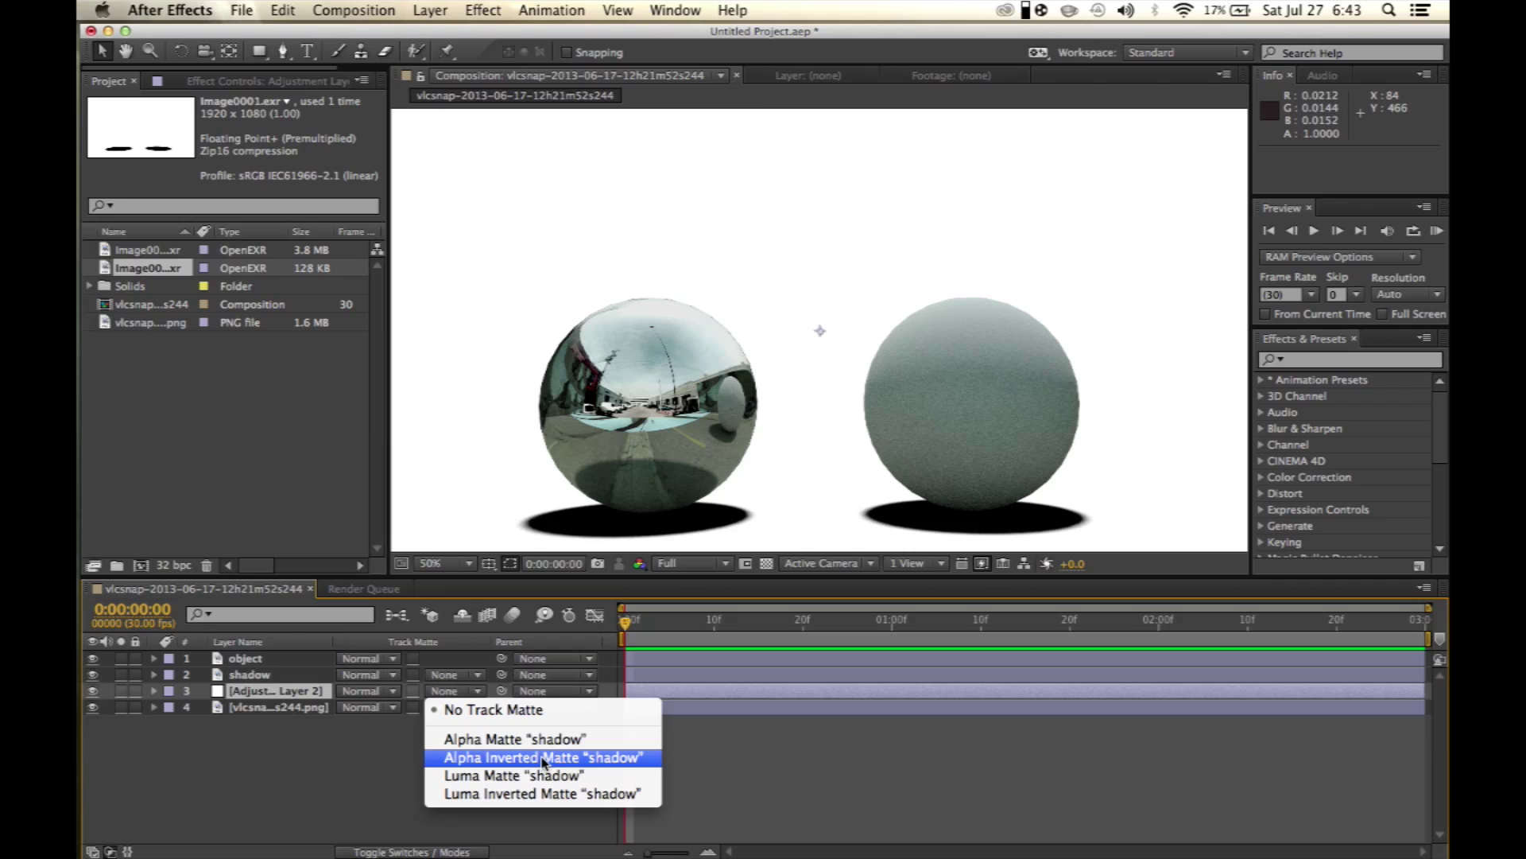
{"action": "left_click", "coordinate": [377, 845]}
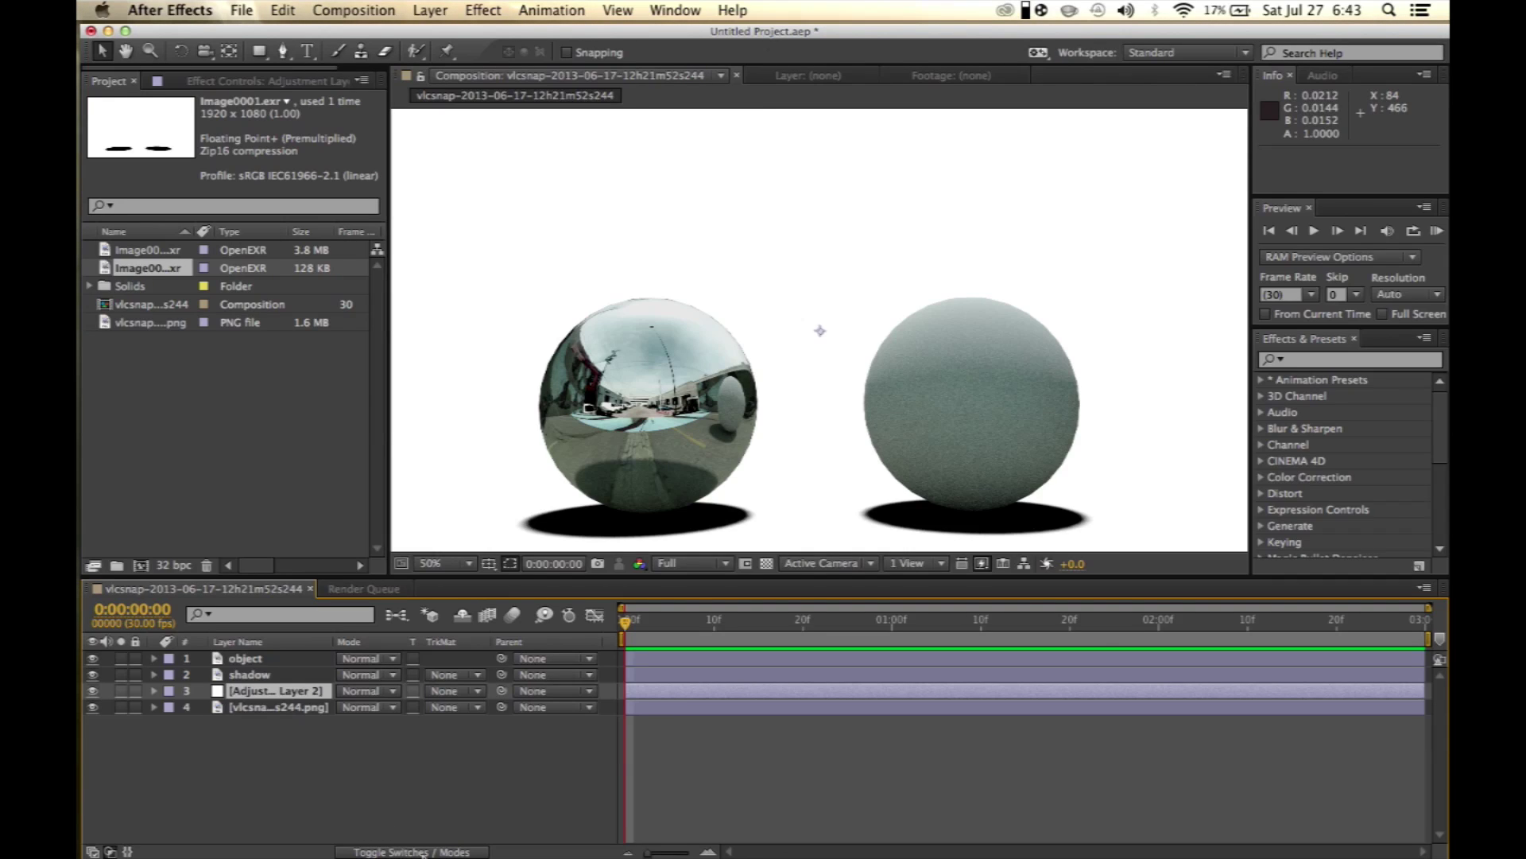
{"action": "left_click", "coordinate": [463, 692]}
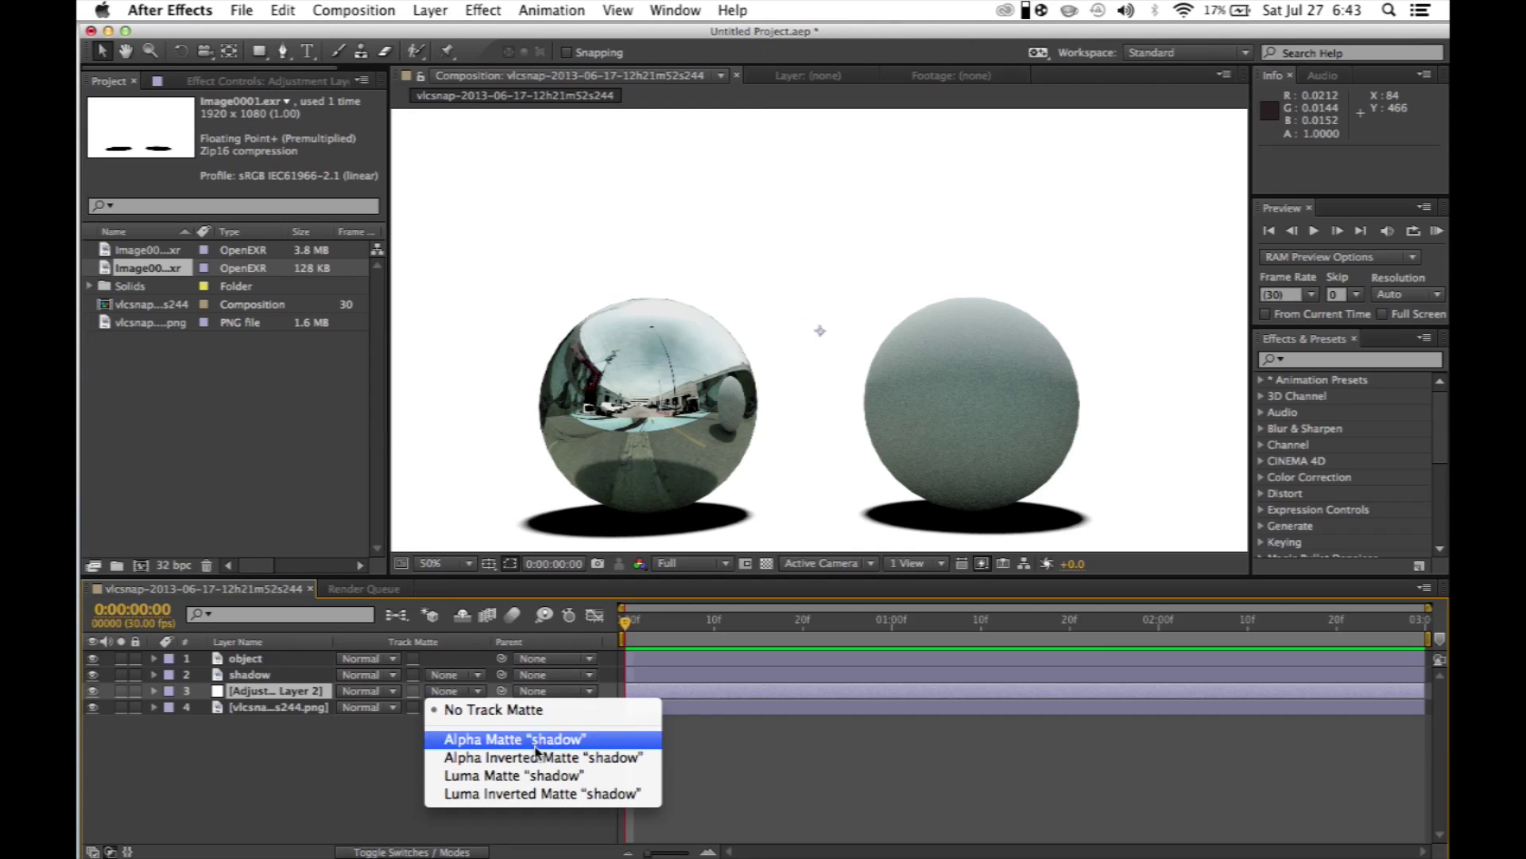
{"action": "left_click", "coordinate": [534, 794]}
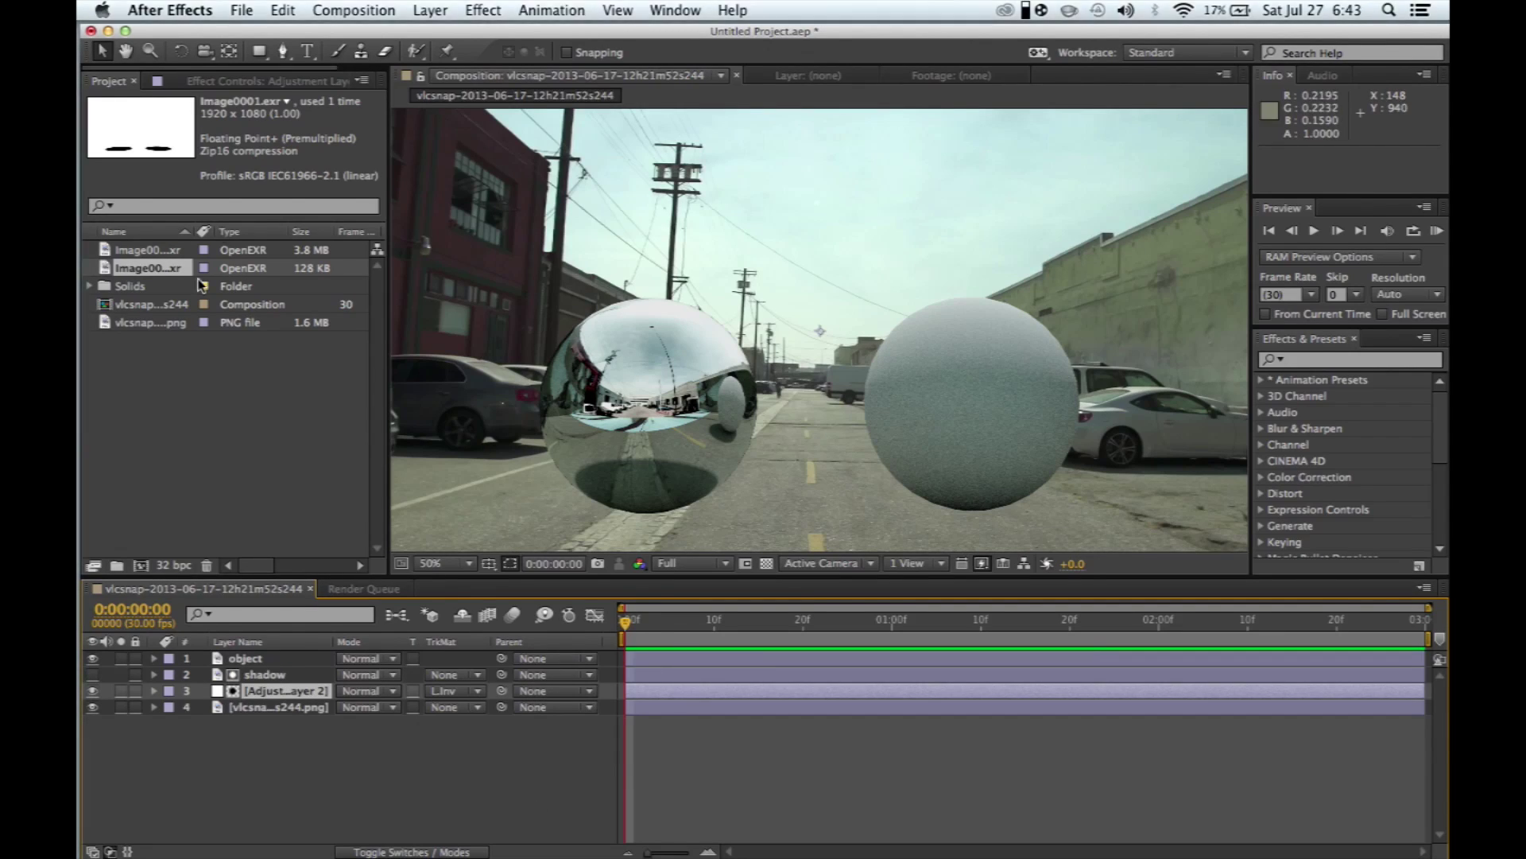
{"action": "left_click", "coordinate": [366, 691]}
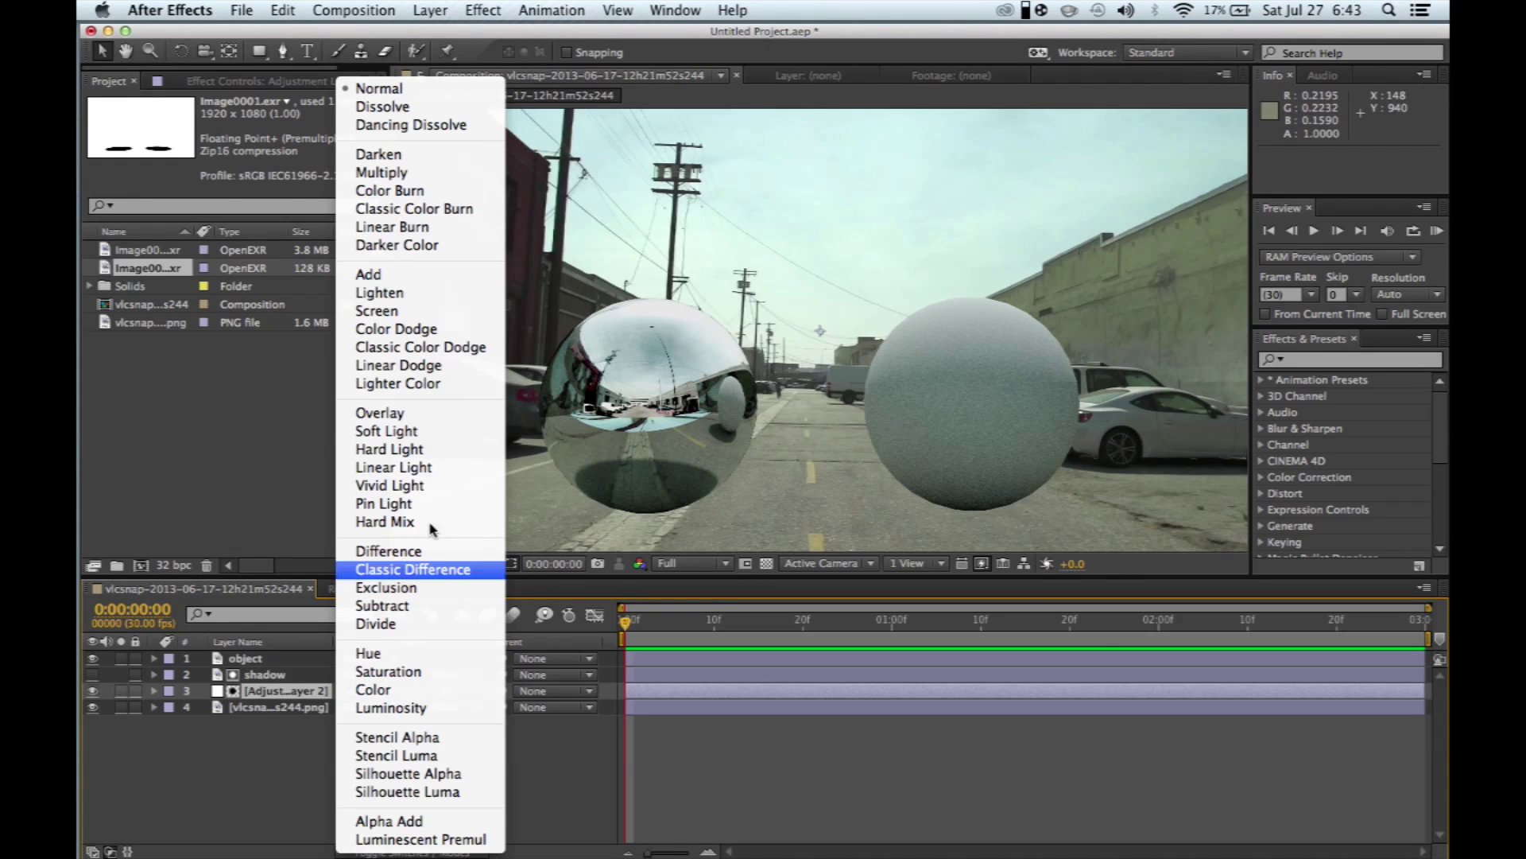
{"action": "left_click", "coordinate": [419, 173]}
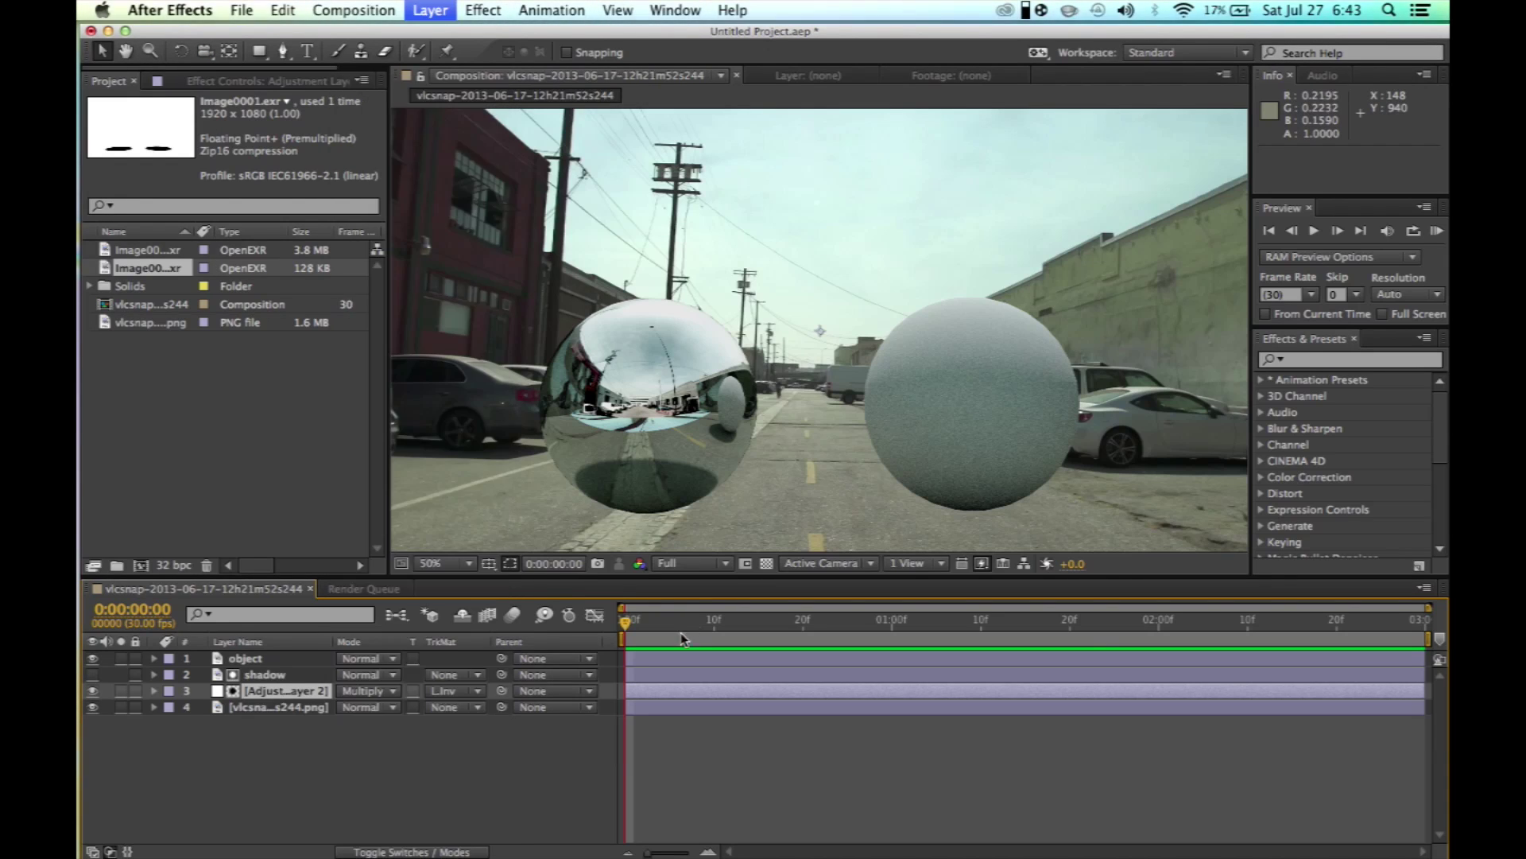
- Apply a Curves effect to the adjustment layer and pull the RGB curve's midpoint down to darken the shadows
{"action": "left_click", "coordinate": [241, 81]}
{"action": "right_click", "coordinate": [241, 237]}
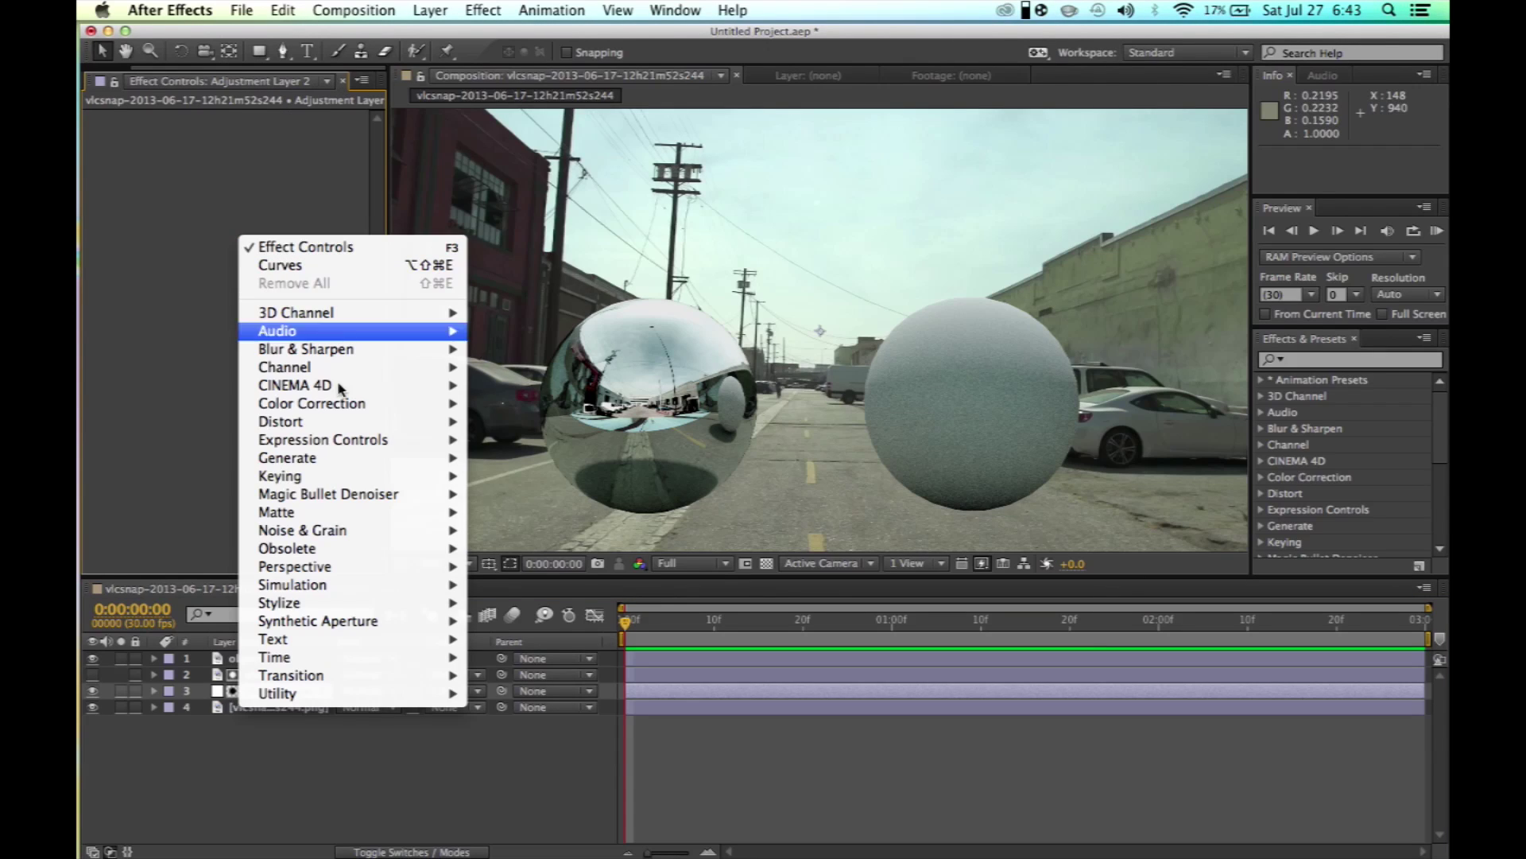
{"action": "mouse_move", "coordinate": [392, 403]}
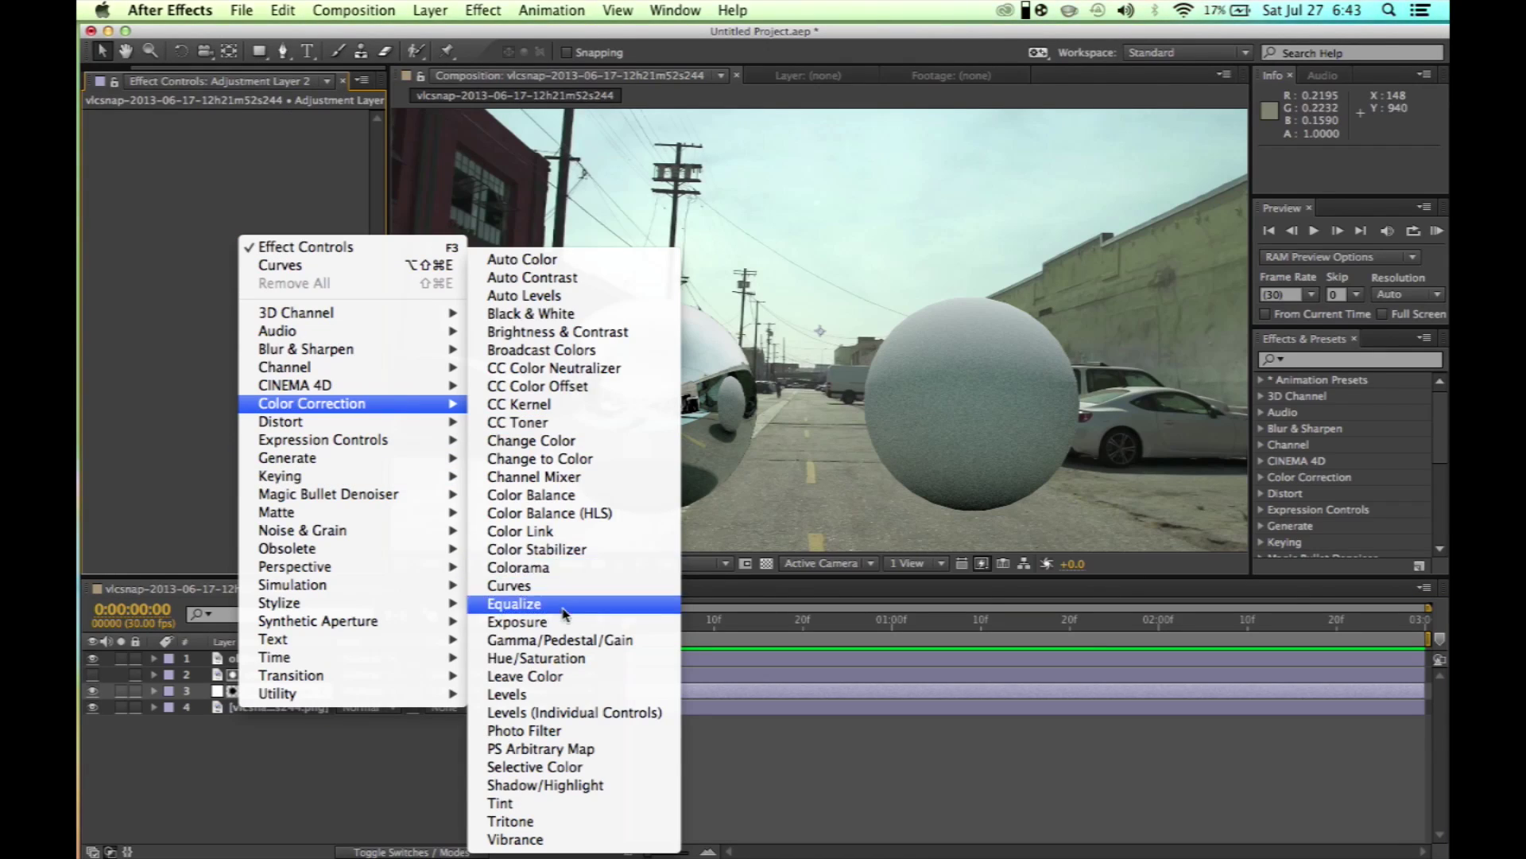
{"action": "left_click", "coordinate": [561, 586]}
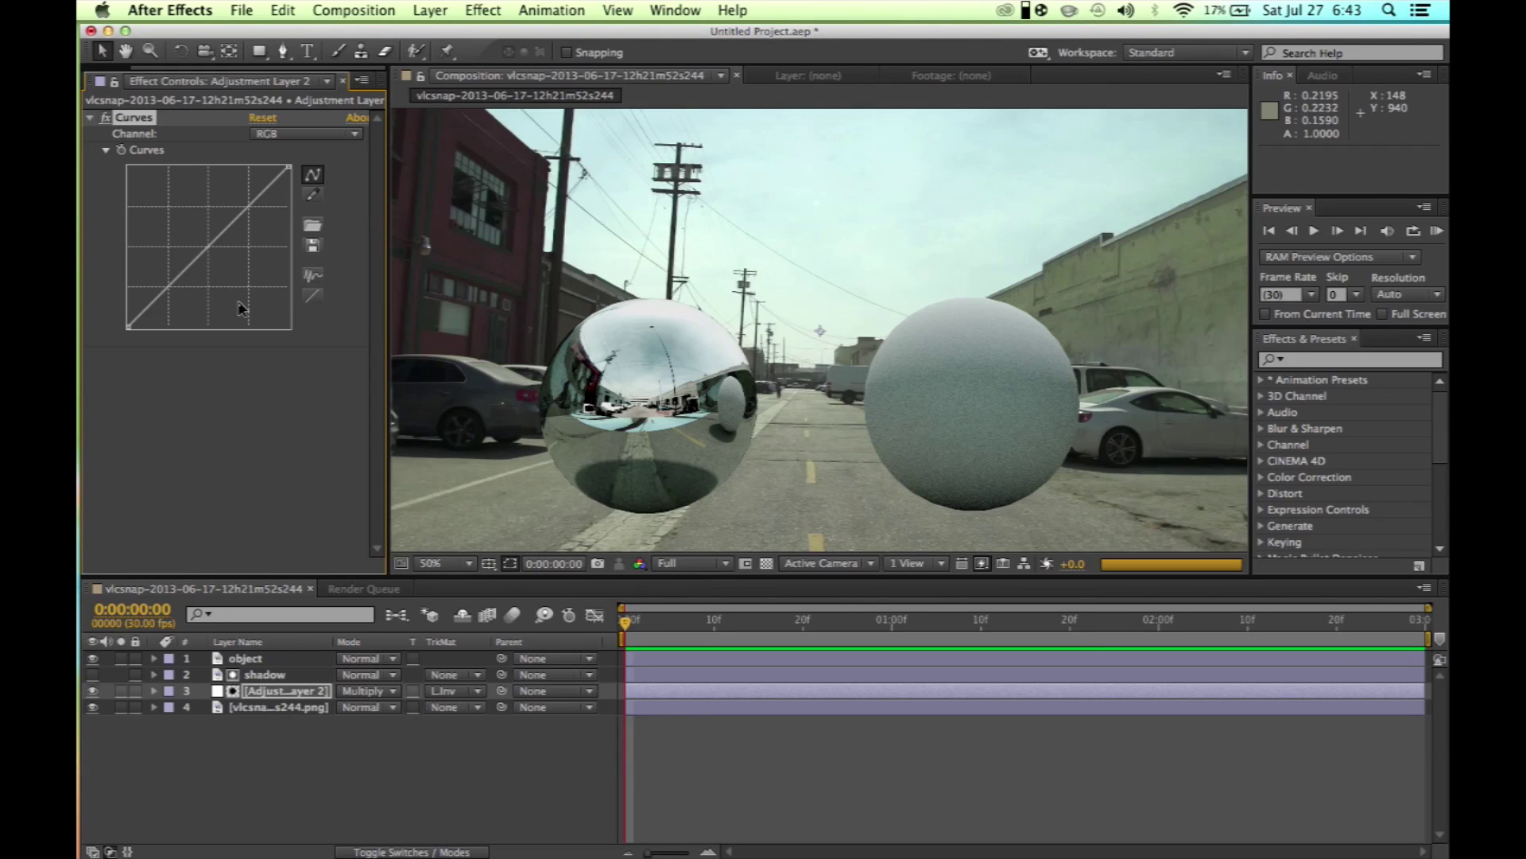
{"action": "left_click_drag", "start_coordinate": [214, 238], "coordinate": [231, 269]}
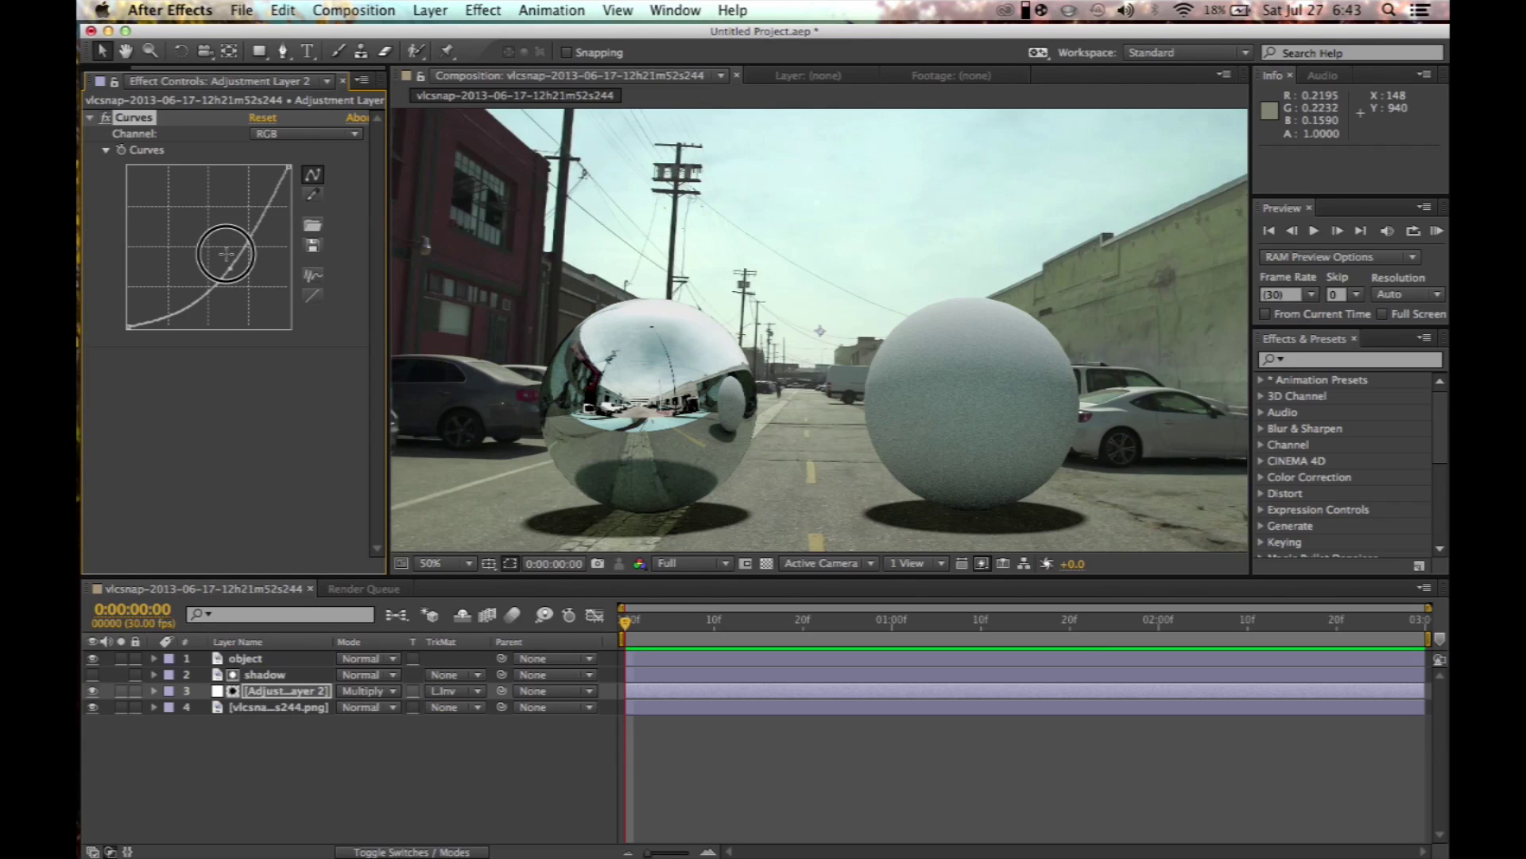
{"action": "left_click_drag", "start_coordinate": [227, 250], "coordinate": [231, 262]}
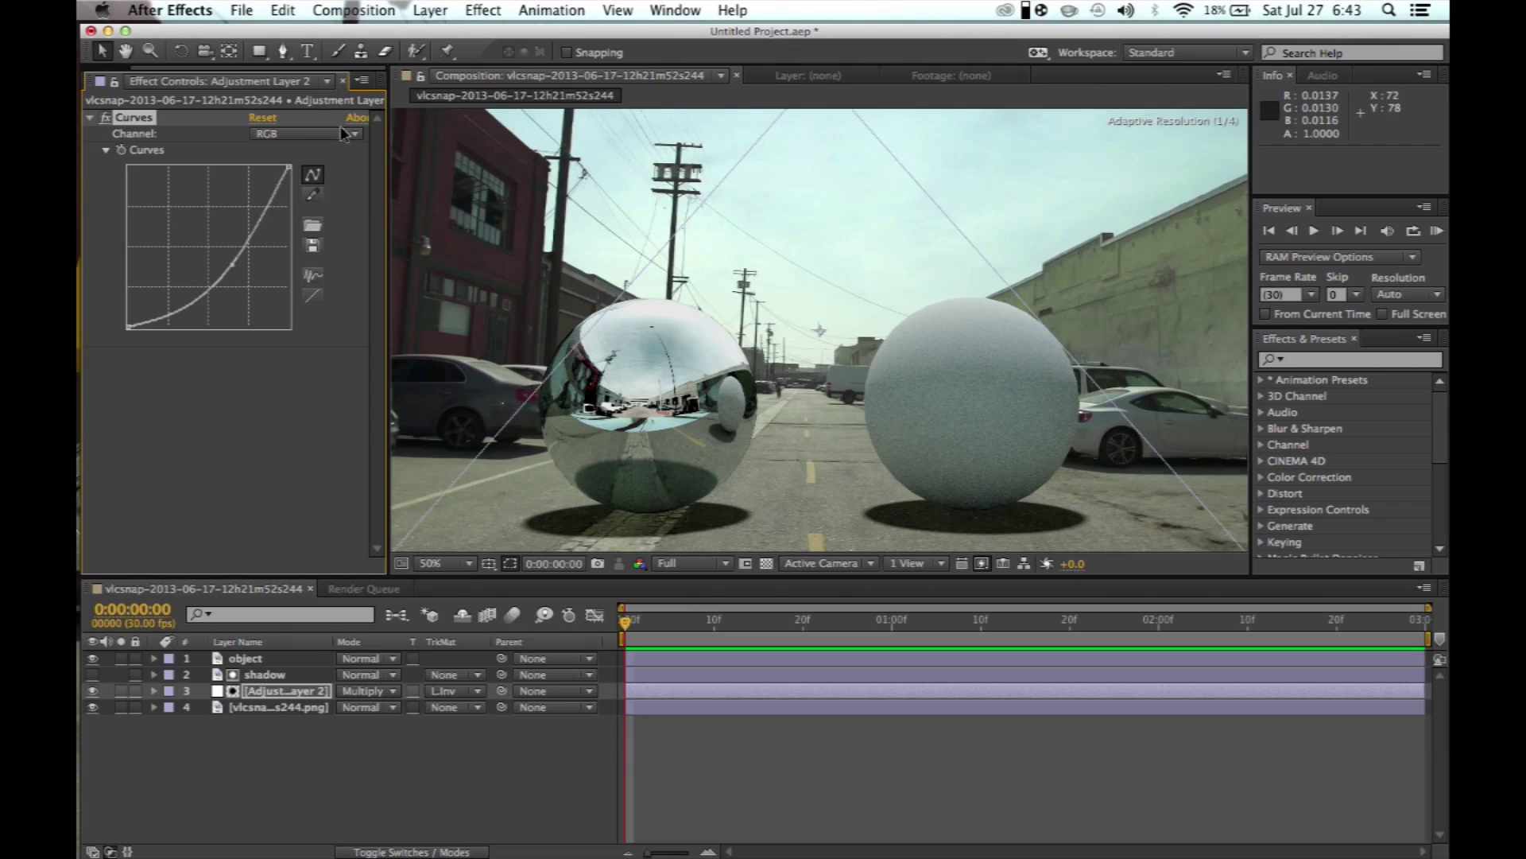
- Raise the midpoint of the blue channel curve in the adjustment layer's Curves effect to tint the shadows slightly blue
{"action": "left_click", "coordinate": [349, 135]}
{"action": "left_click", "coordinate": [342, 136]}
{"action": "left_click", "coordinate": [296, 136]}
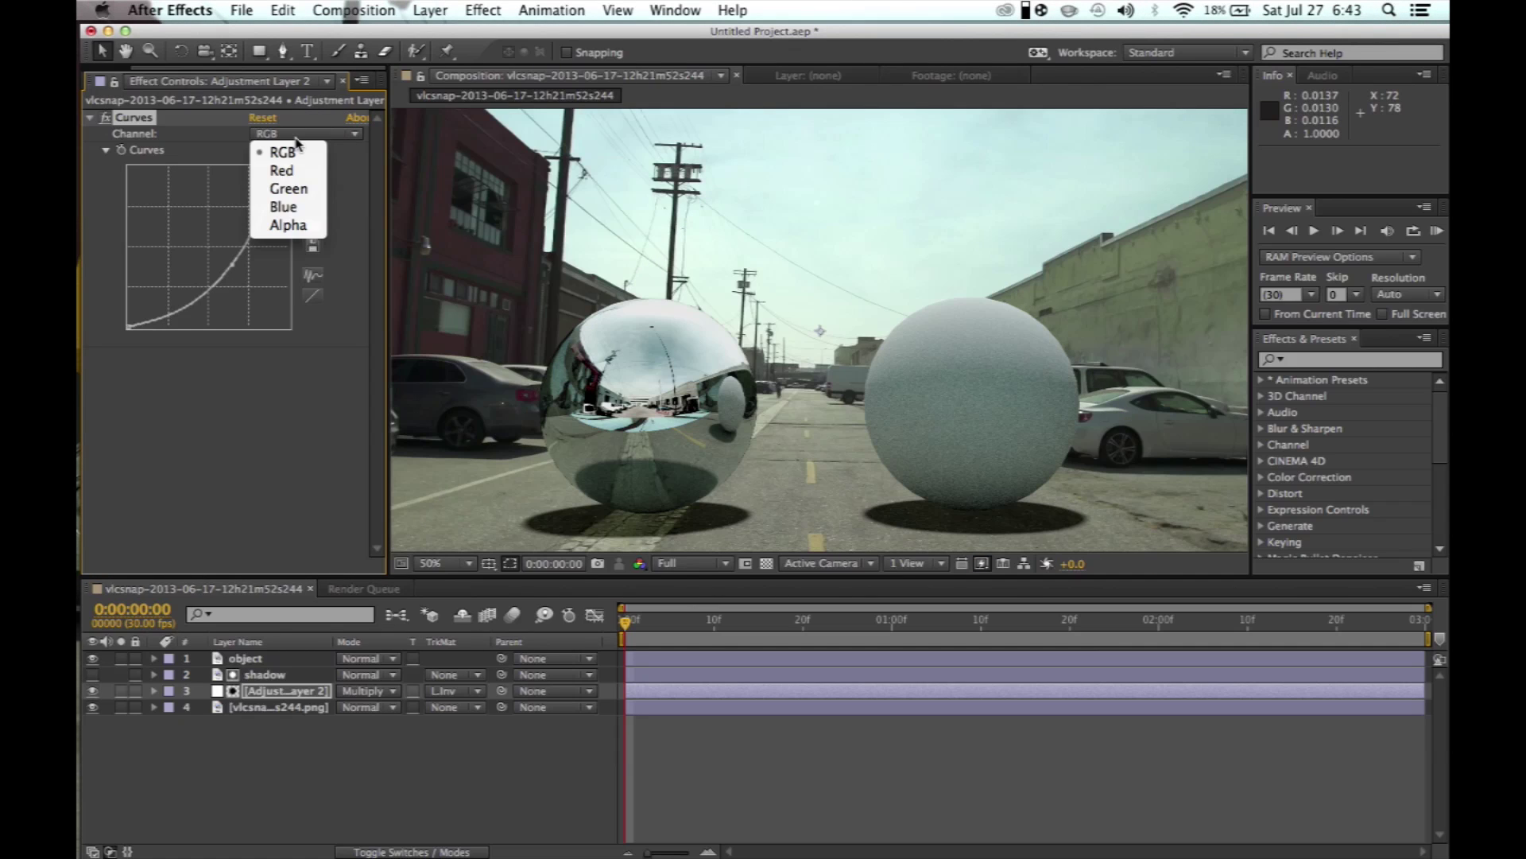
{"action": "left_click", "coordinate": [283, 207]}
{"action": "left_click_drag", "start_coordinate": [211, 263], "coordinate": [194, 246]}
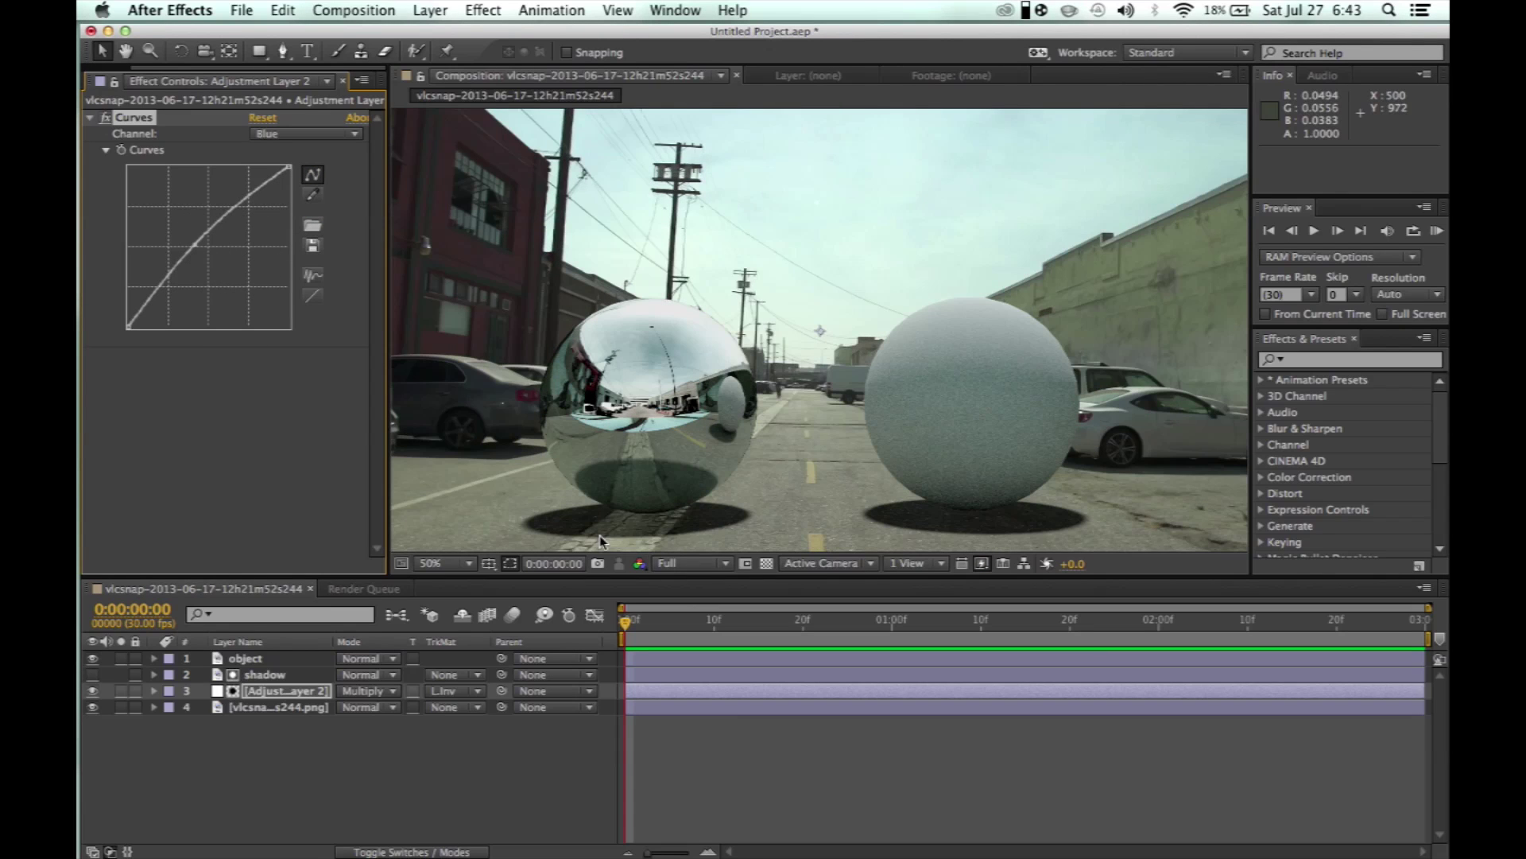
- Set the Info read-out to display colours as HSB
{"action": "left_click", "coordinate": [1424, 75]}
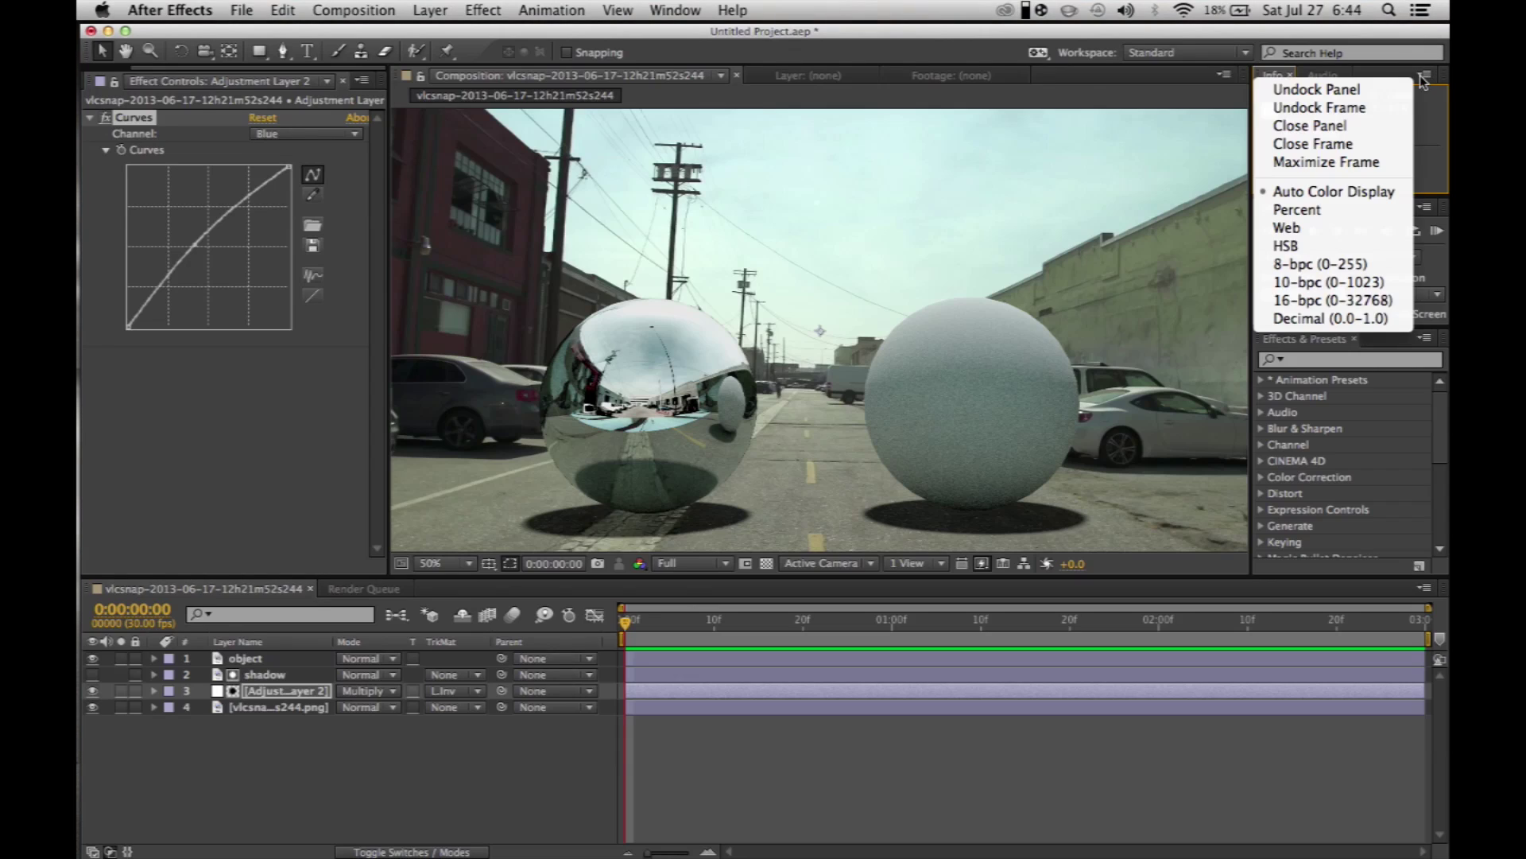
{"action": "left_click", "coordinate": [1324, 246]}
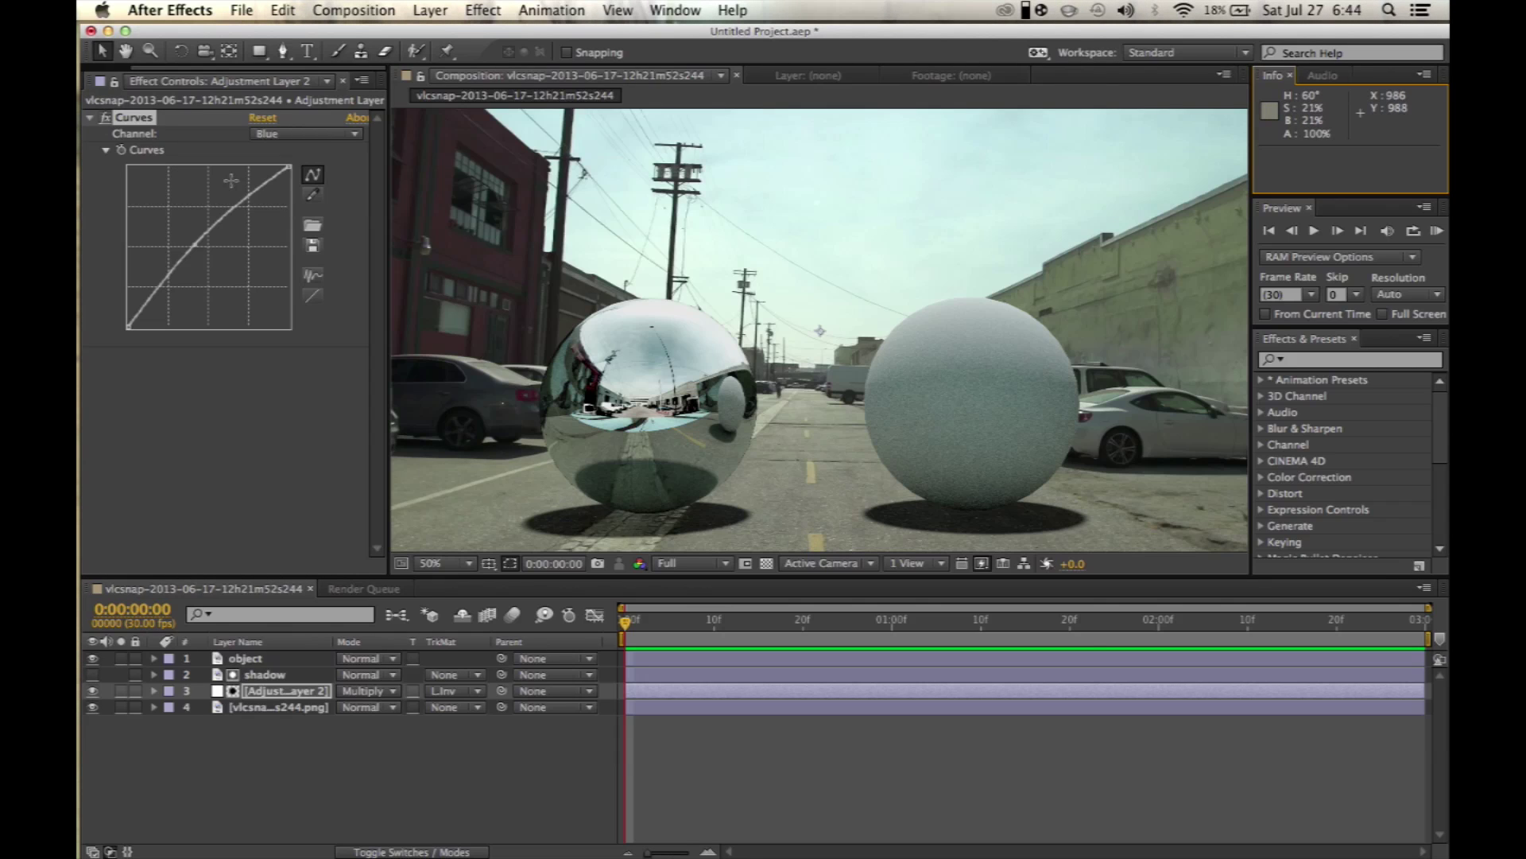
- Add a Hue/Saturation effect to the adjustment layer and set its Master Saturation to -10
{"action": "left_click", "coordinate": [90, 117]}
{"action": "right_click", "coordinate": [173, 275]}
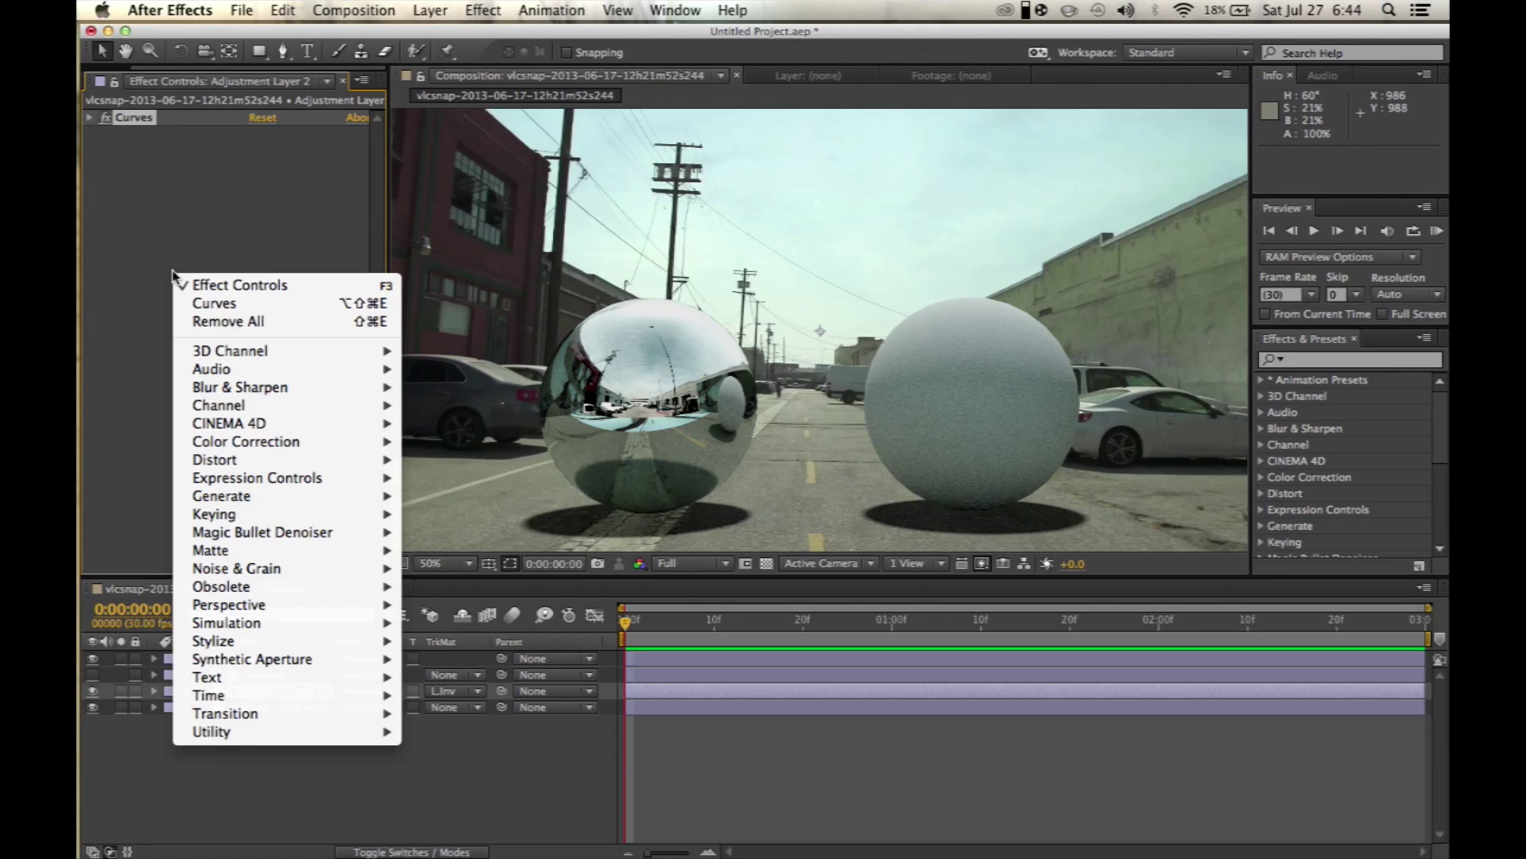
{"action": "mouse_move", "coordinate": [280, 444]}
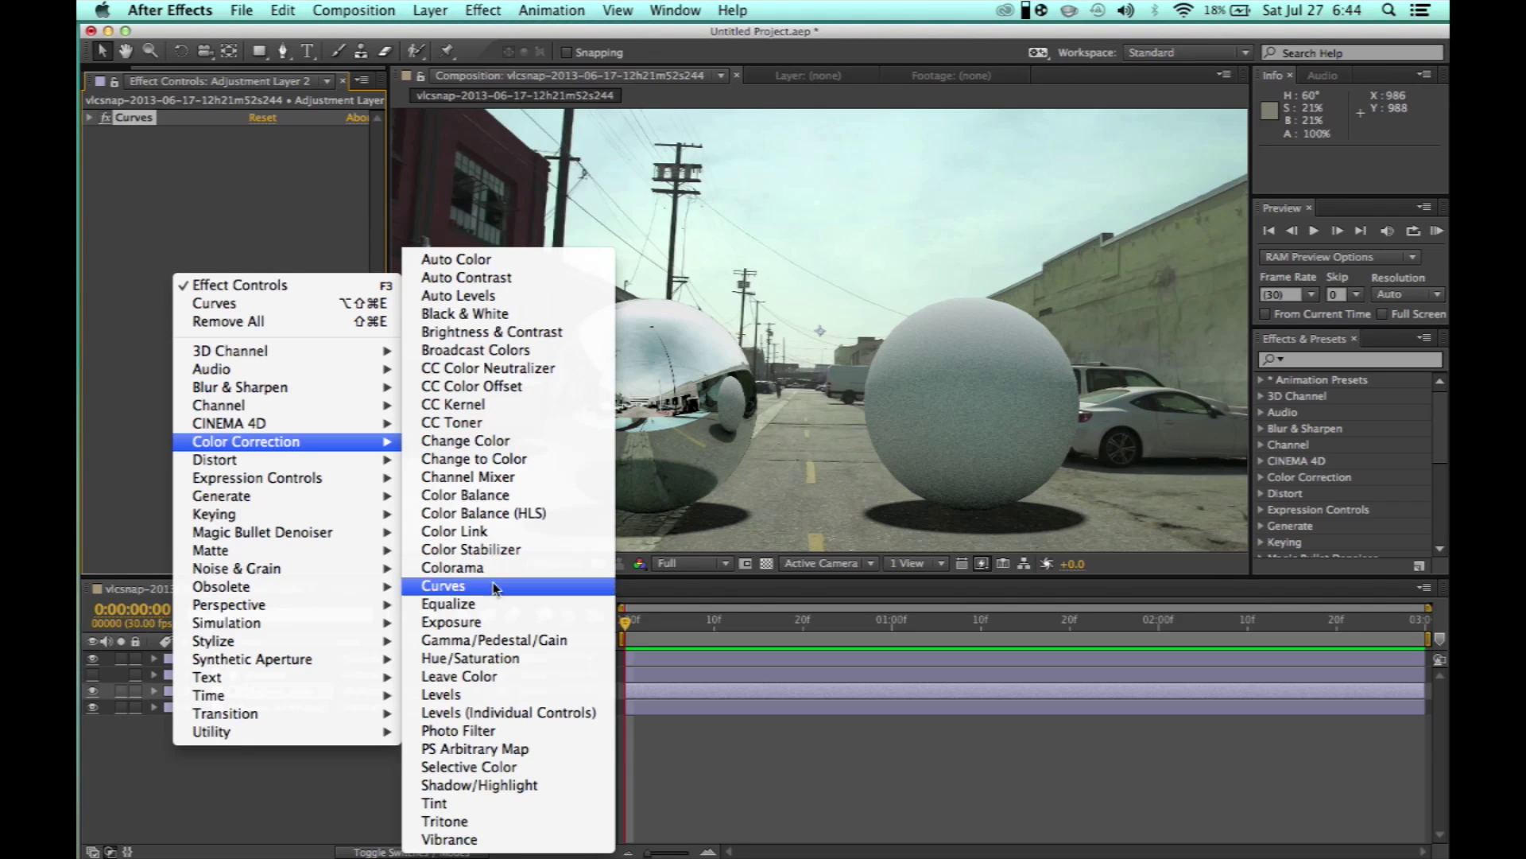
{"action": "left_click", "coordinate": [477, 658]}
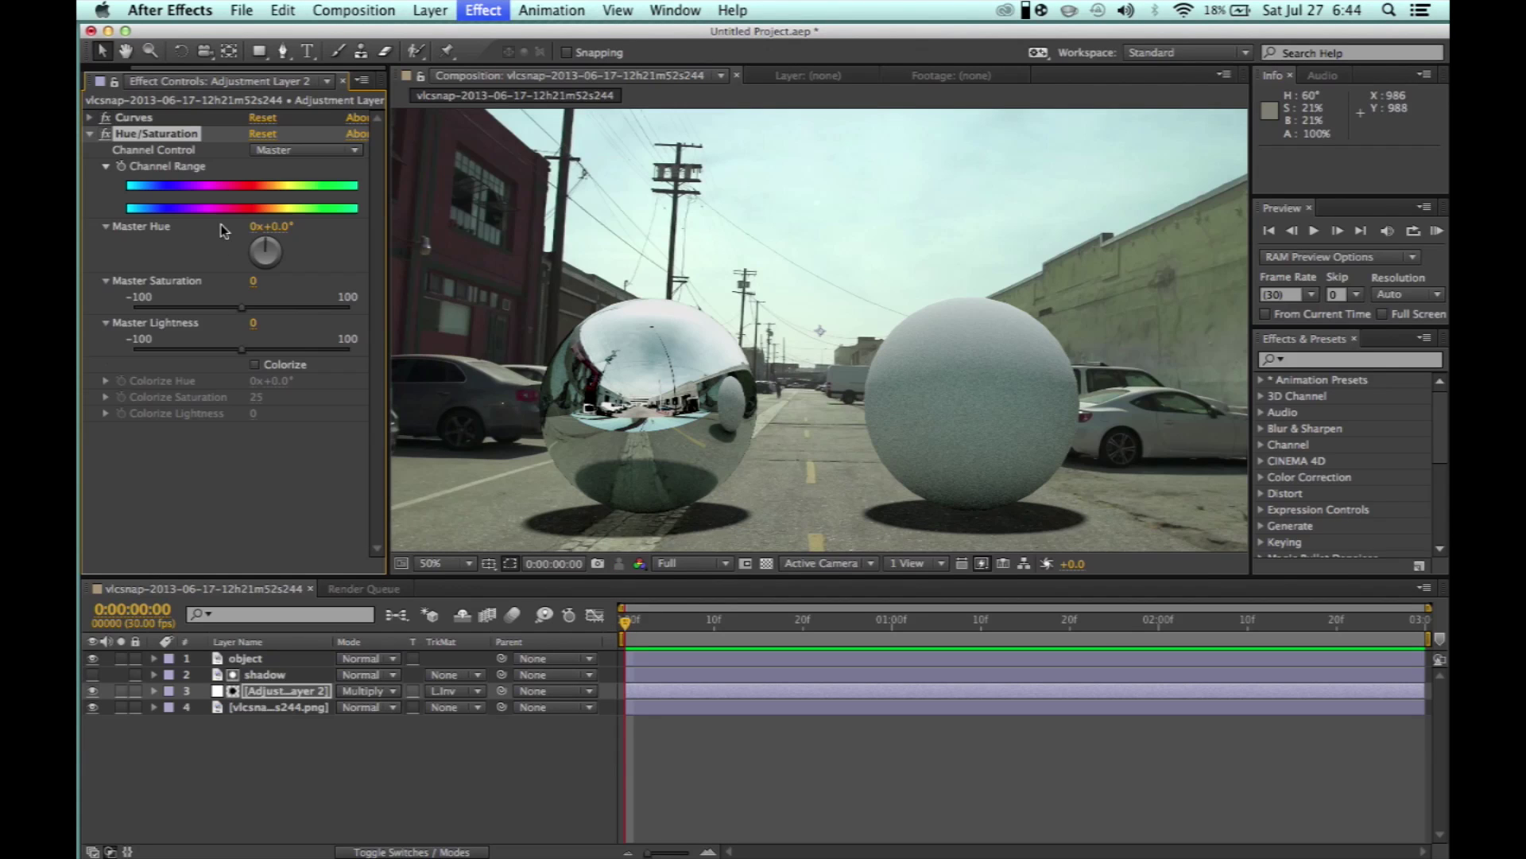
{"action": "mouse_move", "coordinate": [222, 307]}
{"action": "left_mouse_down"}
{"action": "mouse_move", "coordinate": [186, 307]}
{"action": "mouse_move", "coordinate": [213, 307]}
{"action": "left_mouse_up"}
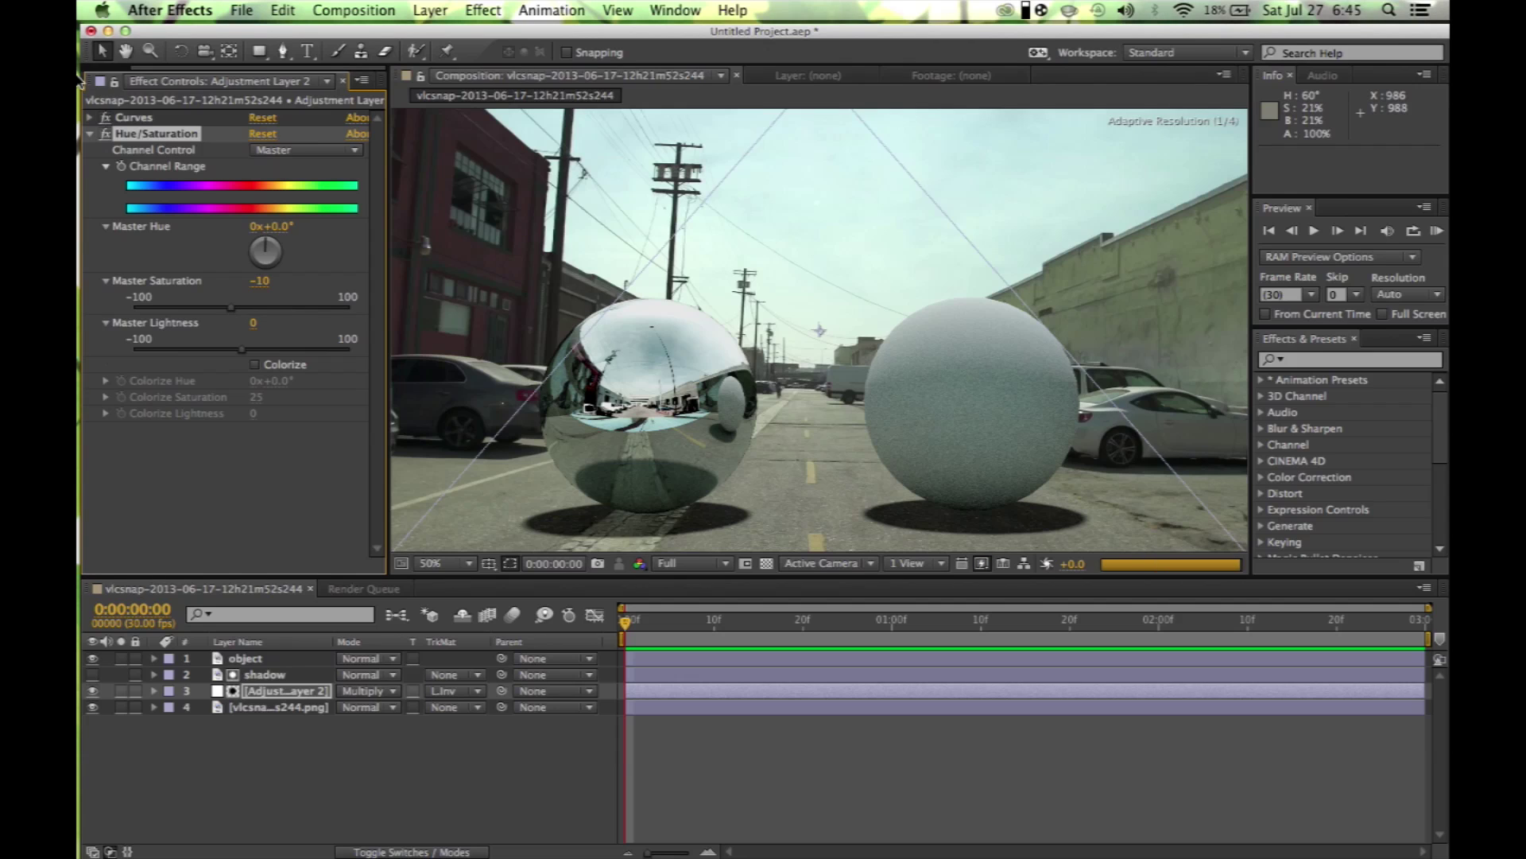
{"action": "left_click", "coordinate": [91, 137]}
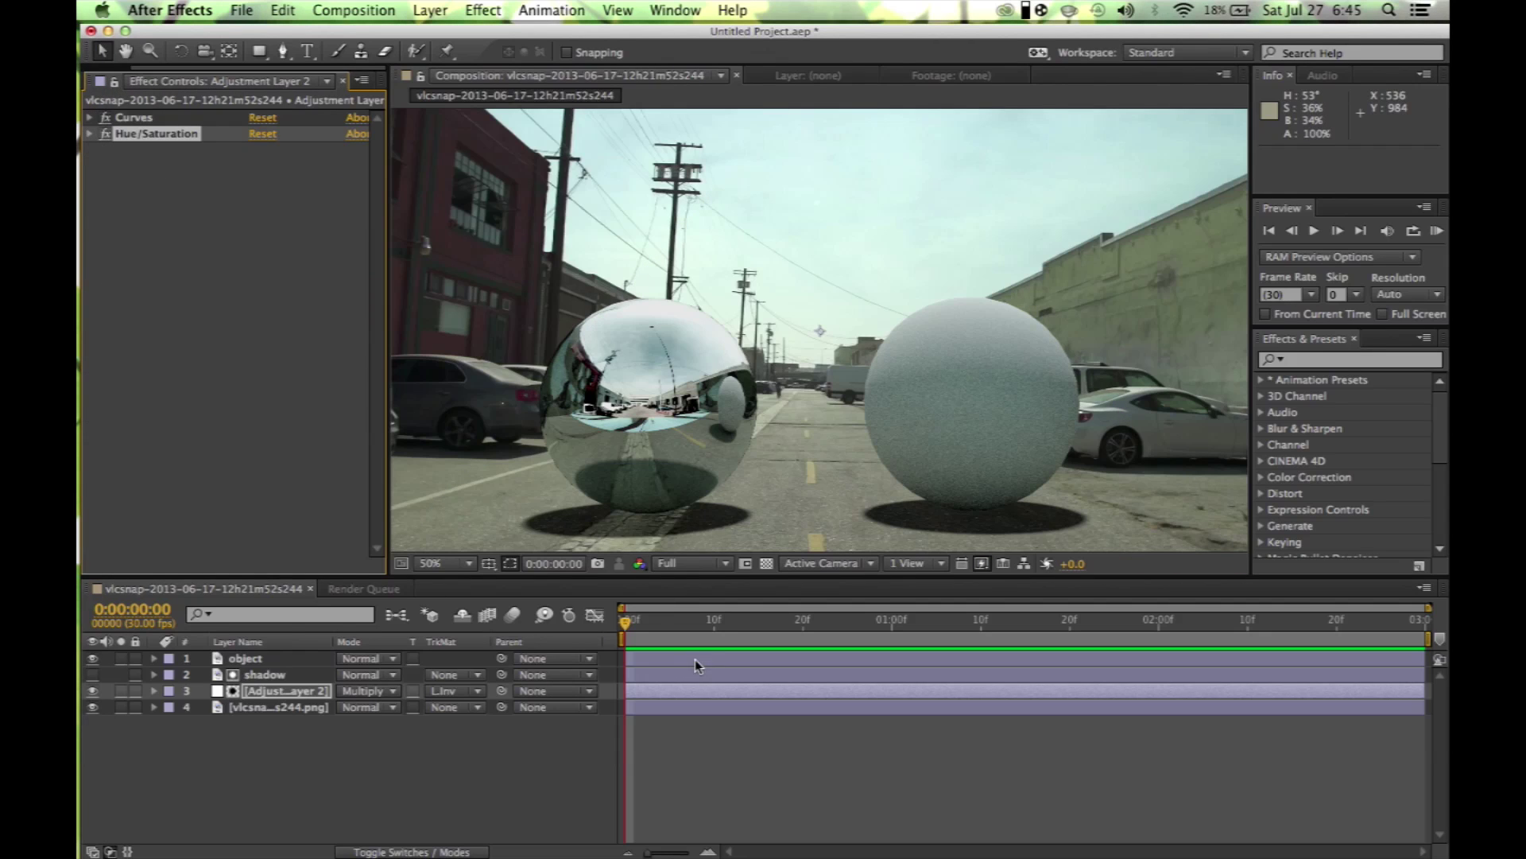
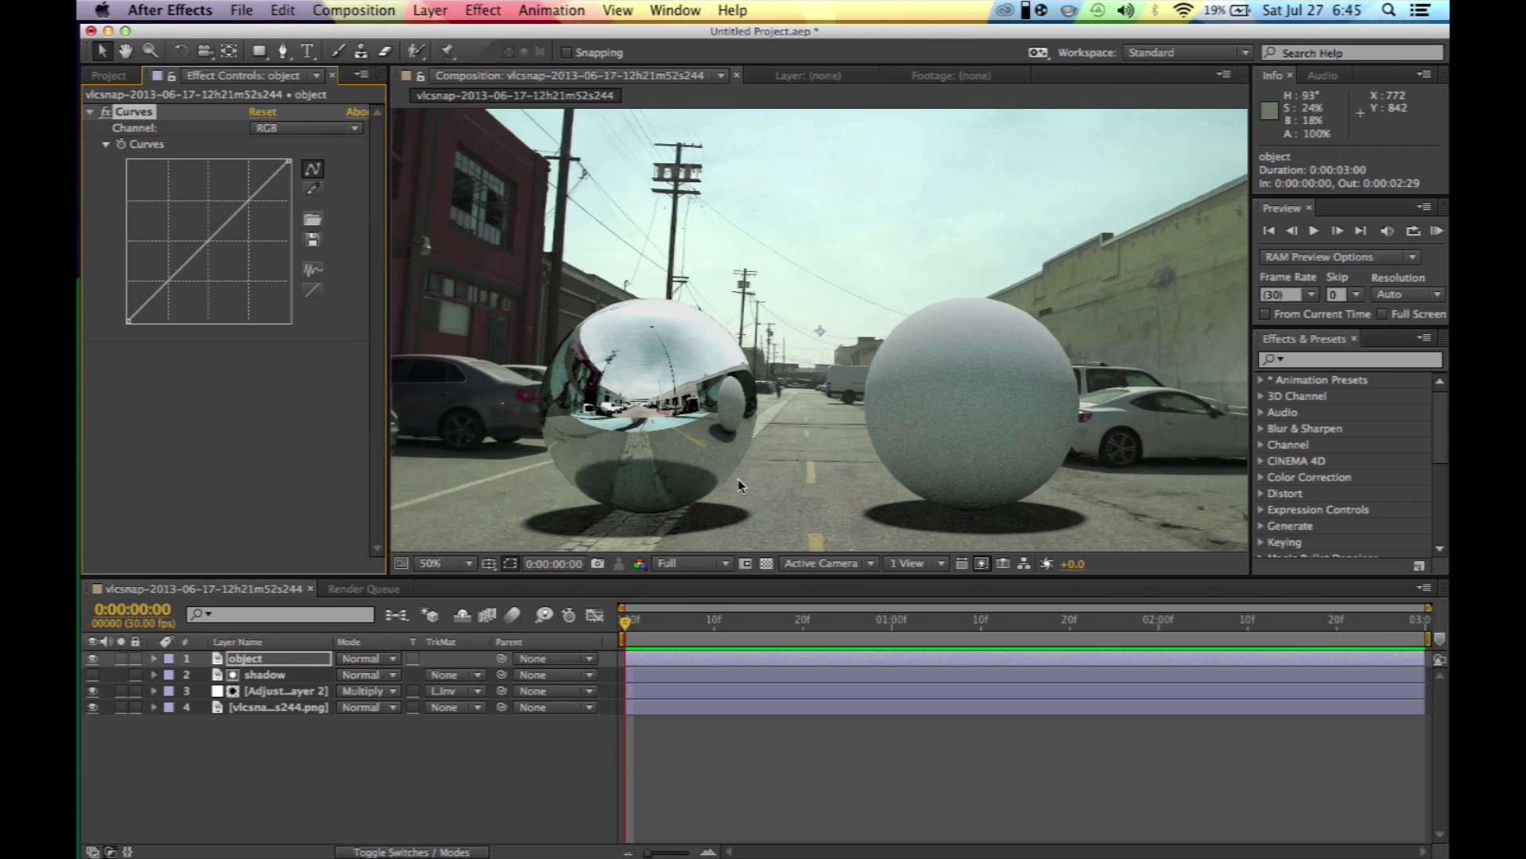
- In the object layer's Curves effect, raise the RGB midpoint slightly and pull the green channel's midpoint down slightly
{"action": "left_click_drag", "start_coordinate": [211, 236], "coordinate": [202, 229]}
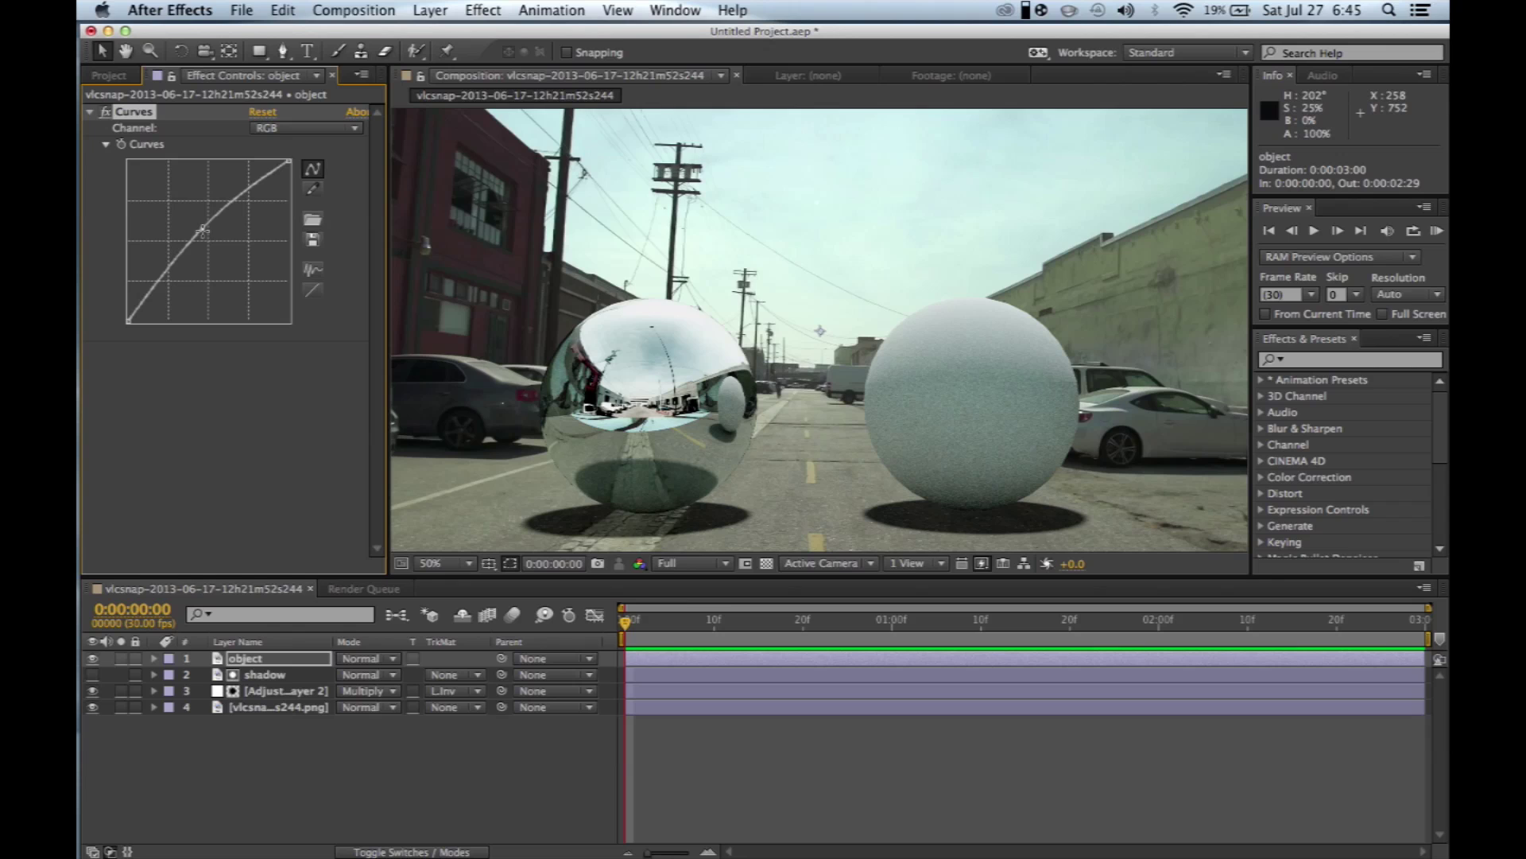
{"action": "left_click", "coordinate": [274, 128]}
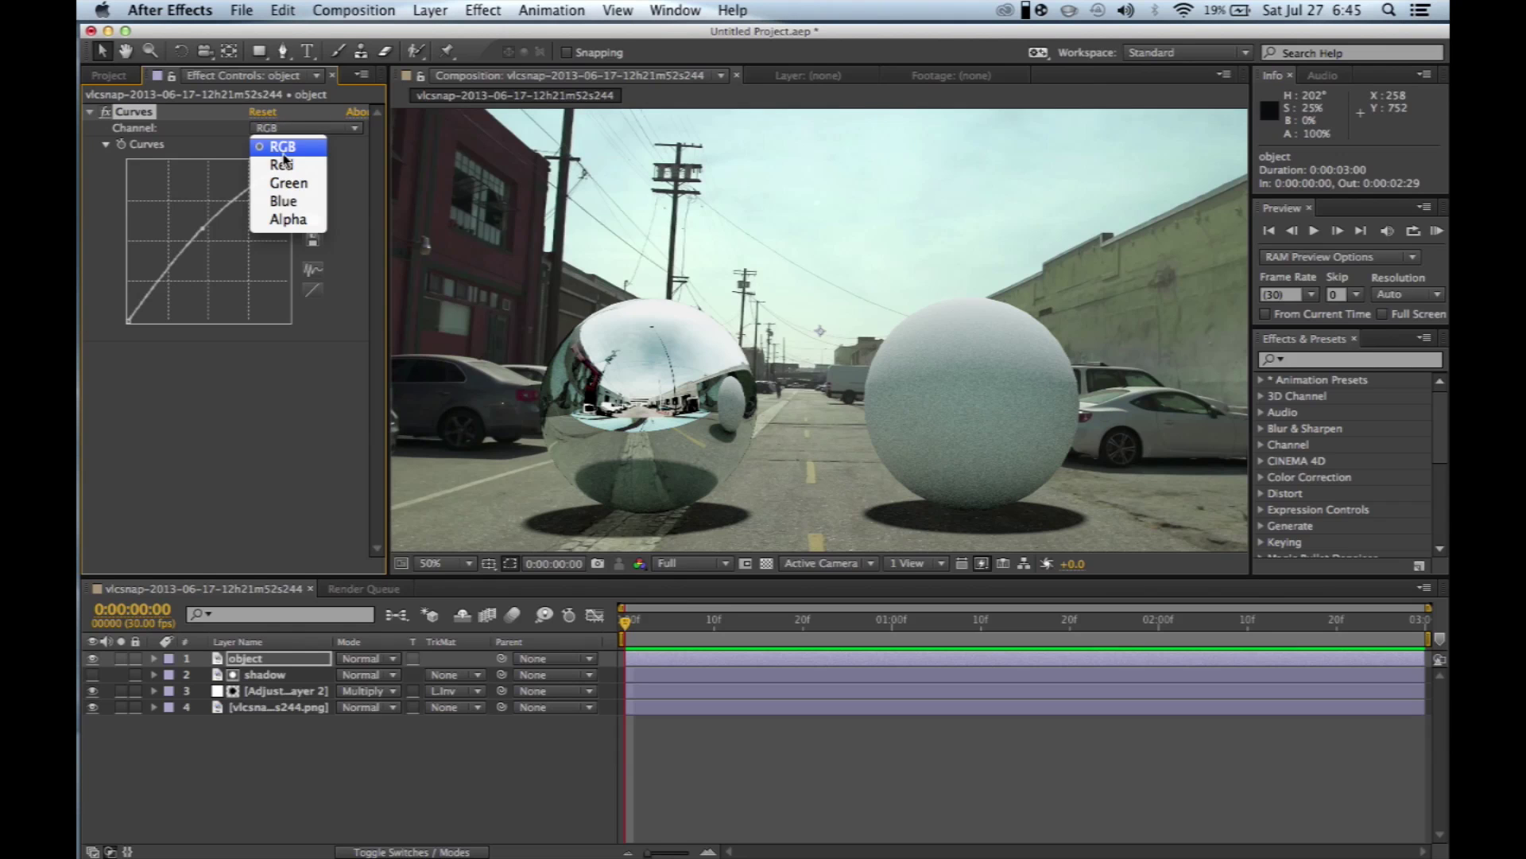
{"action": "left_click", "coordinate": [313, 230]}
{"action": "left_click_drag", "start_coordinate": [207, 250], "coordinate": [209, 246]}
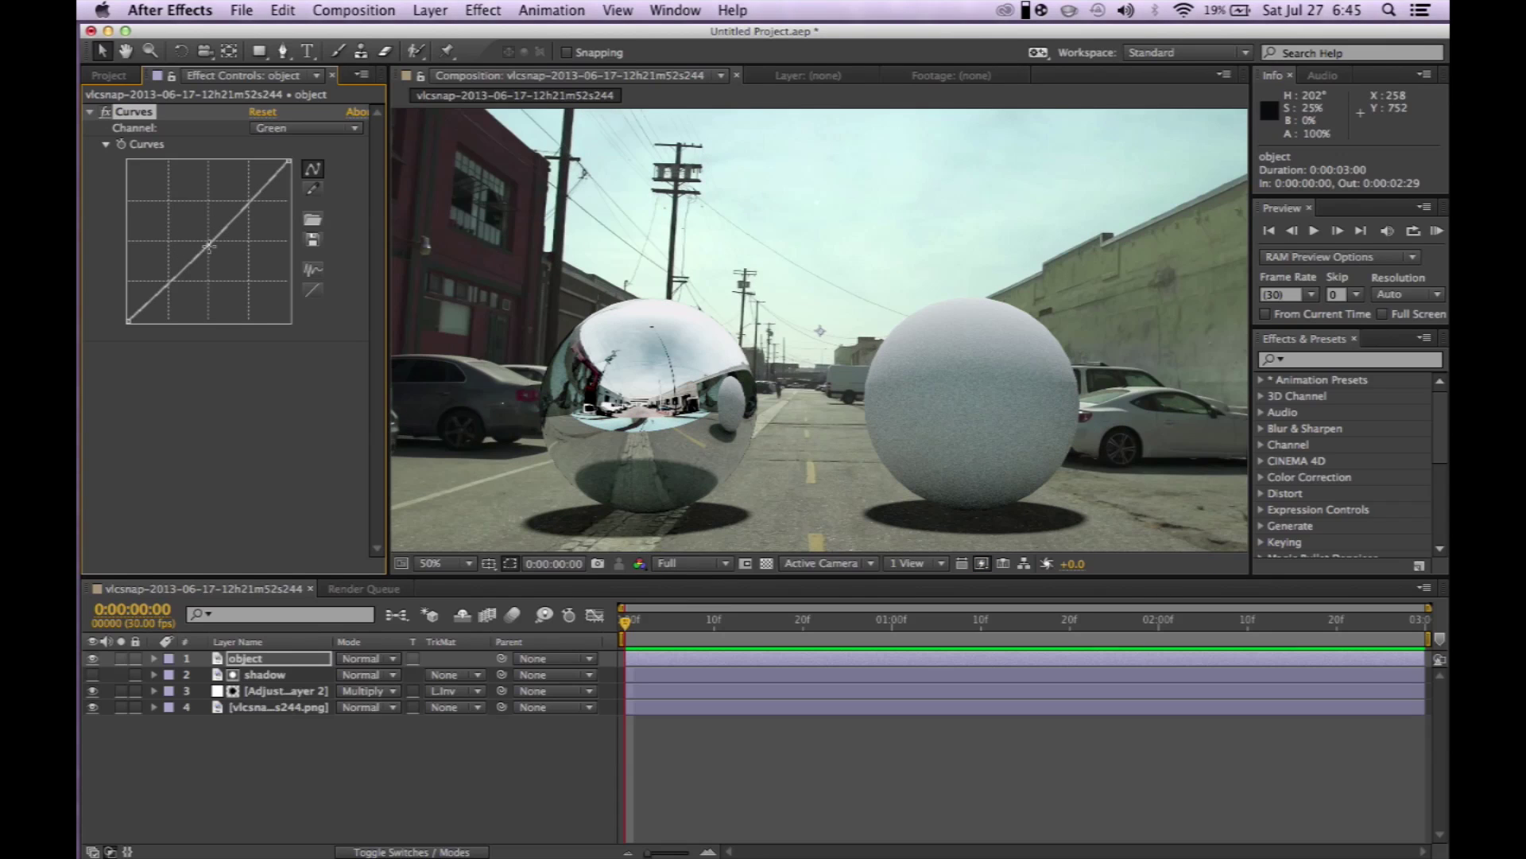
- Add a Hue/Saturation effect to the object layer and set its Master Saturation to -16
{"action": "right_click", "coordinate": [239, 383]}
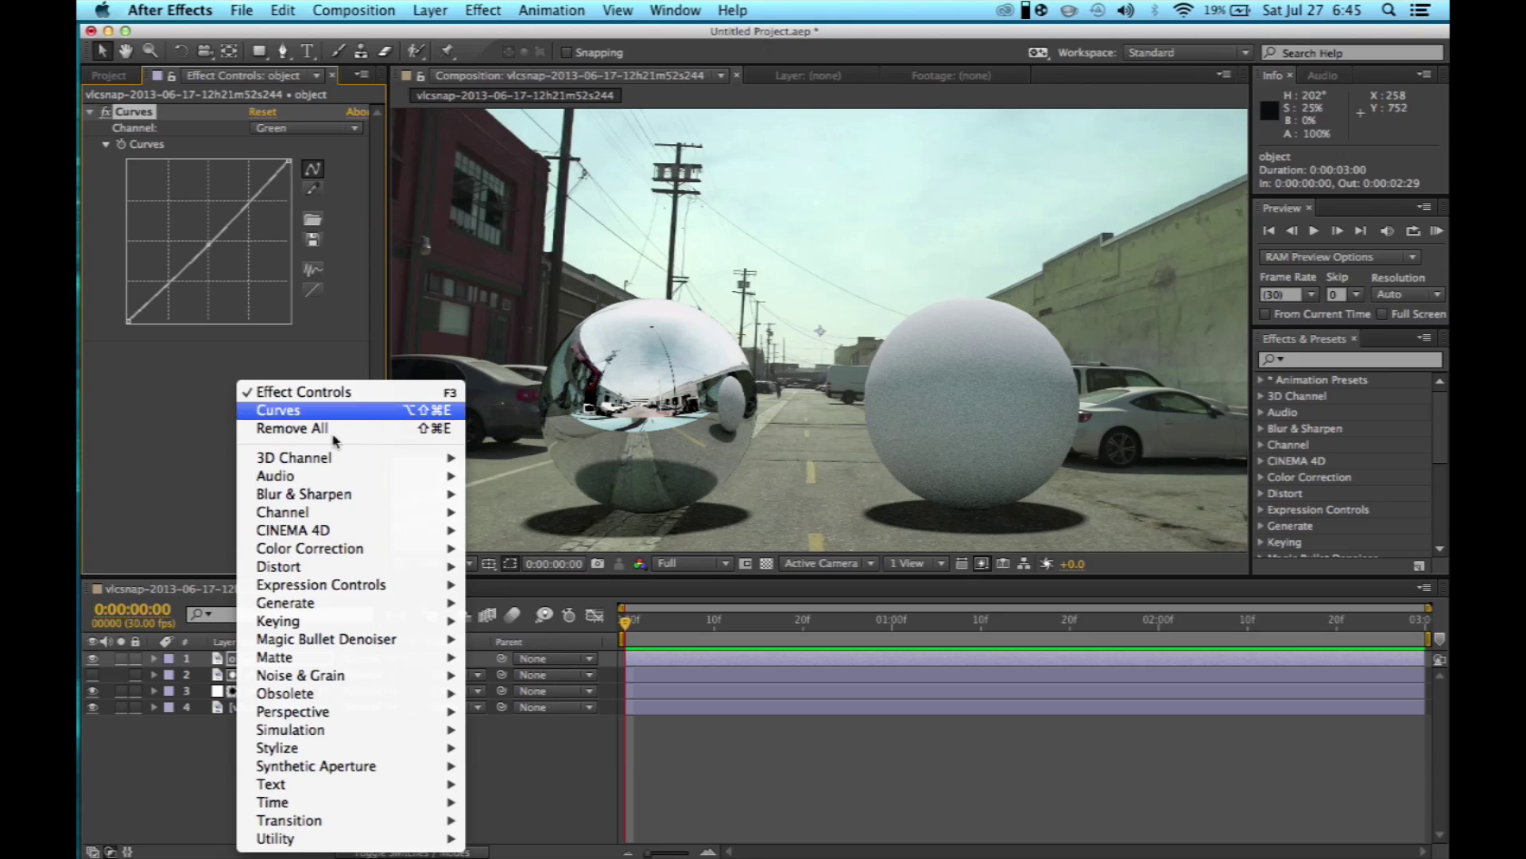
{"action": "mouse_move", "coordinate": [360, 571]}
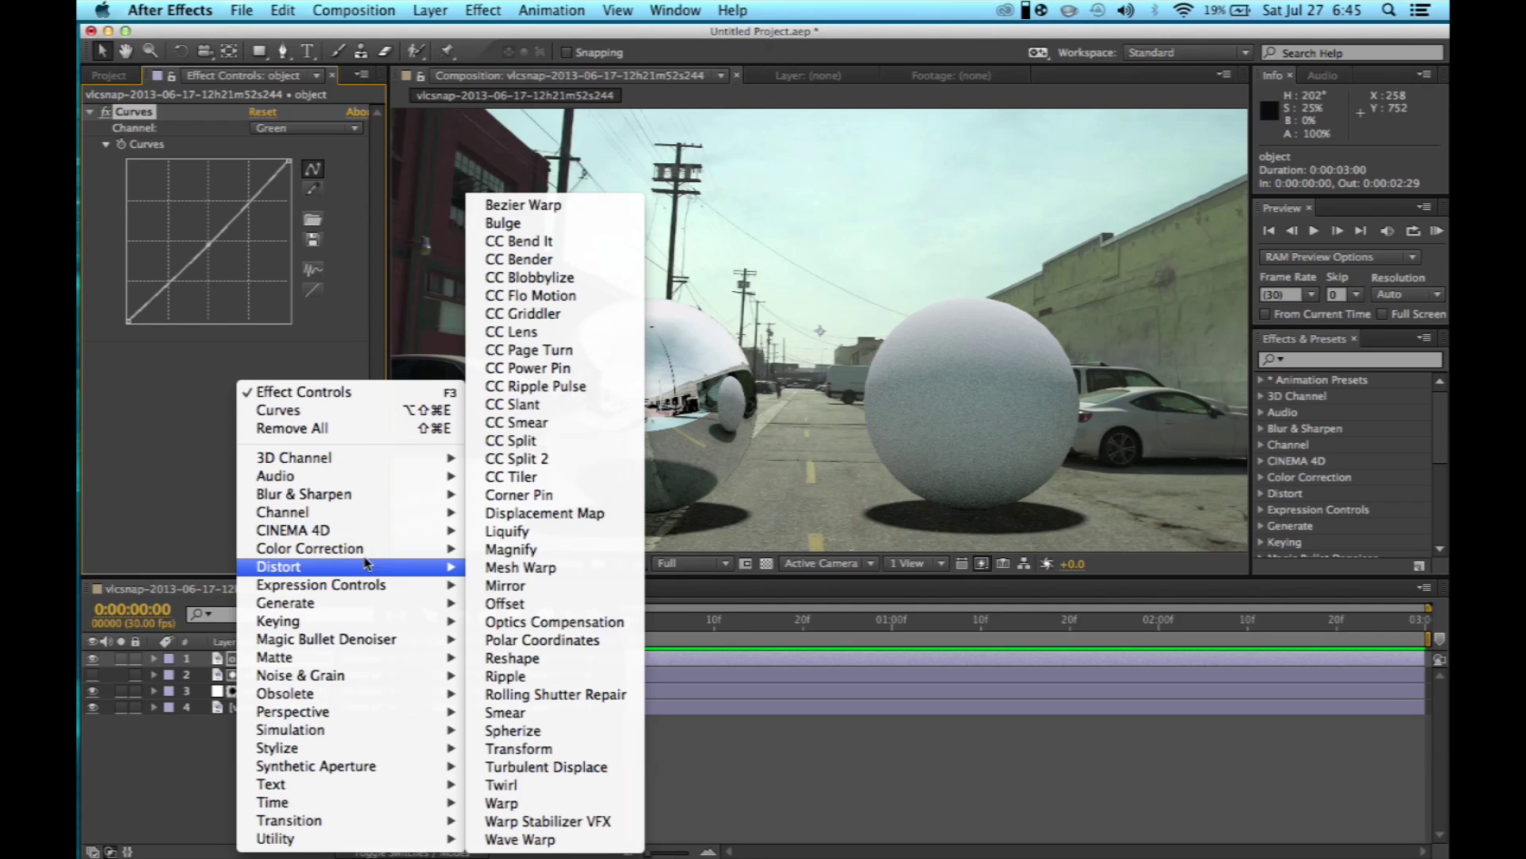
{"action": "mouse_move", "coordinate": [342, 619]}
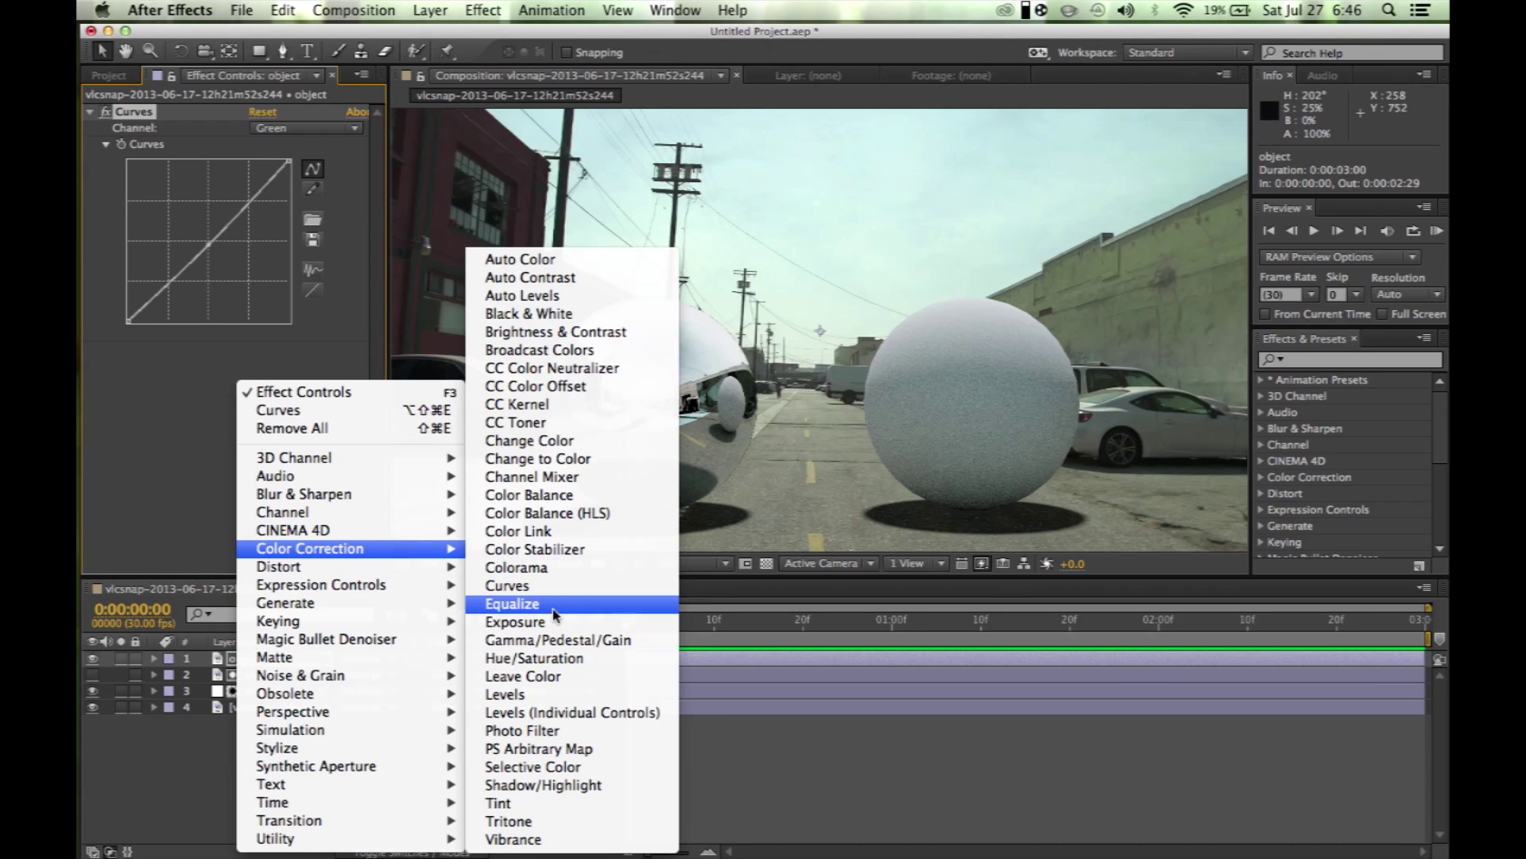
{"action": "key", "text": "Escape"}
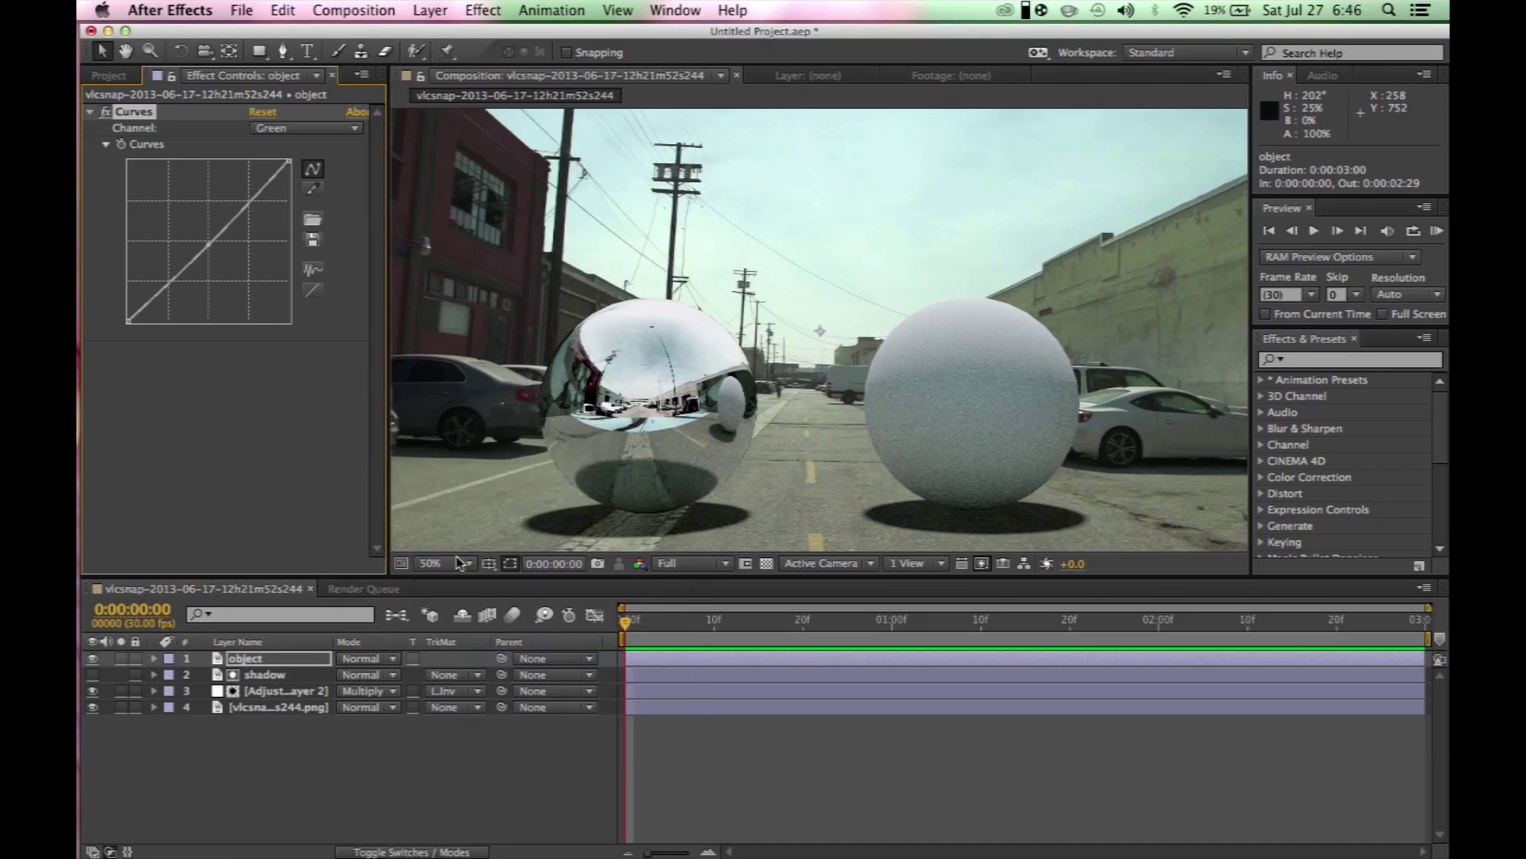
{"action": "left_click", "coordinate": [205, 511]}
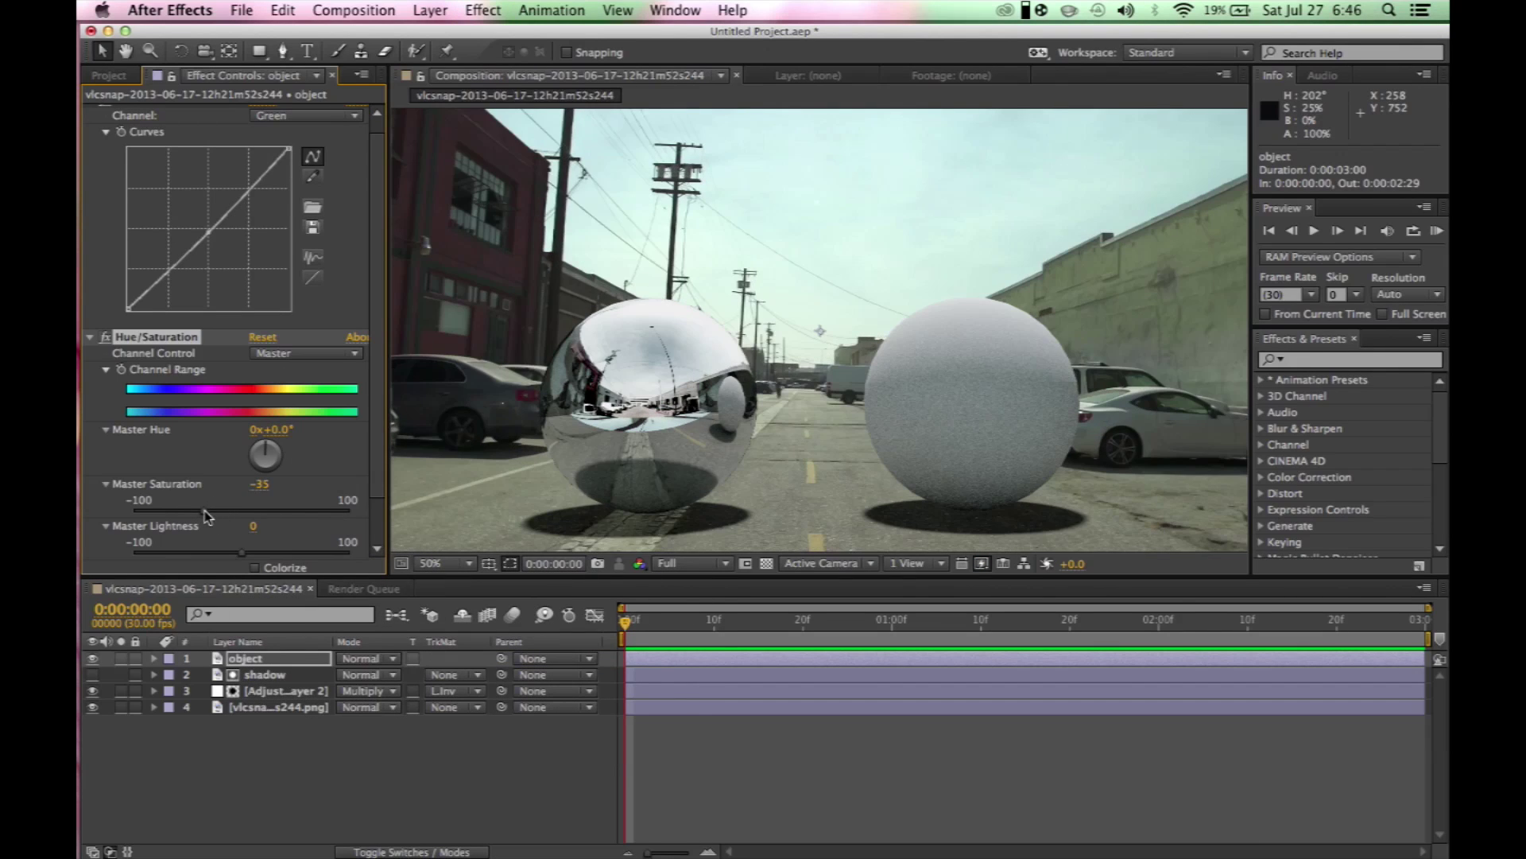
{"action": "left_click_drag", "start_coordinate": [204, 513], "coordinate": [224, 511]}
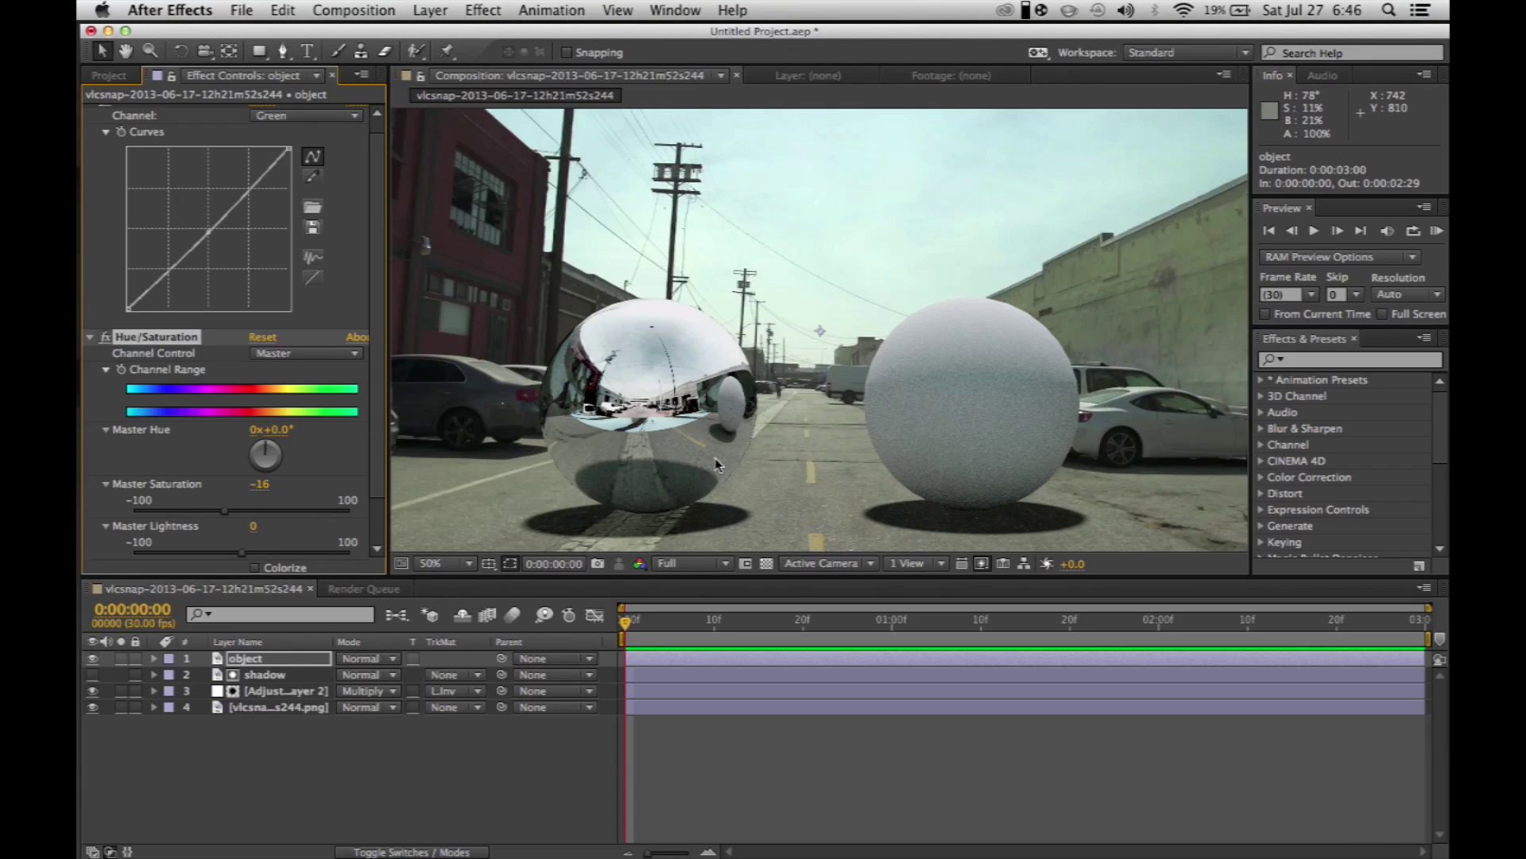
- Restore the green channel curve of the object layer's Curves effect to a straight diagonal
{"action": "left_click", "coordinate": [301, 115]}
{"action": "left_click", "coordinate": [288, 125]}
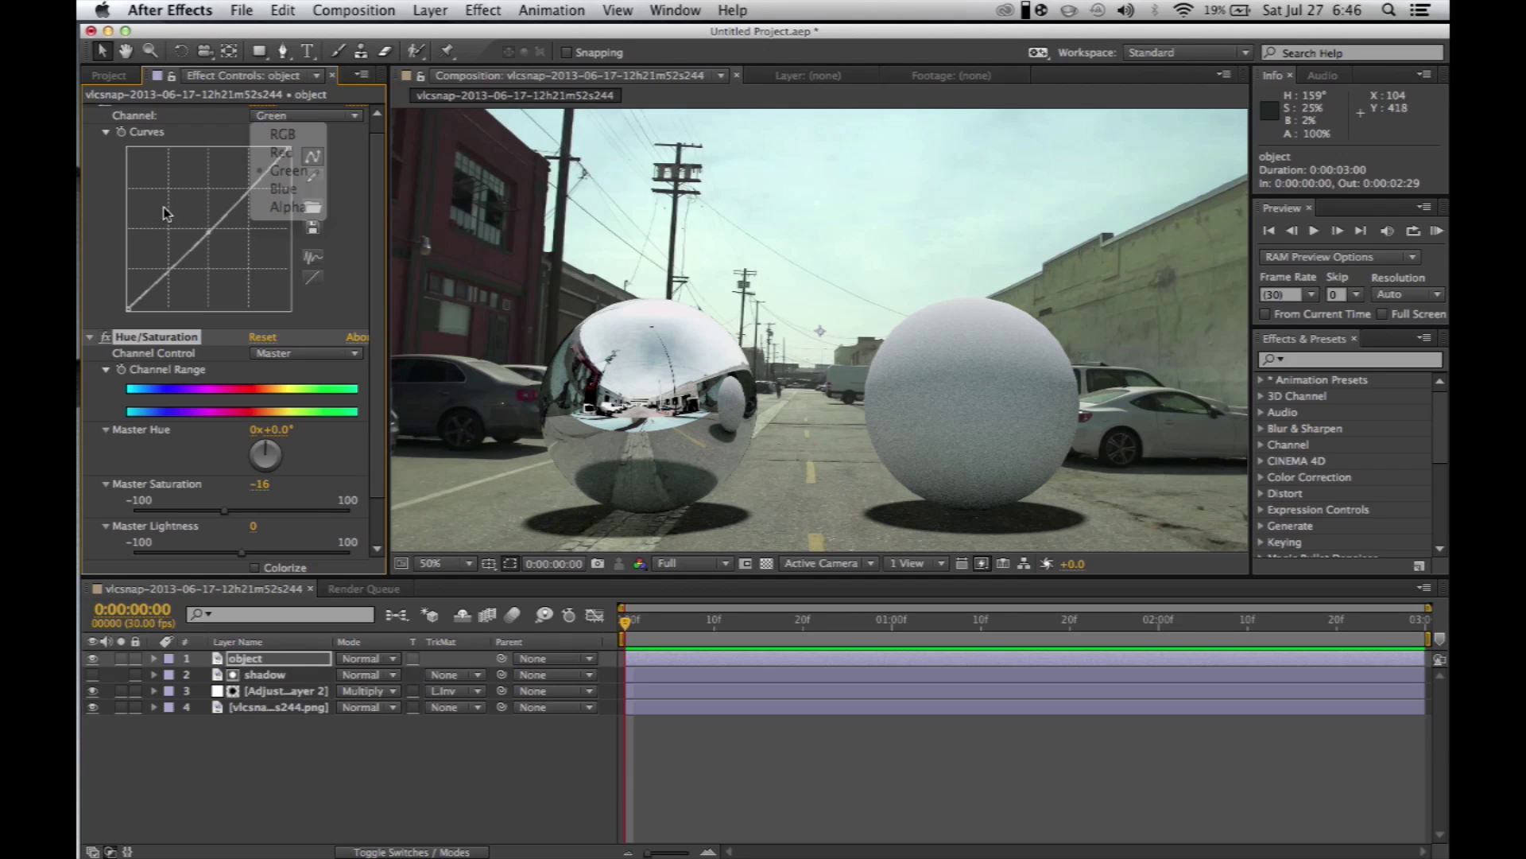
{"action": "left_click", "coordinate": [207, 234]}
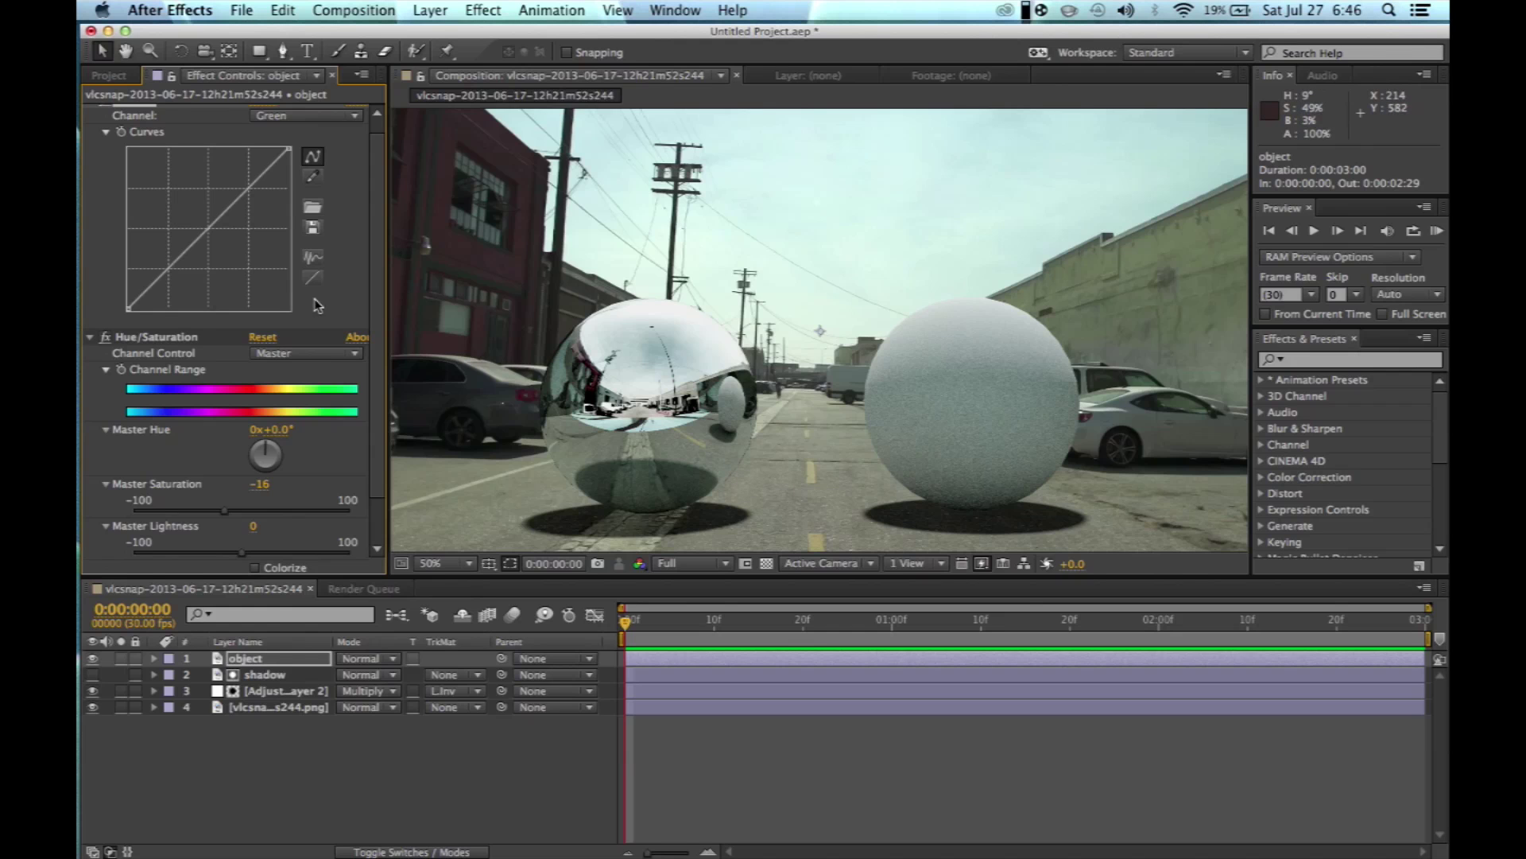
- Switch the object layer's Curves effect to the RGB channel and raise the curve to brighten the spheres
{"action": "scroll", "coordinate": [316, 305], "scroll_direction": "up", "scroll_amount": 1}
{"action": "left_click", "coordinate": [278, 129]}
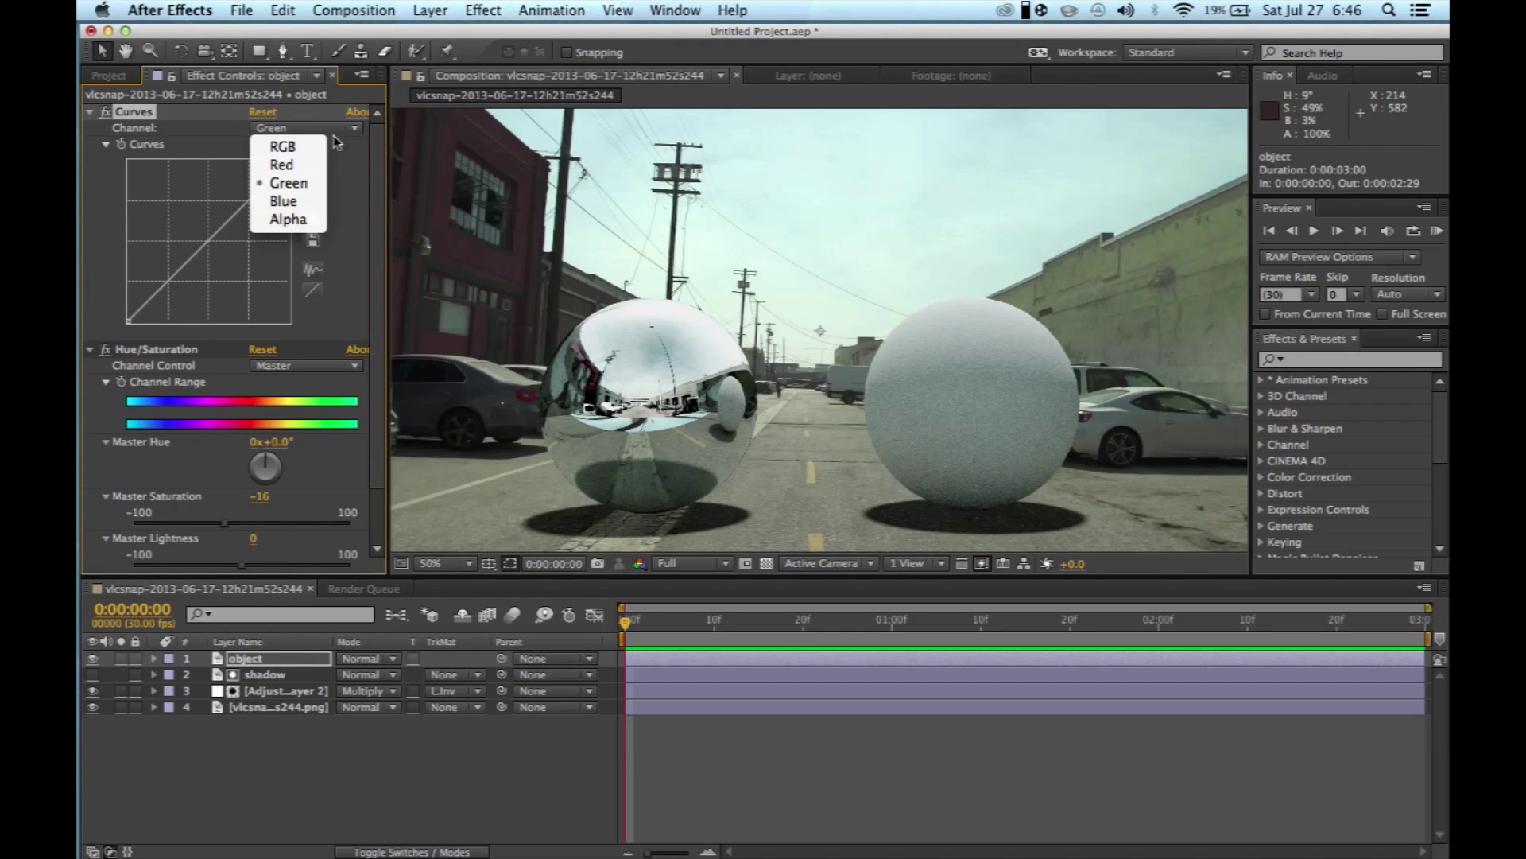
{"action": "left_click", "coordinate": [230, 215]}
{"action": "left_click_drag", "start_coordinate": [230, 215], "coordinate": [191, 229]}
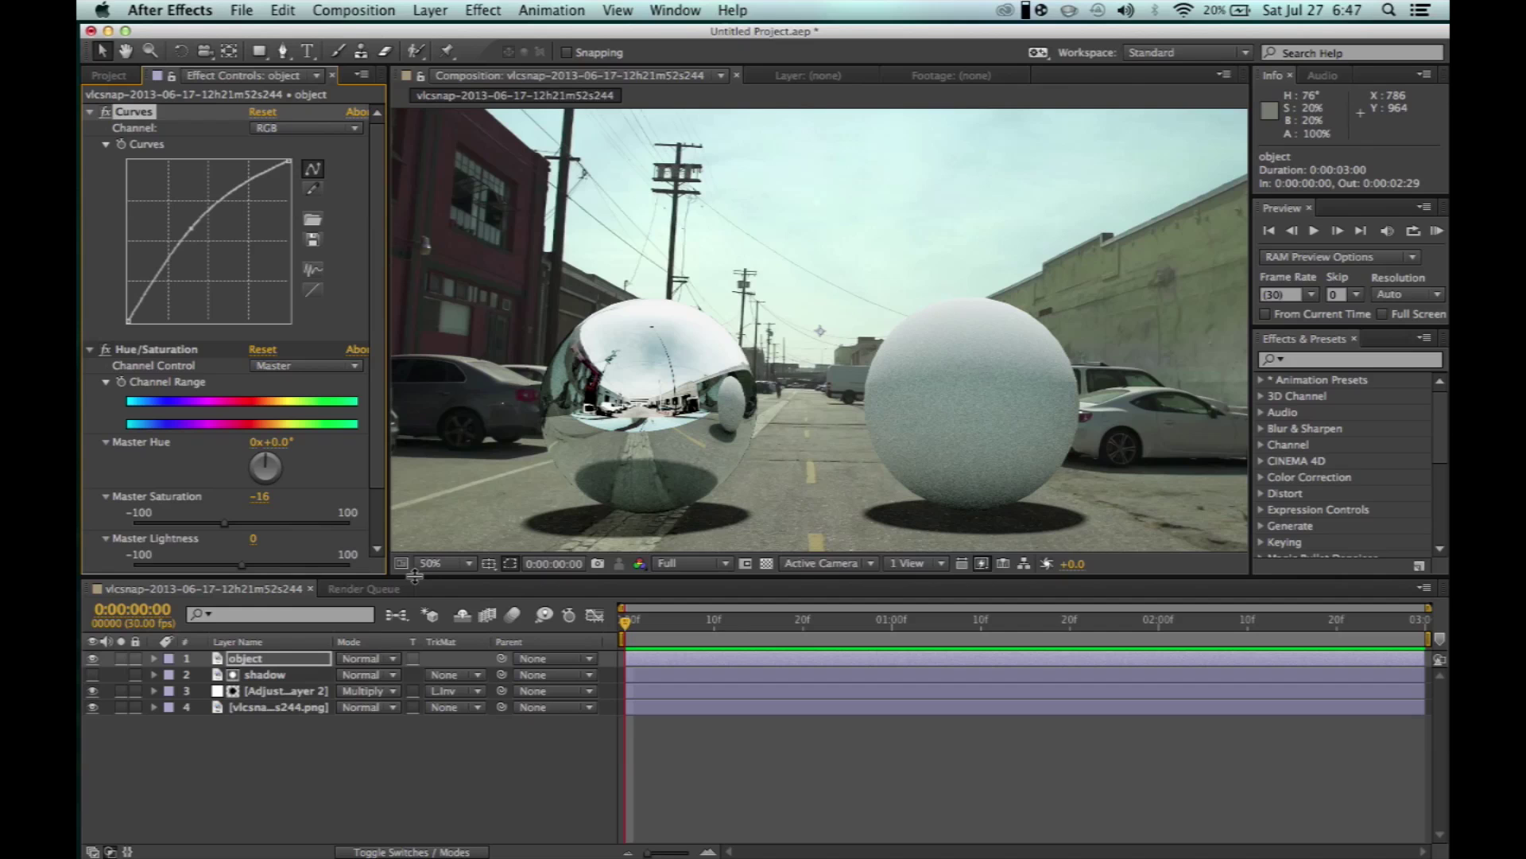
- Collapse the object layer's existing effects and add a Fast Blur effect with Blurriness set to 1
{"action": "left_click", "coordinate": [92, 116]}
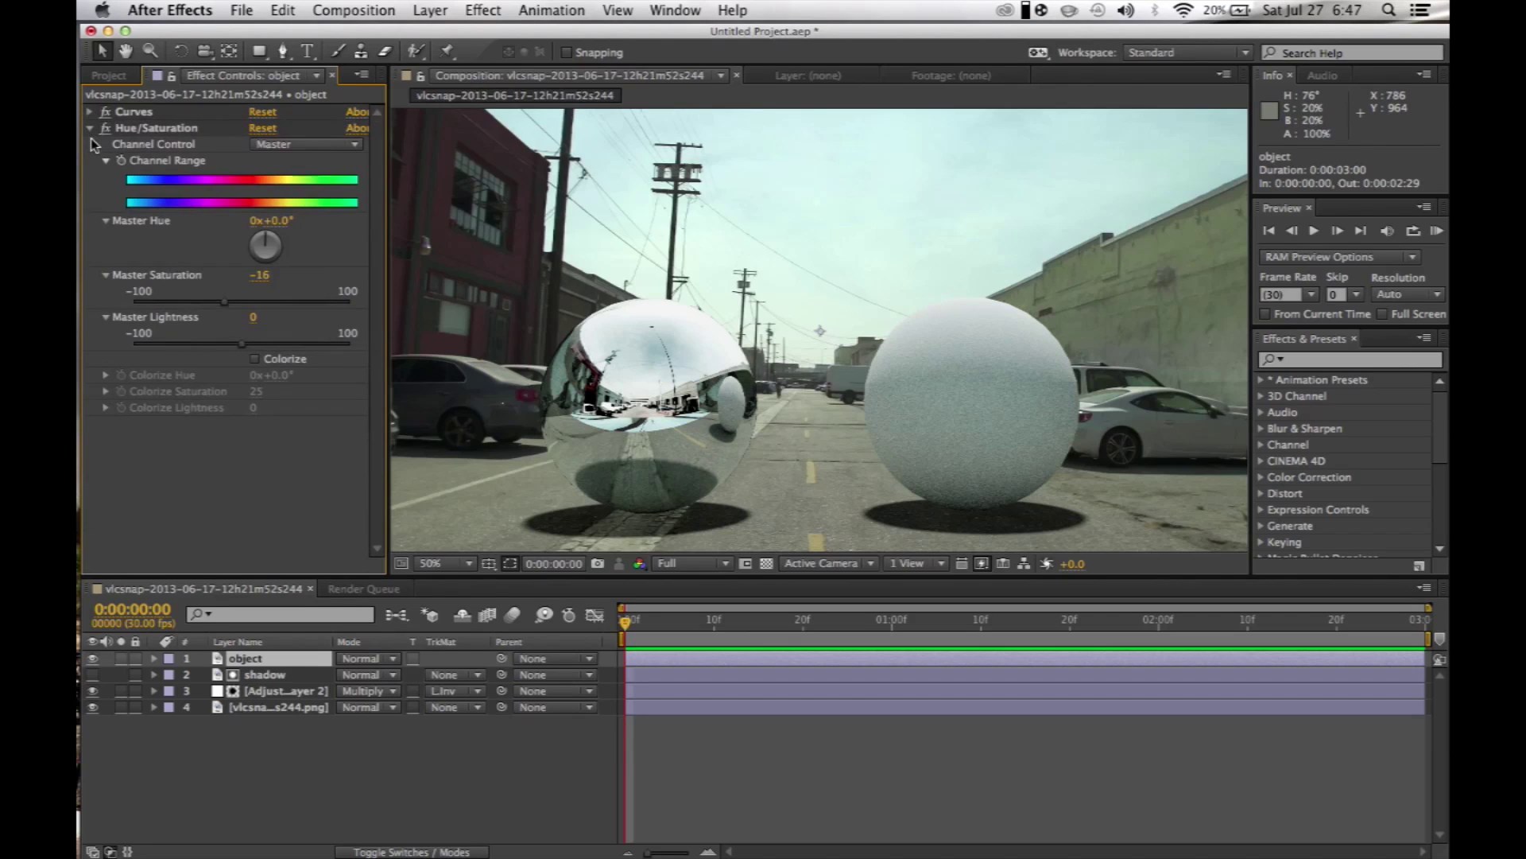
{"action": "left_click", "coordinate": [92, 128]}
{"action": "right_click", "coordinate": [198, 375]}
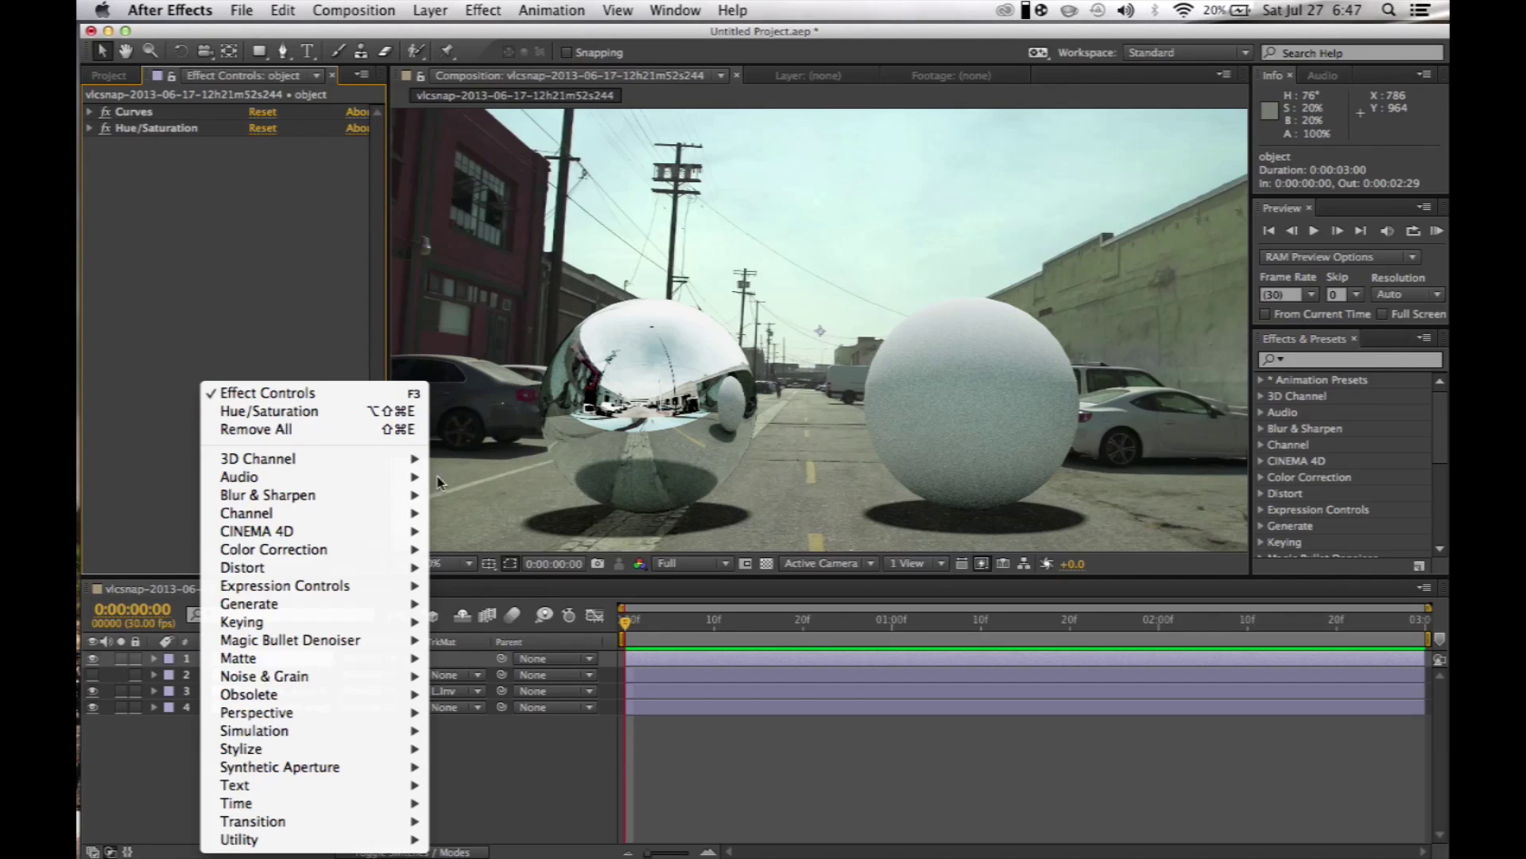
{"action": "mouse_move", "coordinate": [373, 477]}
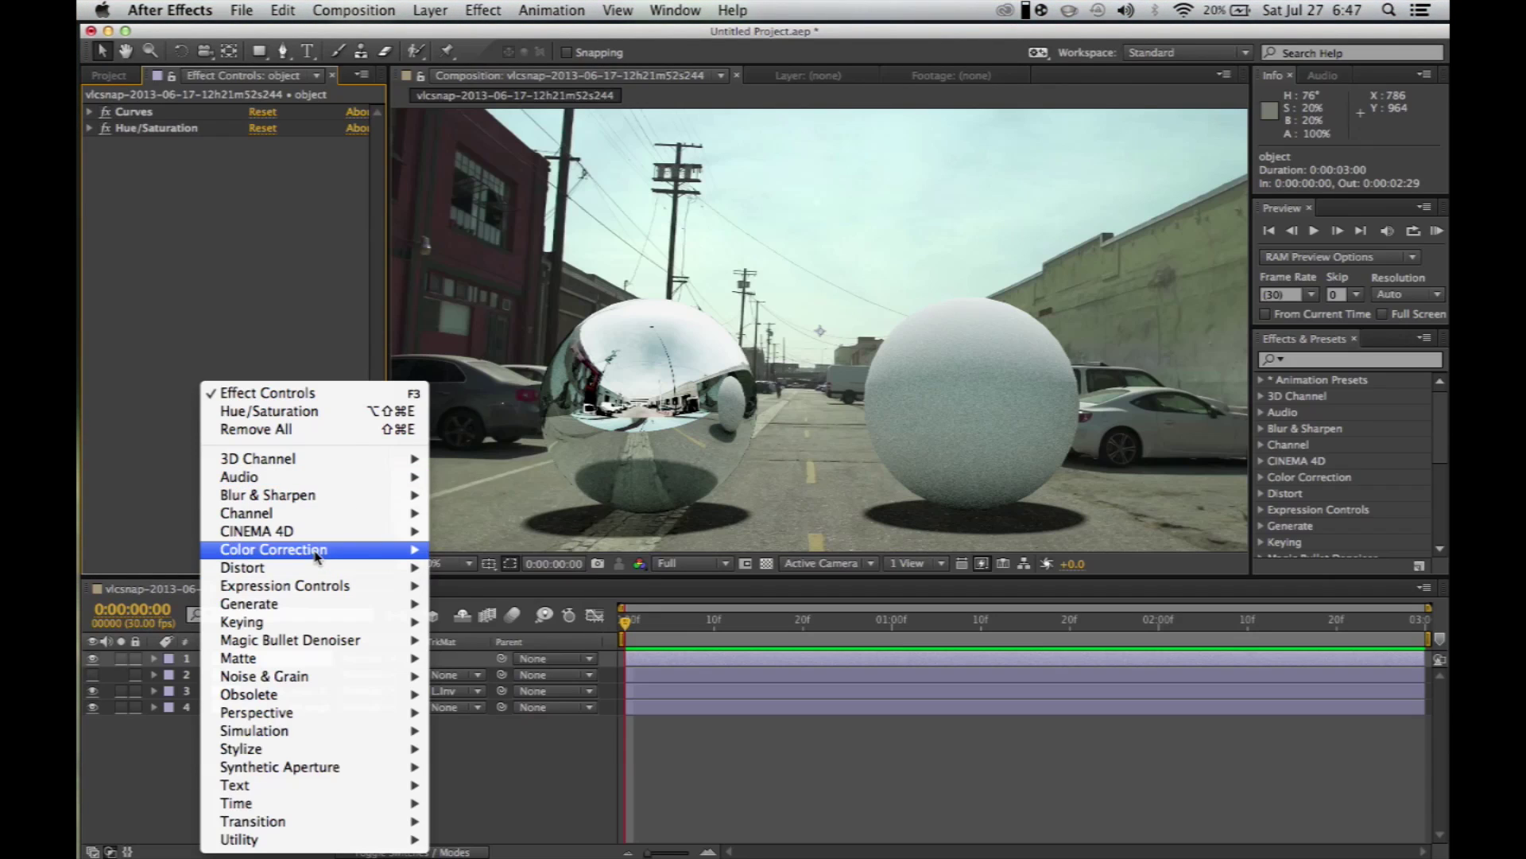
{"action": "mouse_move", "coordinate": [315, 556]}
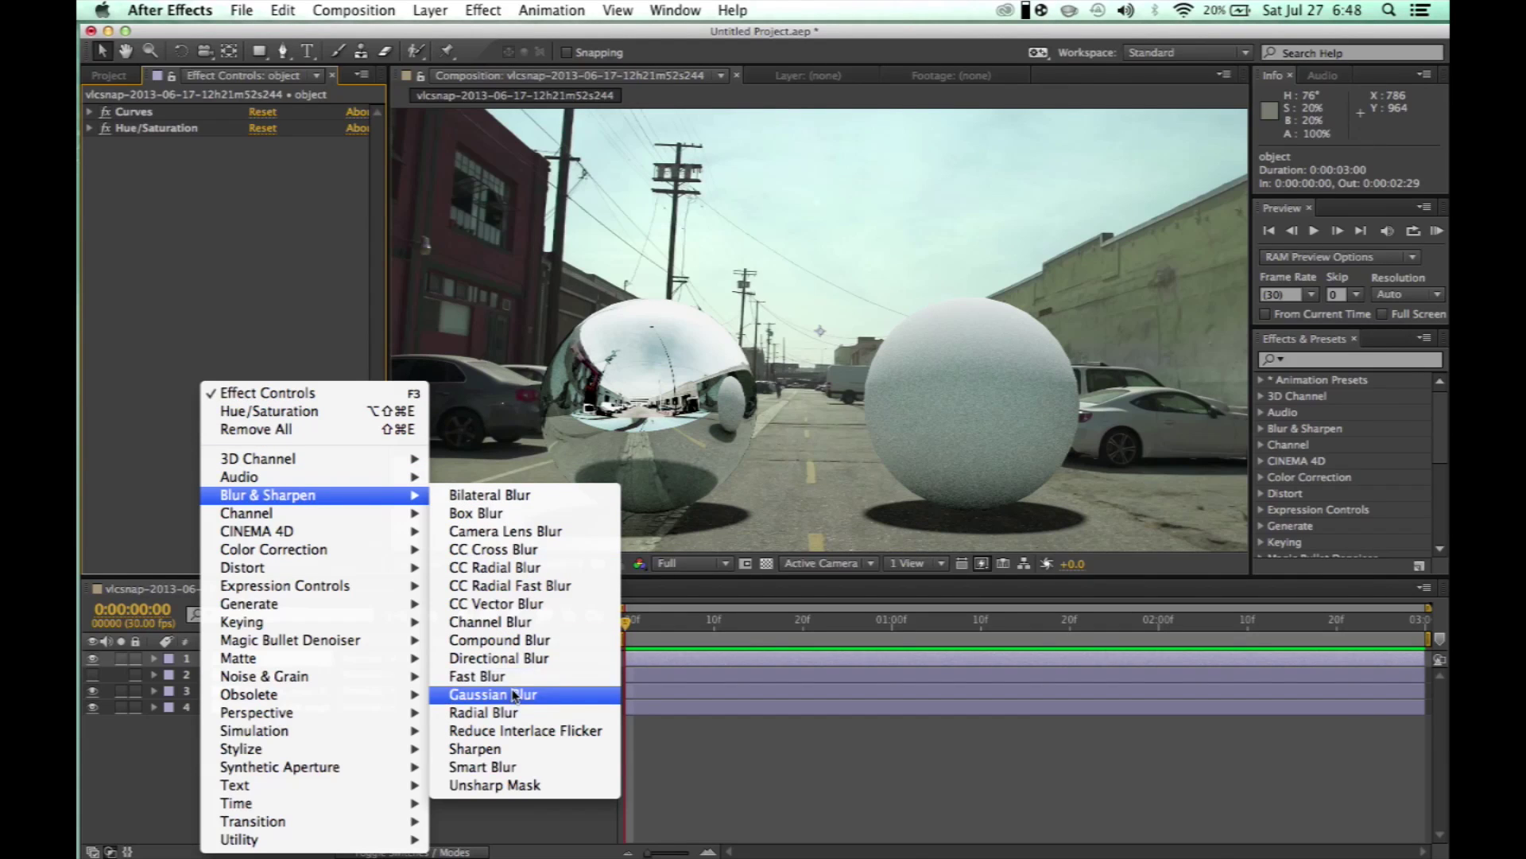
{"action": "left_click", "coordinate": [508, 674]}
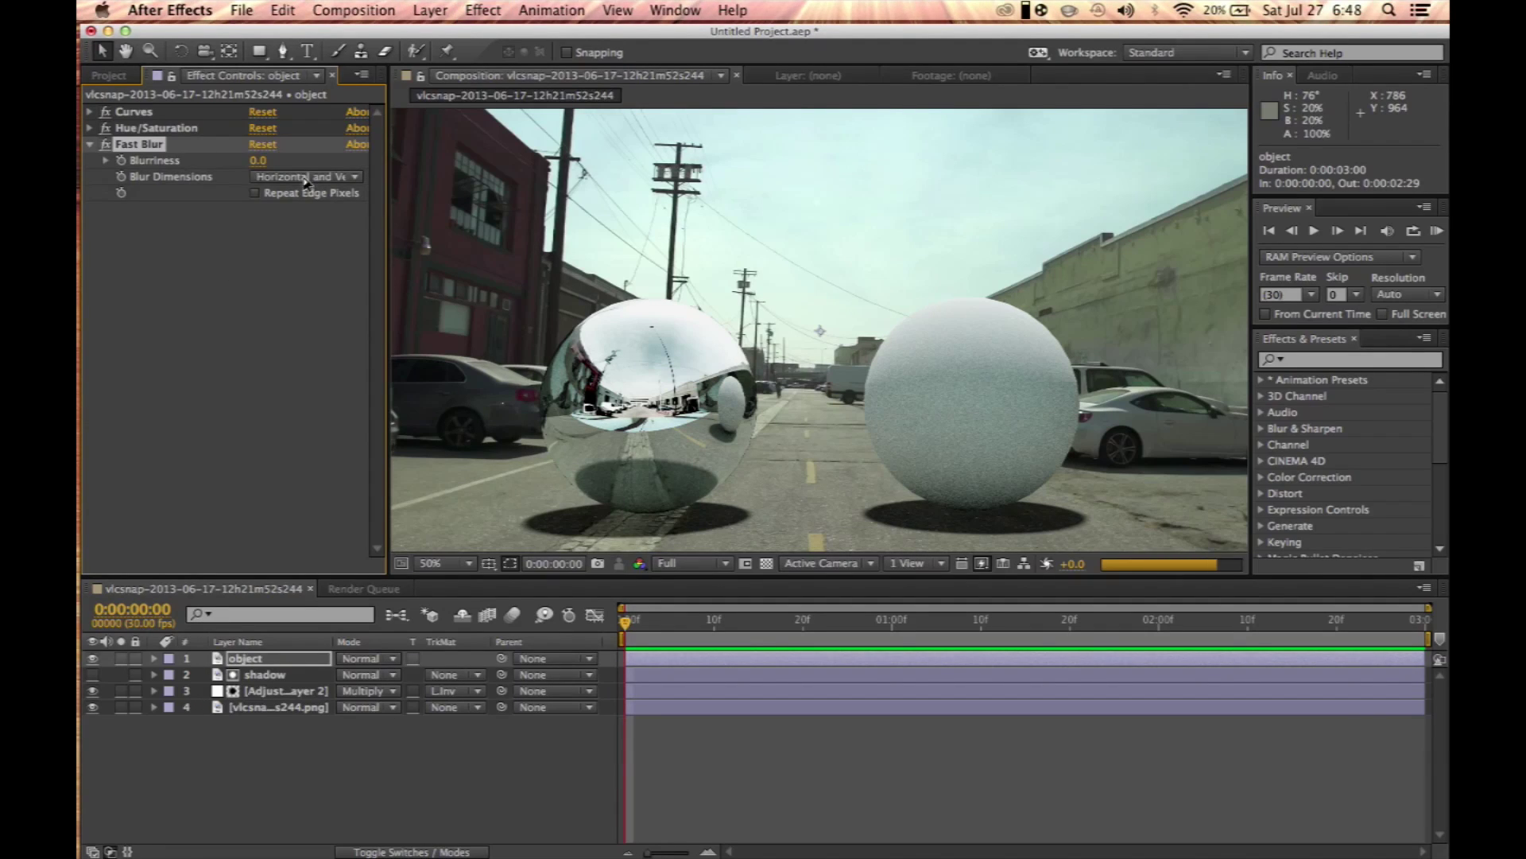
{"action": "left_click", "coordinate": [257, 161]}
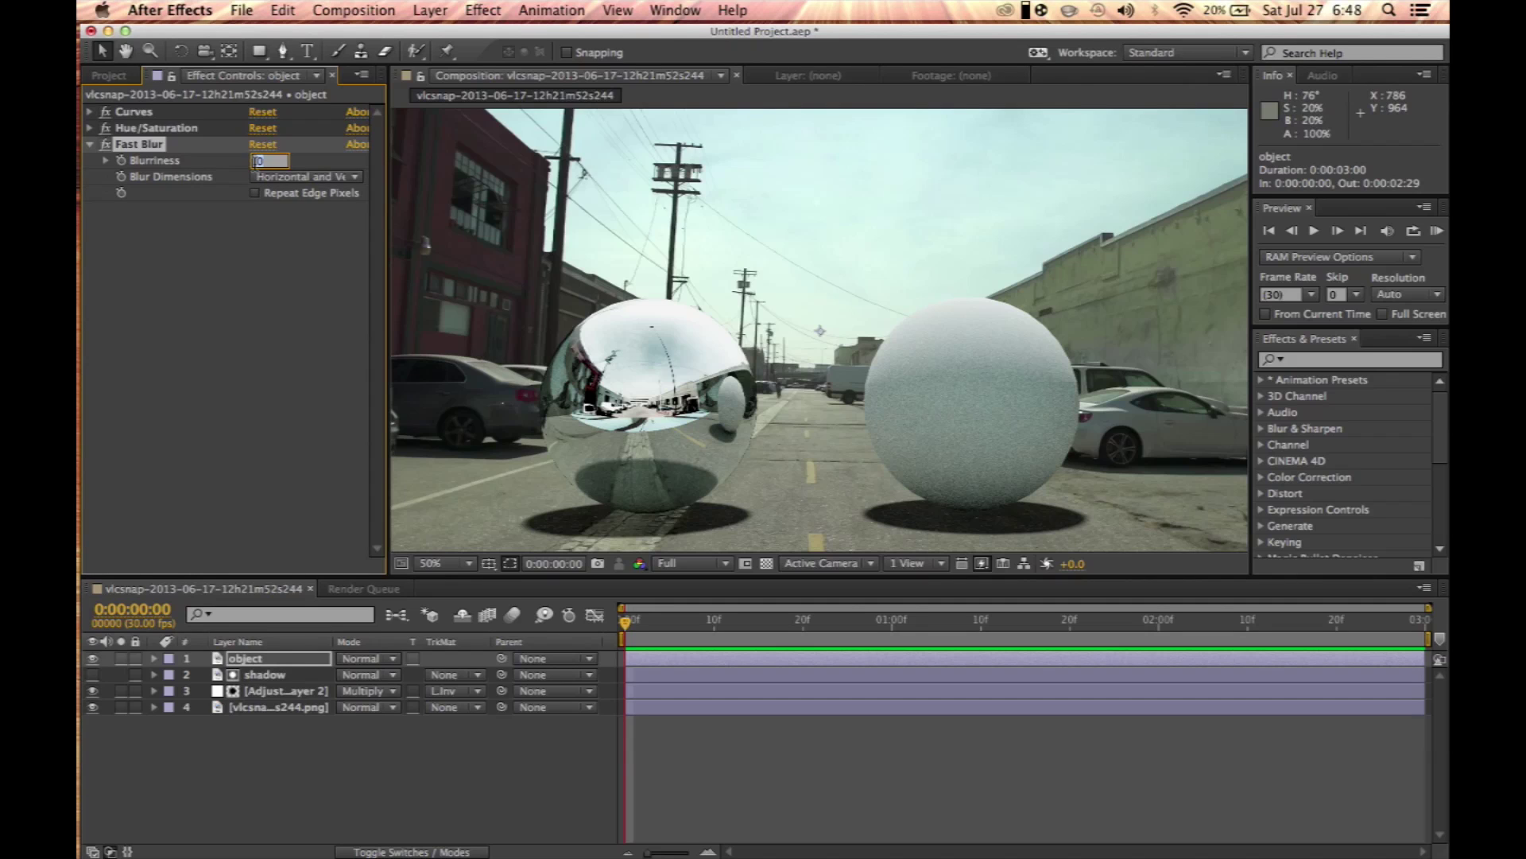
{"action": "type", "text": "1"}
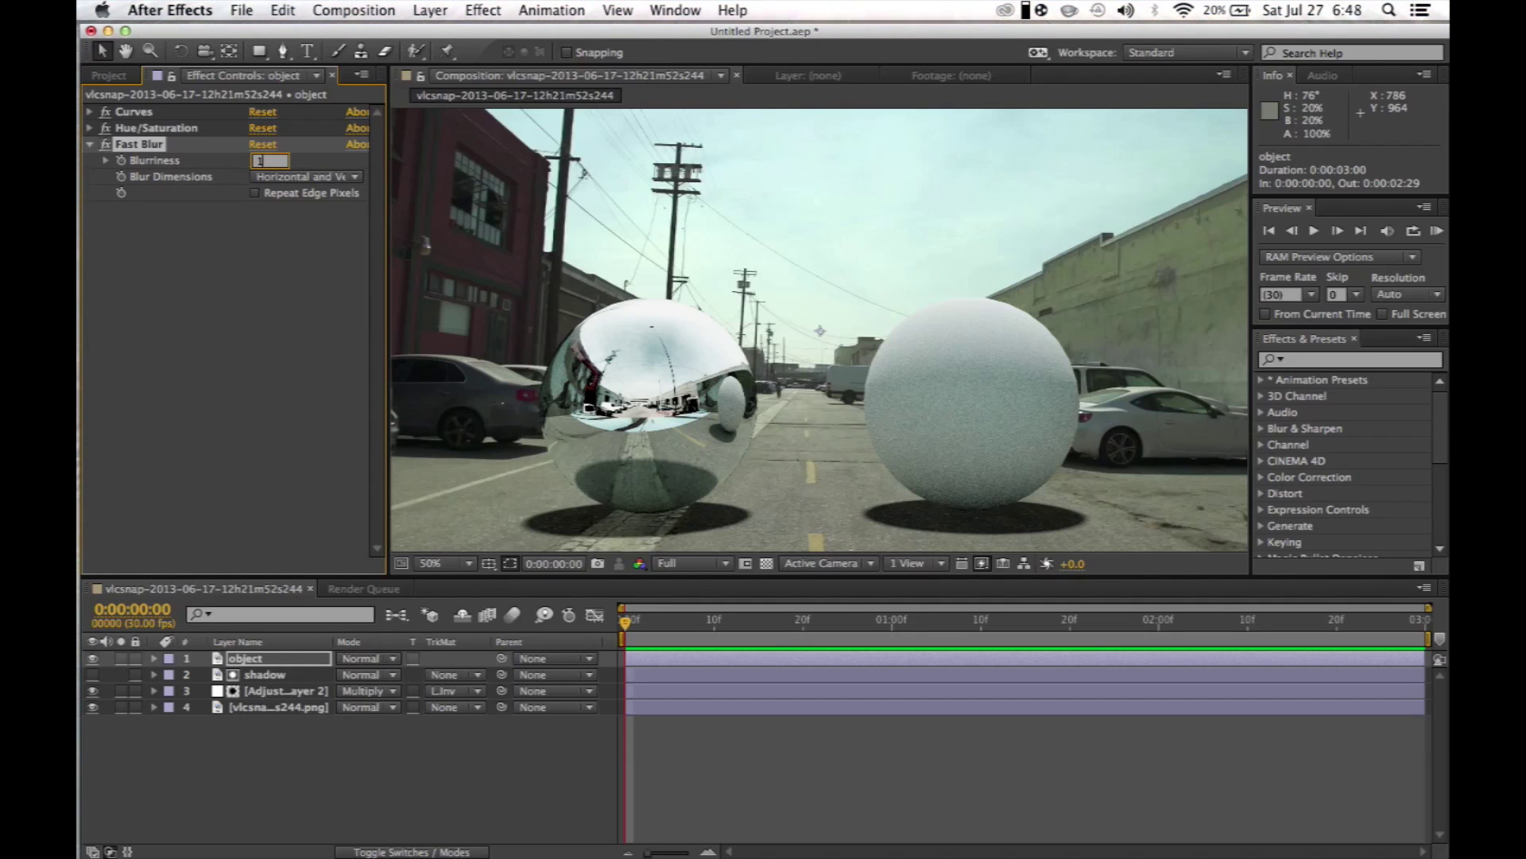
{"action": "left_click", "coordinate": [288, 242]}
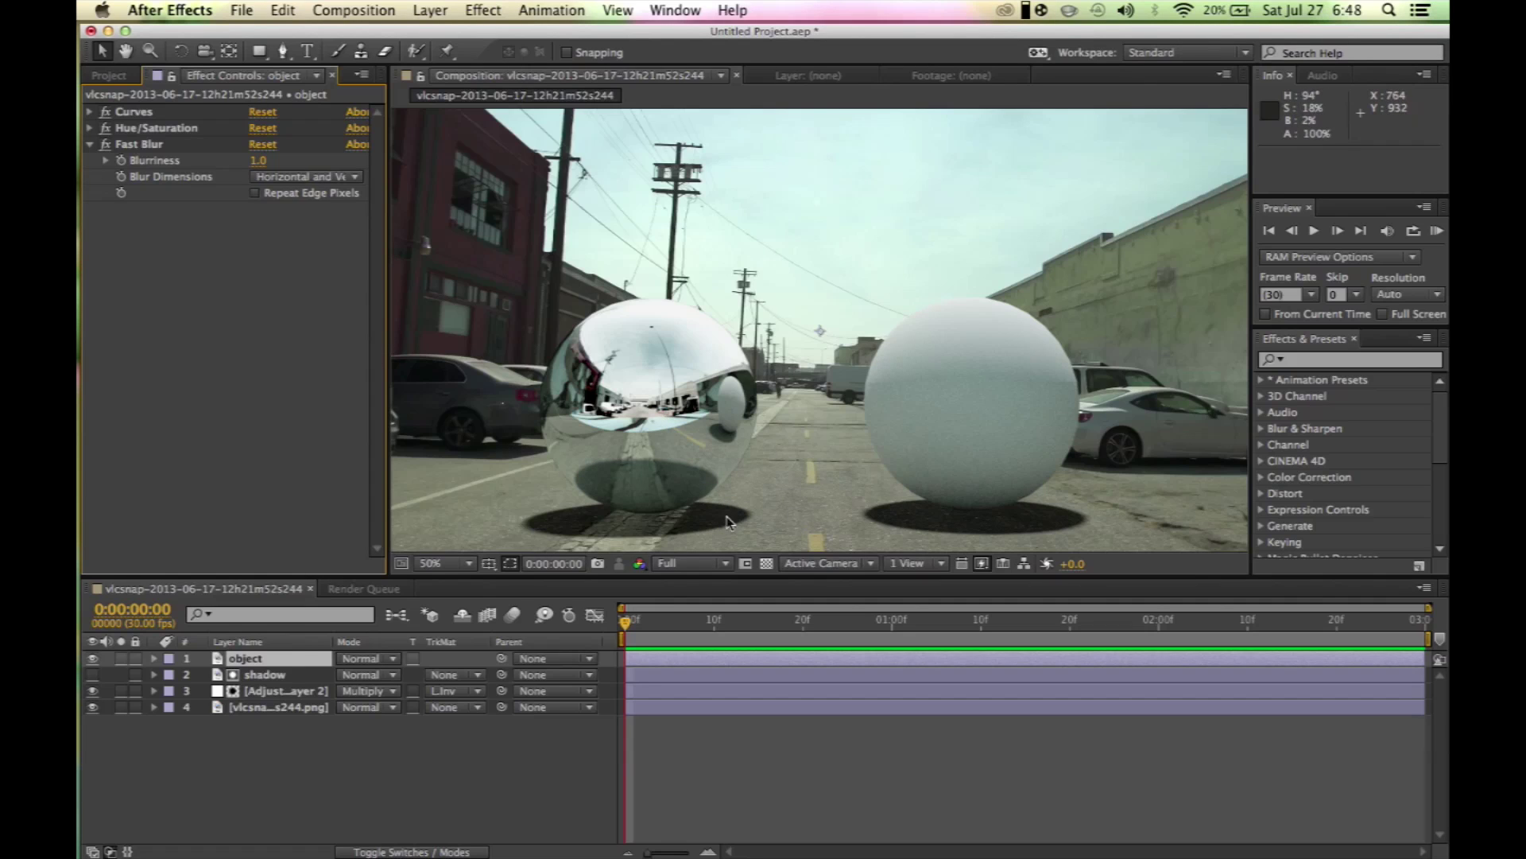
- Switch the Curves effect of Adjustment Layer 2 to the RGB channel and raise its curve slightly to lighten the shadows
{"action": "left_click", "coordinate": [794, 674]}
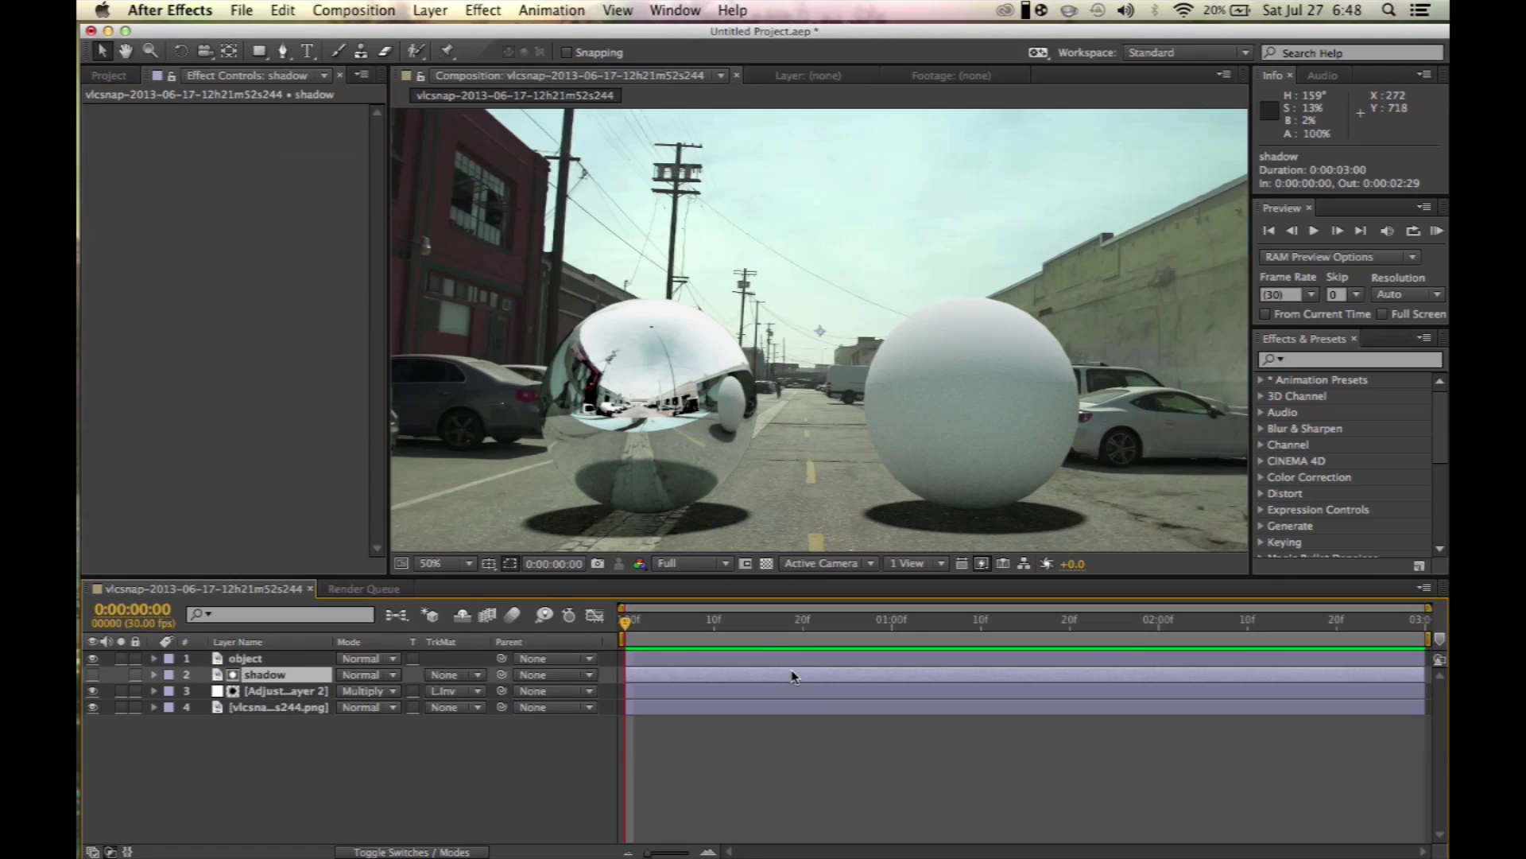
{"action": "left_click", "coordinate": [689, 690]}
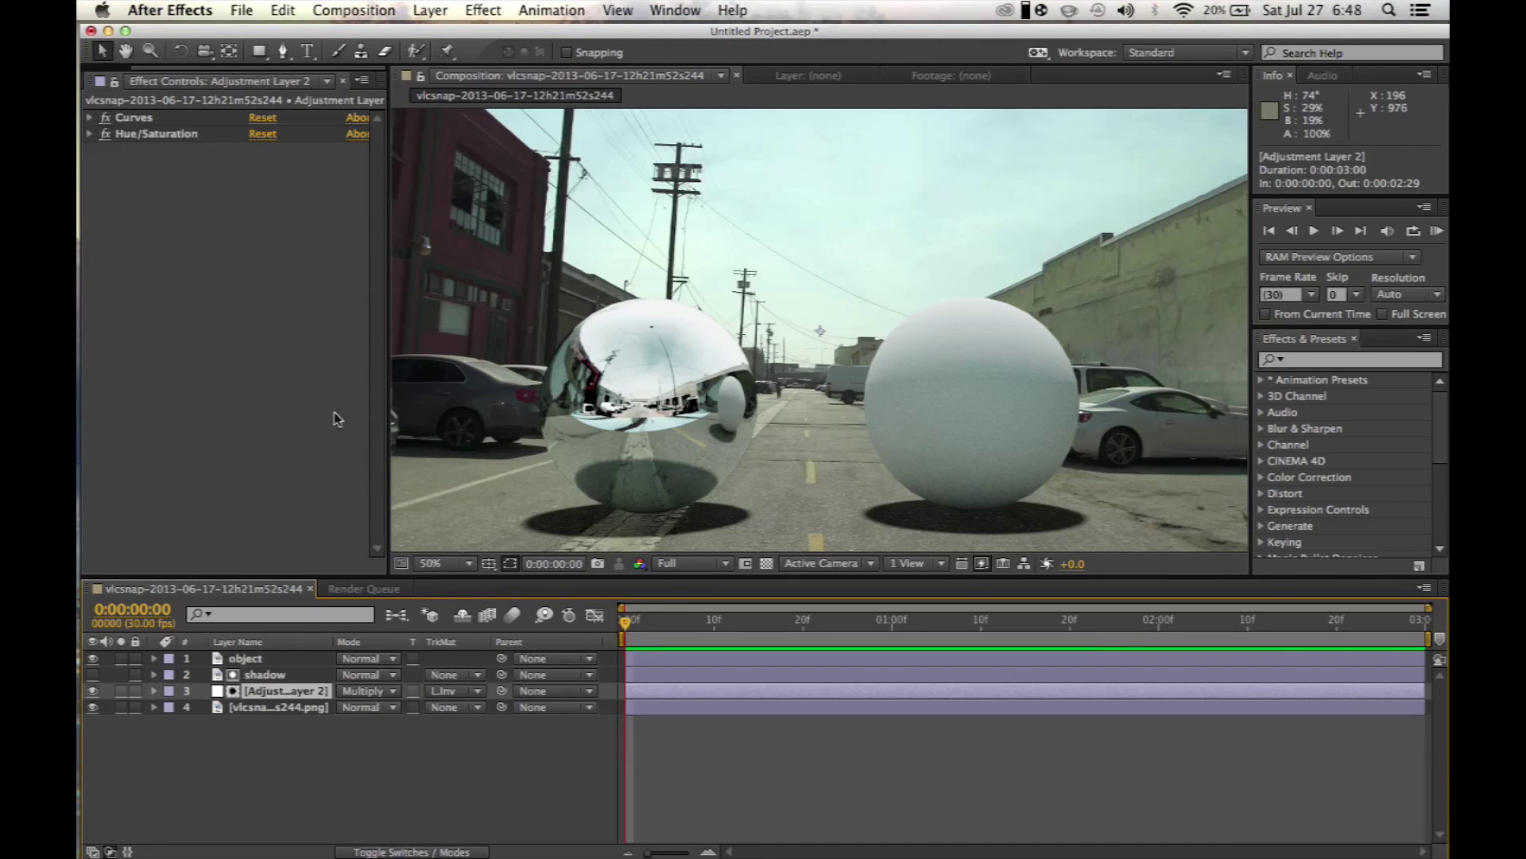
{"action": "left_click", "coordinate": [91, 117]}
{"action": "left_click", "coordinate": [280, 133]}
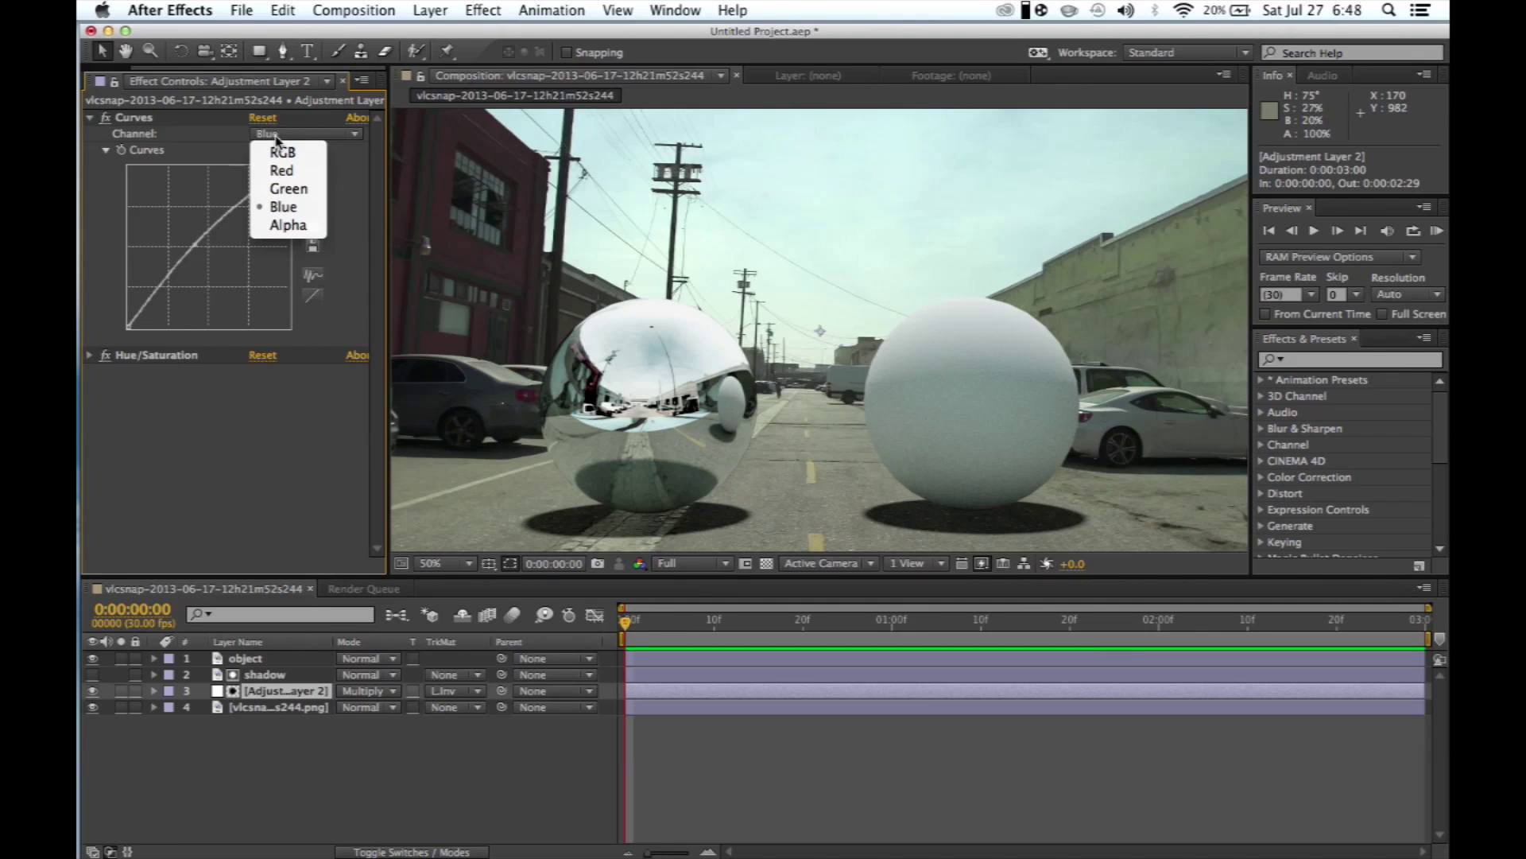
{"action": "left_click", "coordinate": [277, 146]}
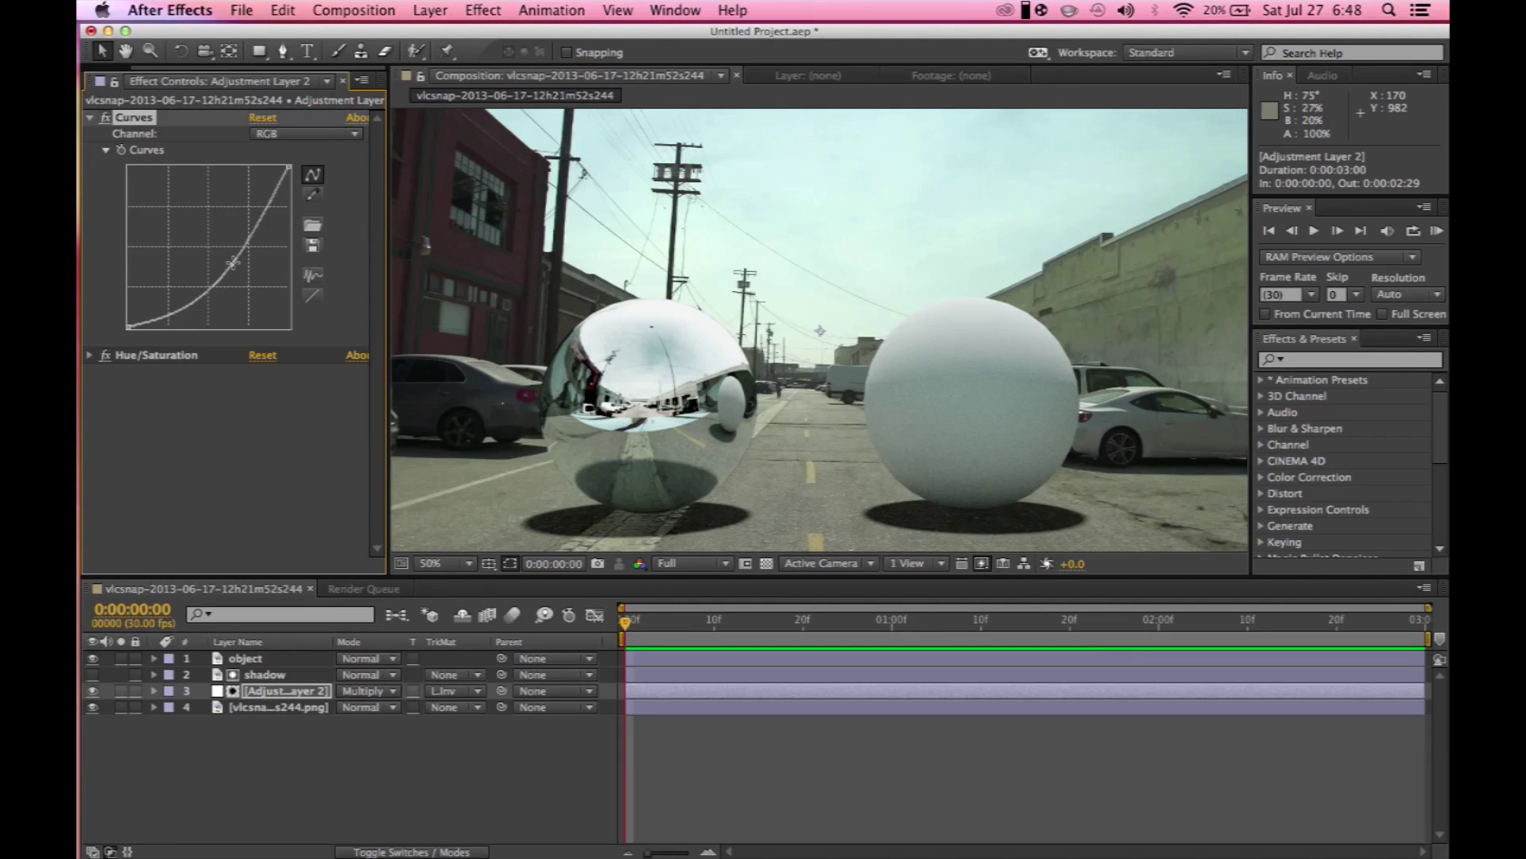
{"action": "left_click_drag", "start_coordinate": [230, 256], "coordinate": [228, 259]}
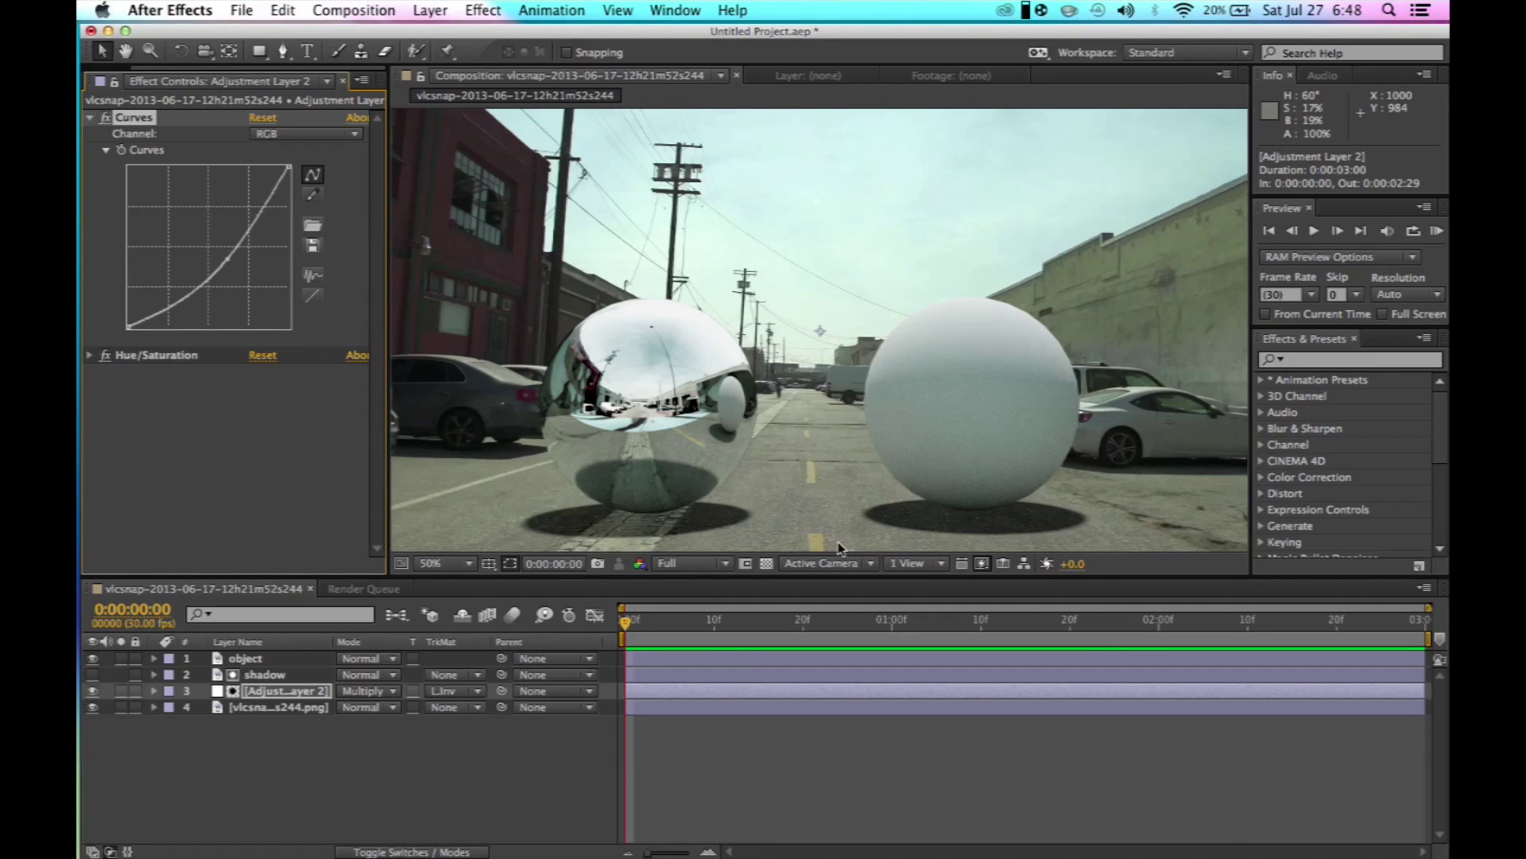
- Switch the adjustment layer's Curves effect to the Green channel and raise the curve's midpoint slightly to tint the shadows green
{"action": "left_click", "coordinate": [272, 137]}
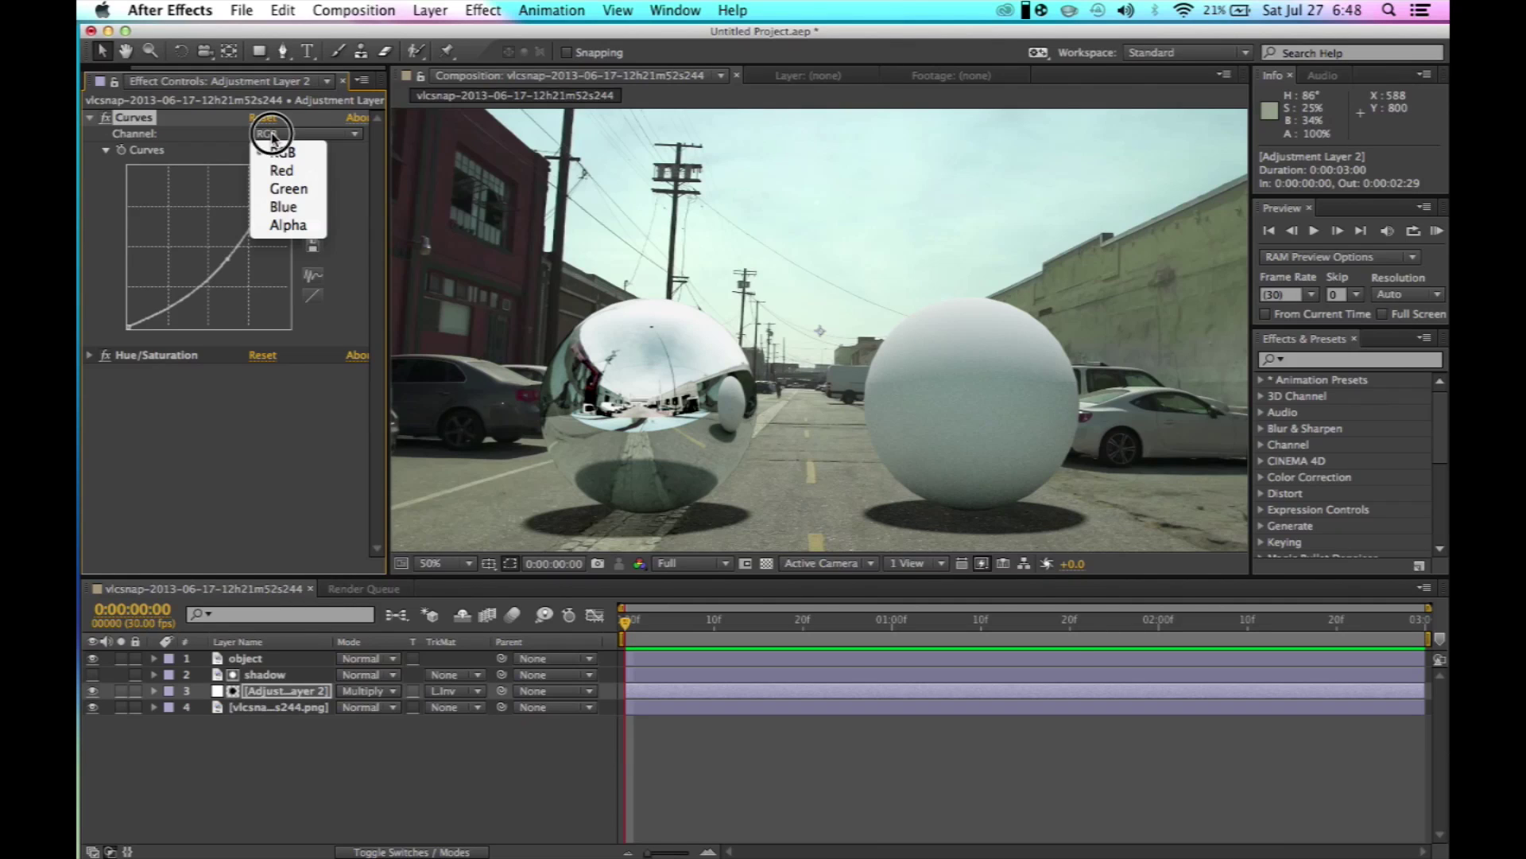
{"action": "left_click", "coordinate": [298, 190]}
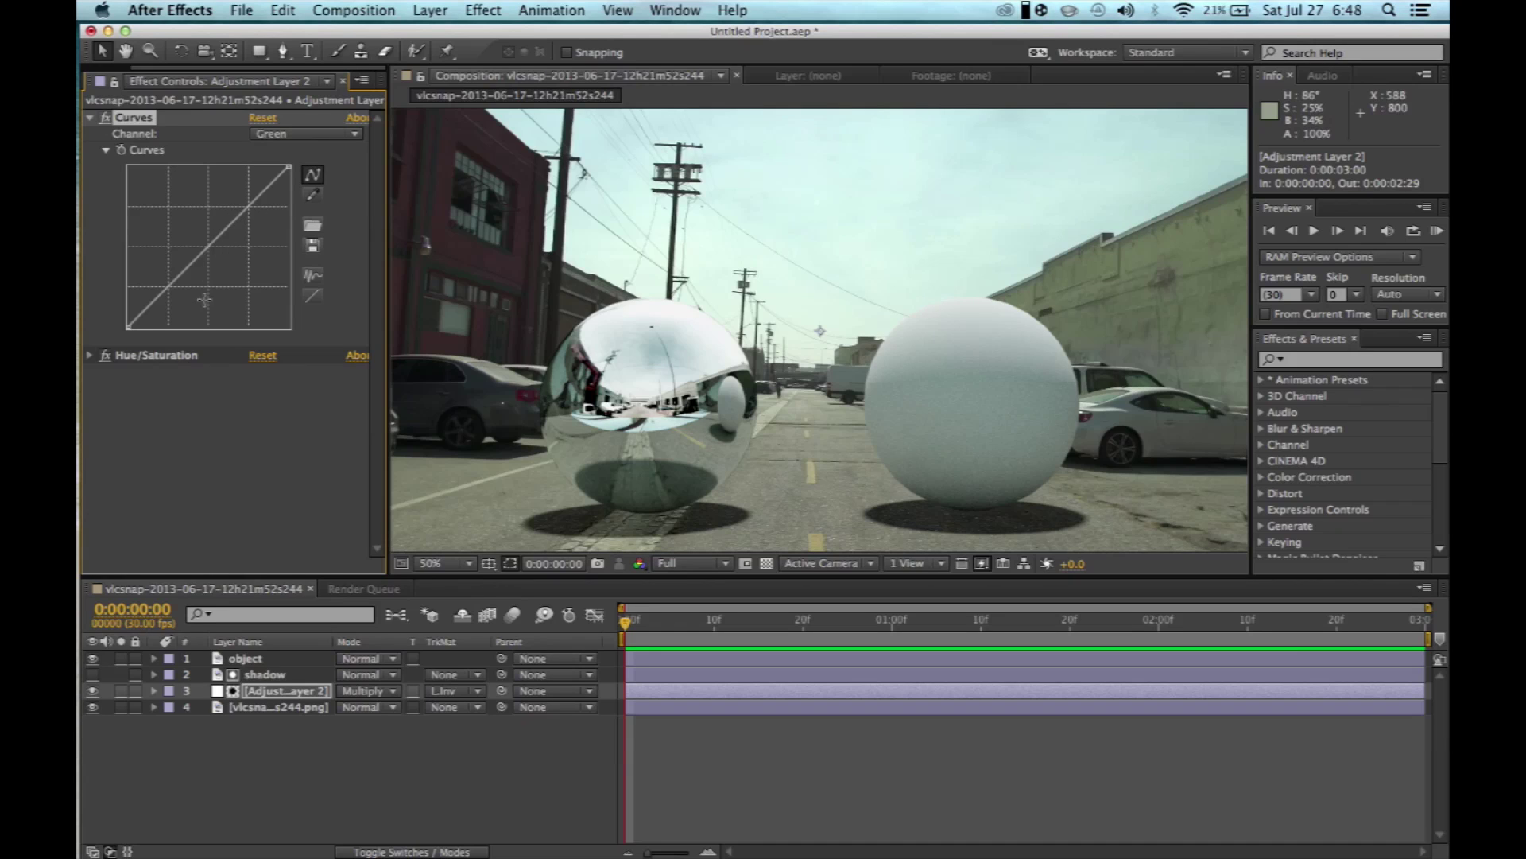
{"action": "left_click_drag", "start_coordinate": [209, 253], "coordinate": [204, 243]}
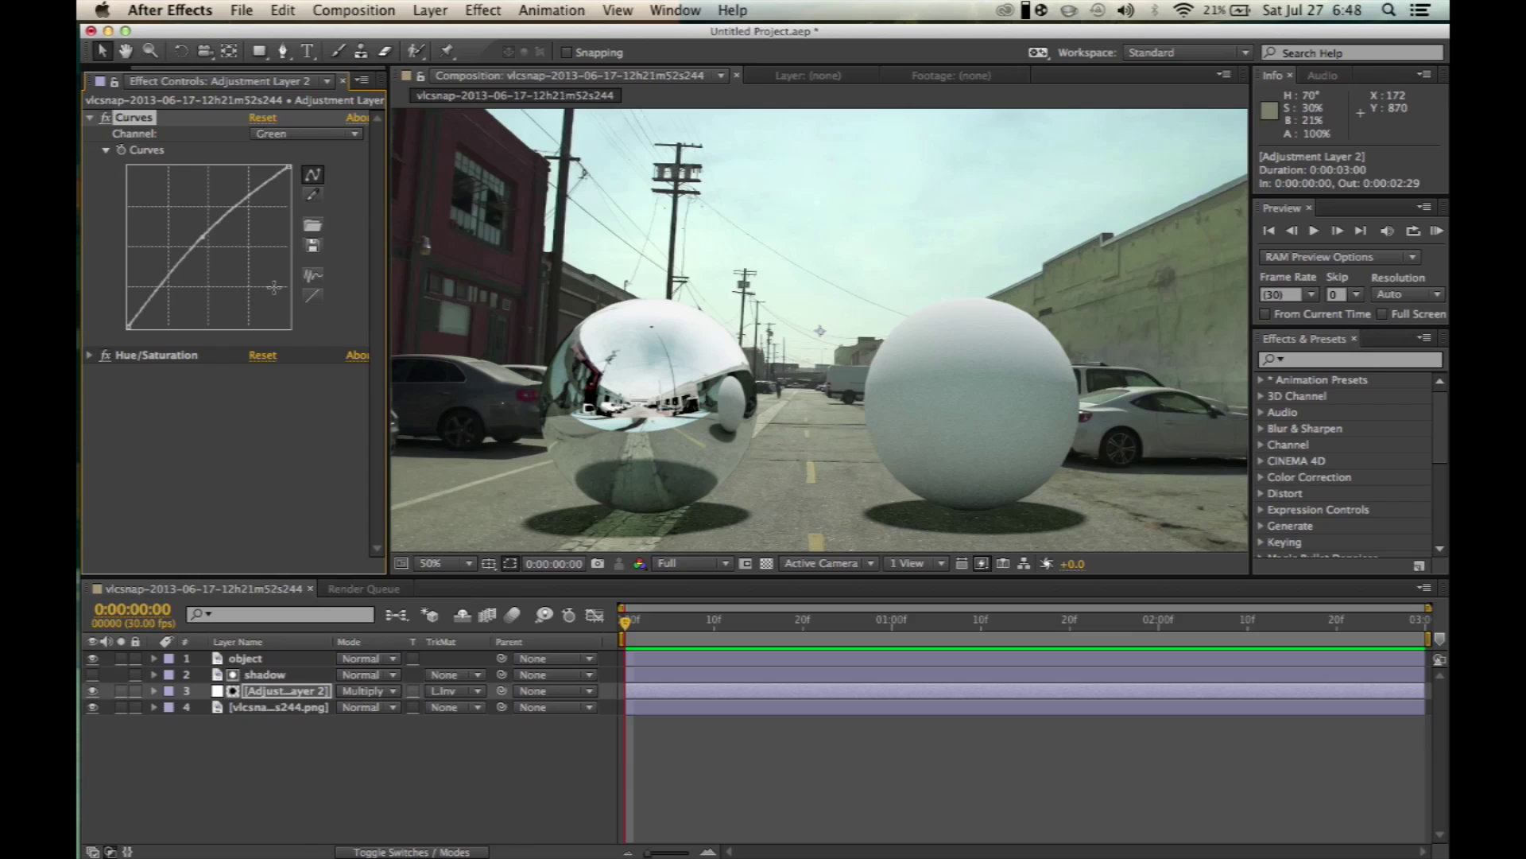
{"action": "mouse_move", "coordinate": [204, 240]}
{"action": "left_mouse_down"}
{"action": "mouse_move", "coordinate": [206, 216]}
{"action": "mouse_move", "coordinate": [203, 242]}
{"action": "left_mouse_up"}
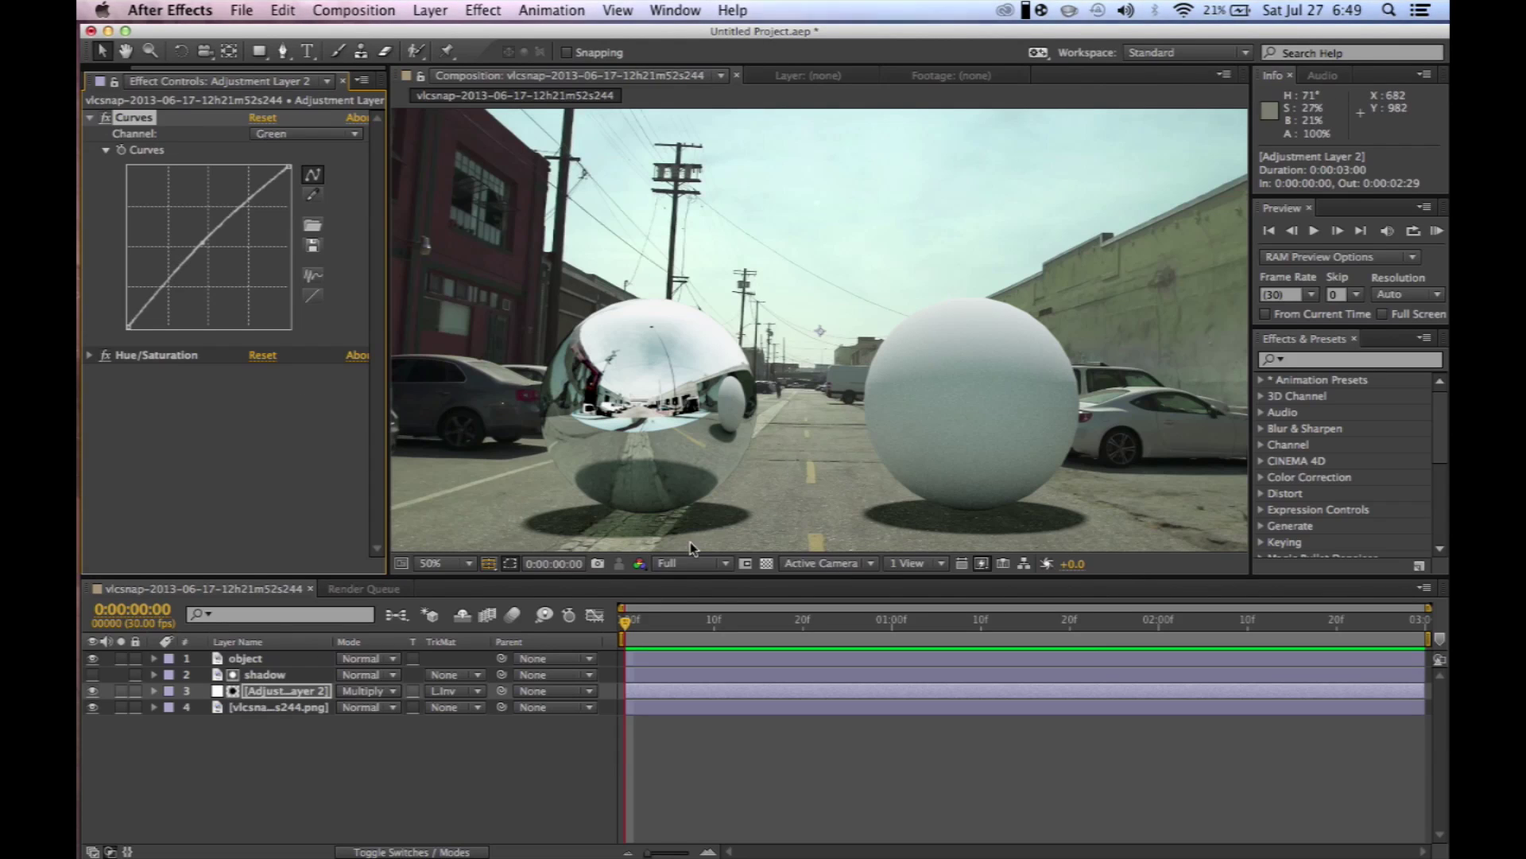
- Switch to Blender, connect the RenderLayer.001 node to the Viewer node, and examine the shadows in the image preview
{"action": "mouse_move", "coordinate": [79, 116]}
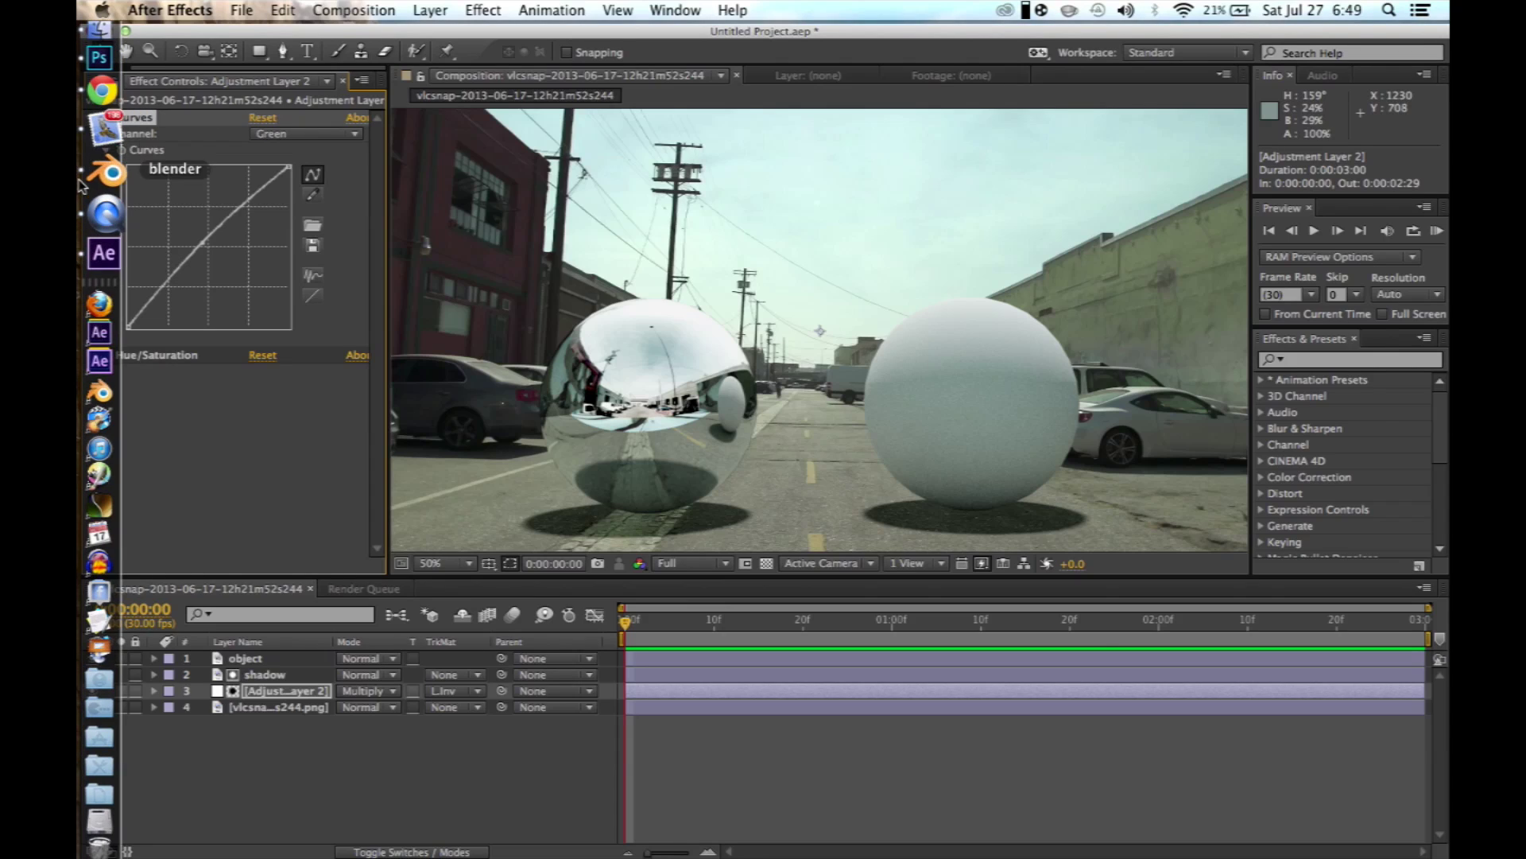
{"action": "left_click", "coordinate": [102, 165]}
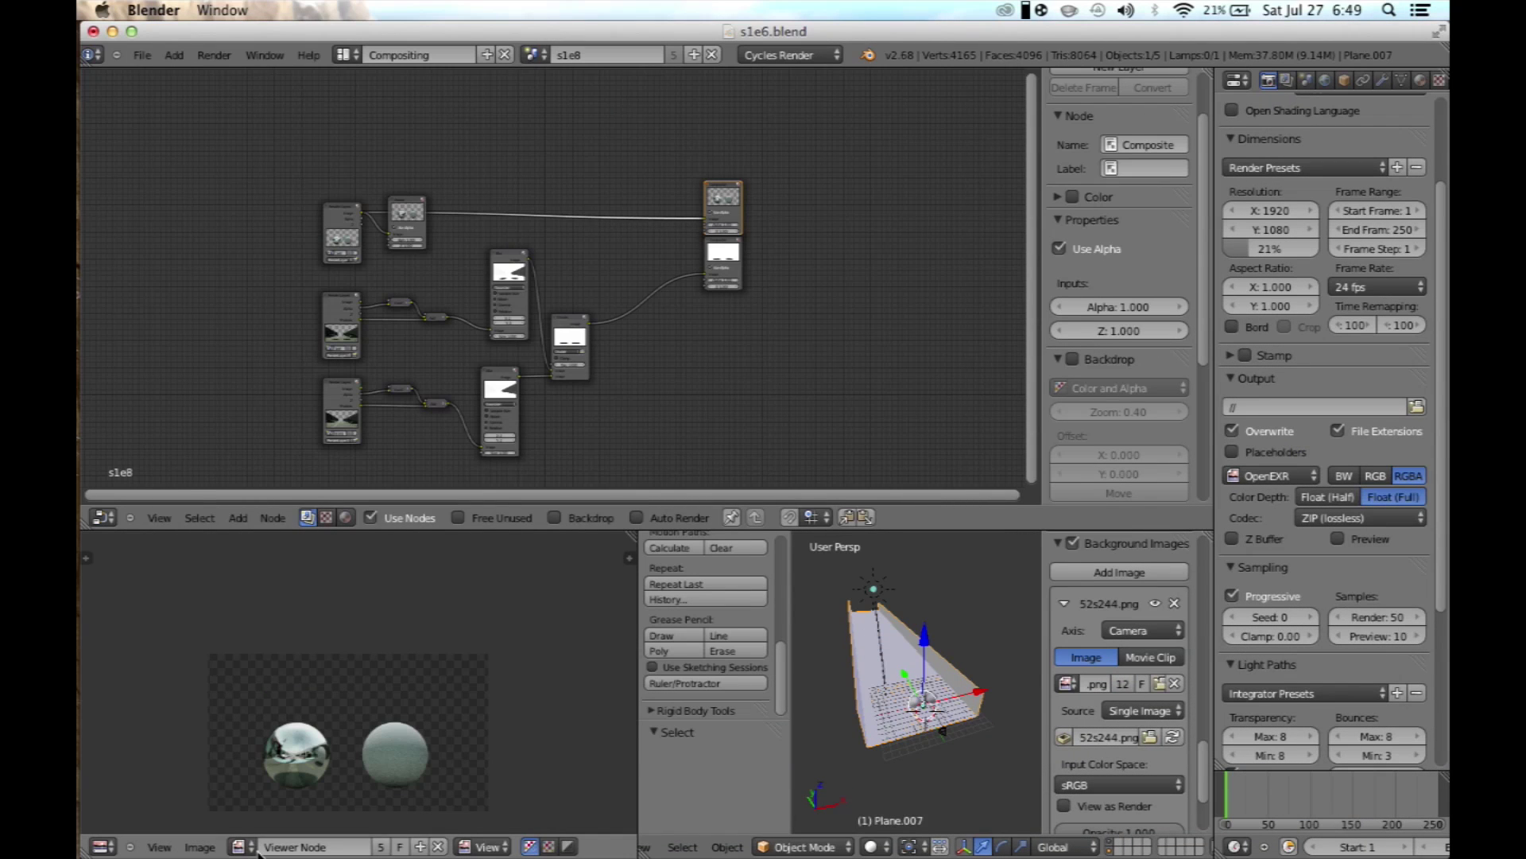
{"action": "left_click", "coordinate": [239, 851]}
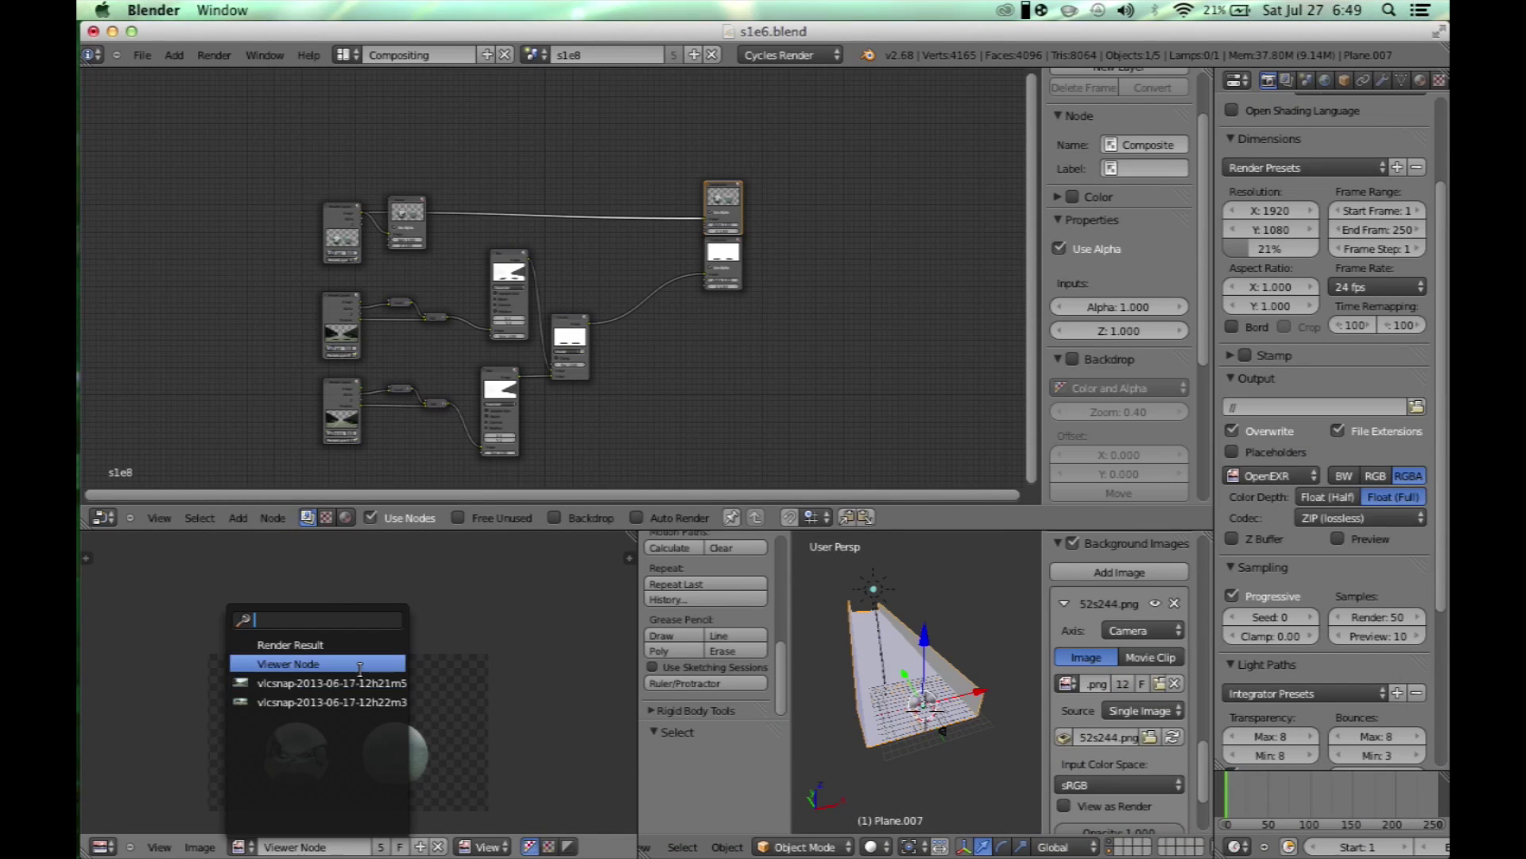
{"action": "left_click", "coordinate": [340, 334], "text": "ctrl+shift"}
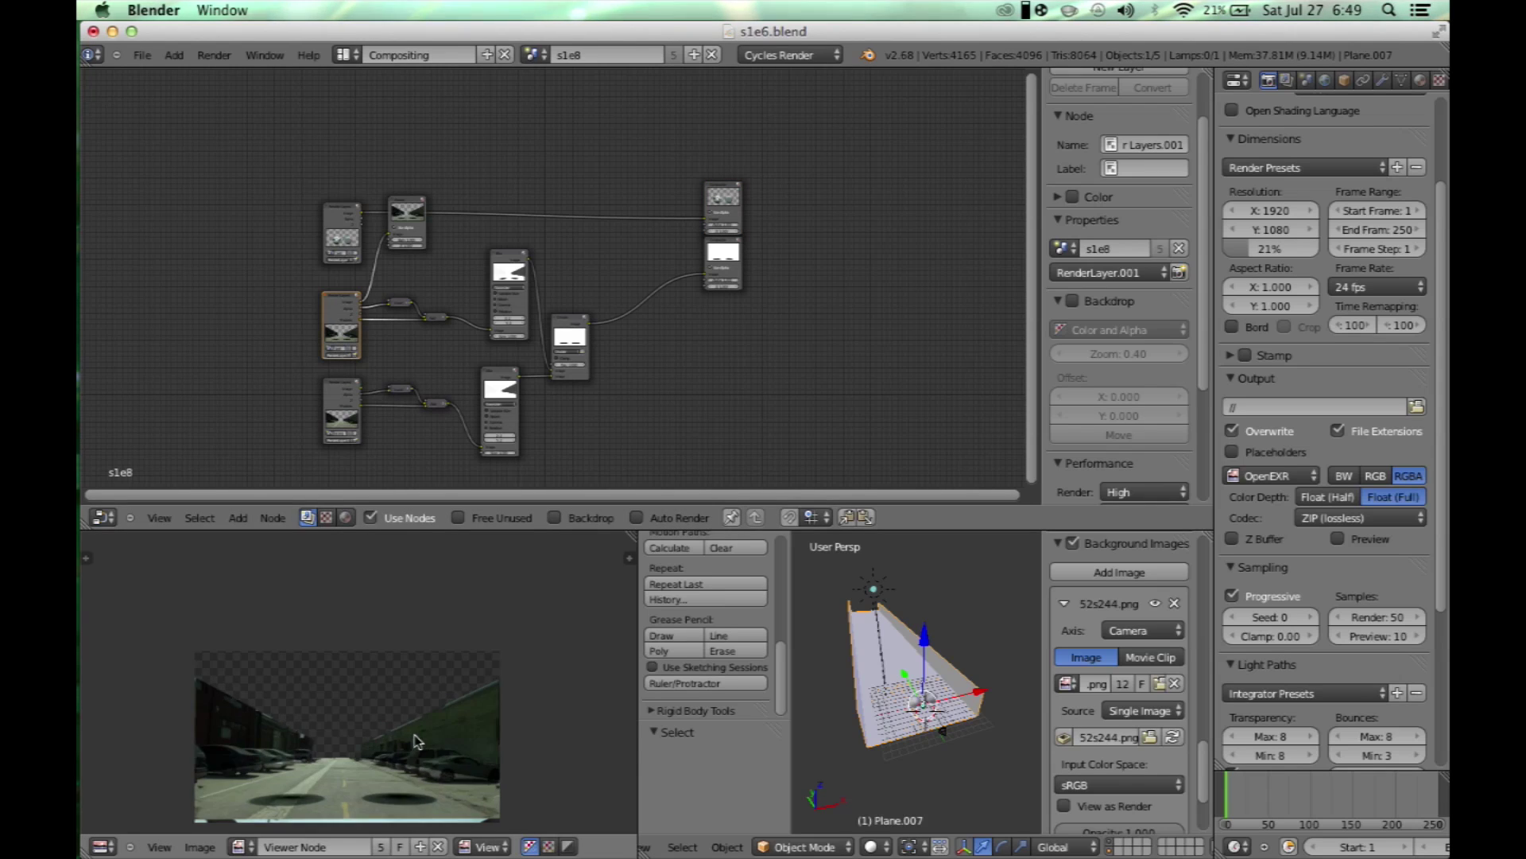
{"action": "scroll", "coordinate": [416, 742], "scroll_direction": "up", "scroll_amount": 1}
{"action": "scroll", "coordinate": [400, 706], "scroll_direction": "up", "scroll_amount": 1}
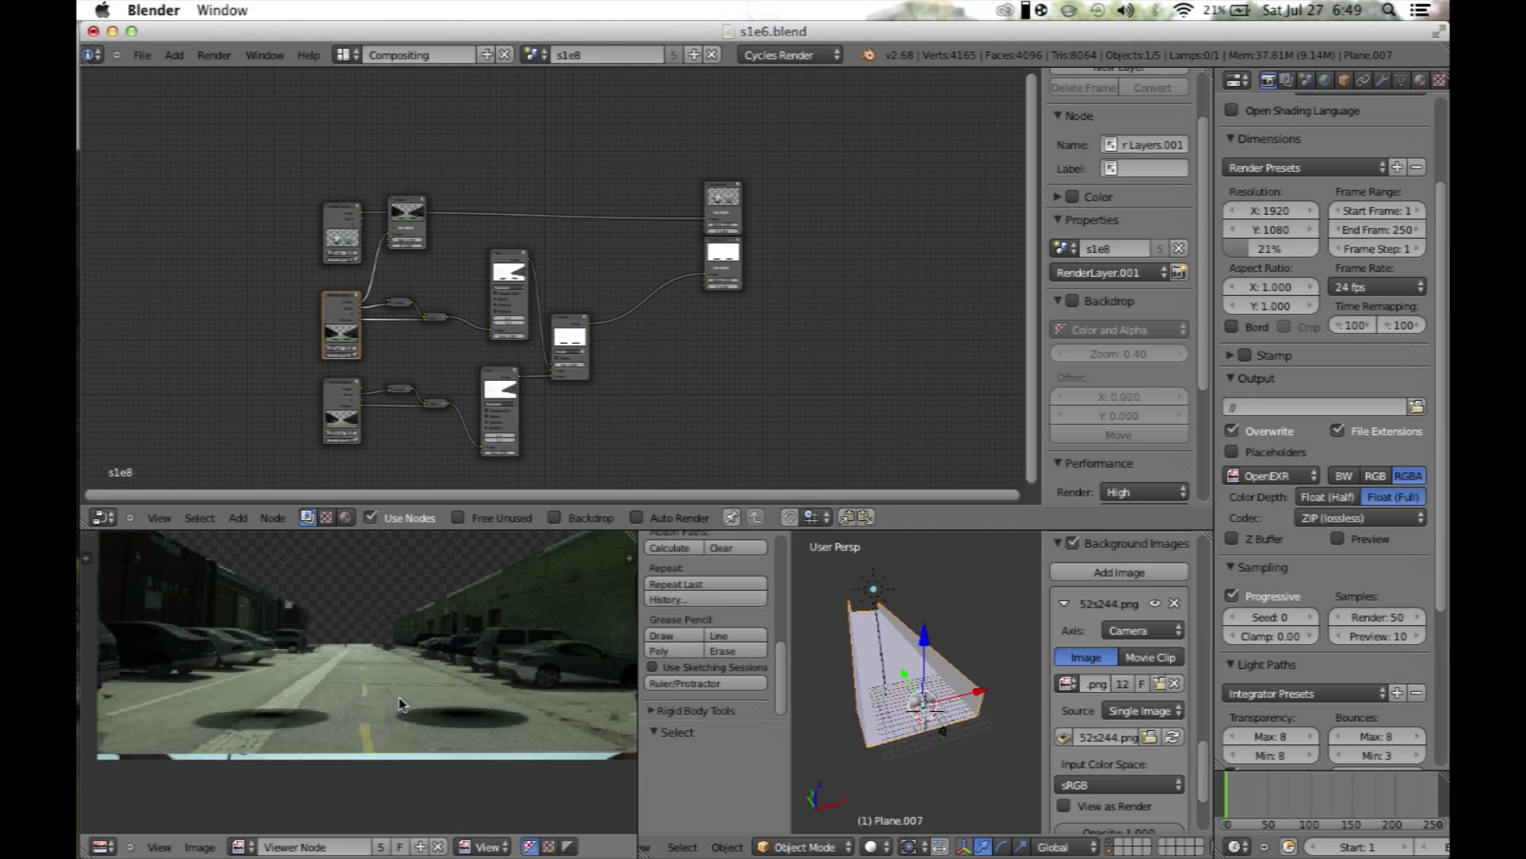